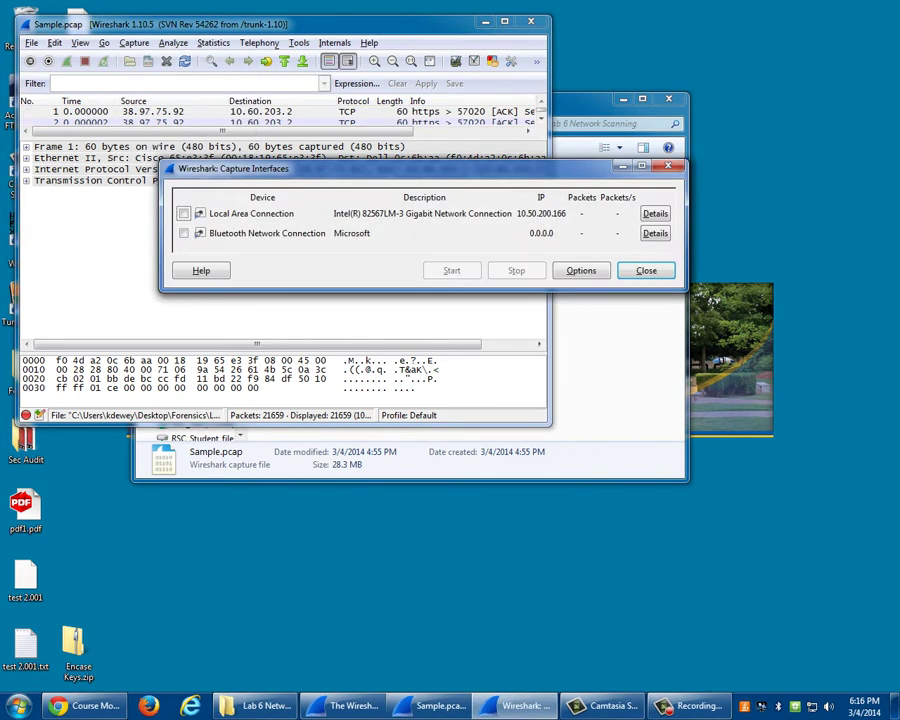
- Maximize Wireshark and tick Local Area Connection in the Capture Interfaces list
key(Escape)
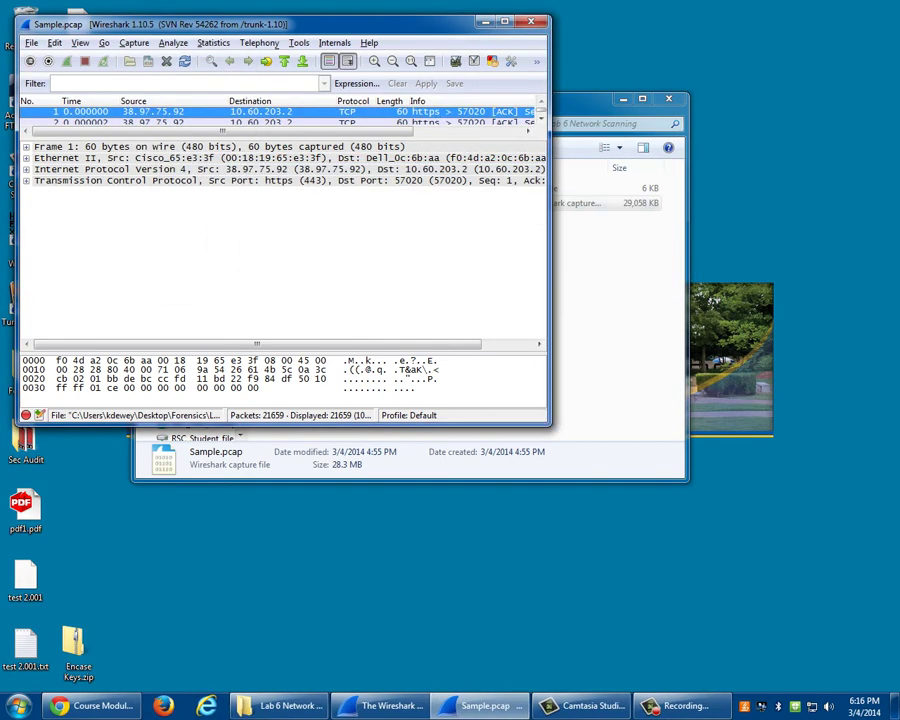
double_click(355, 20)
key(alt+c)
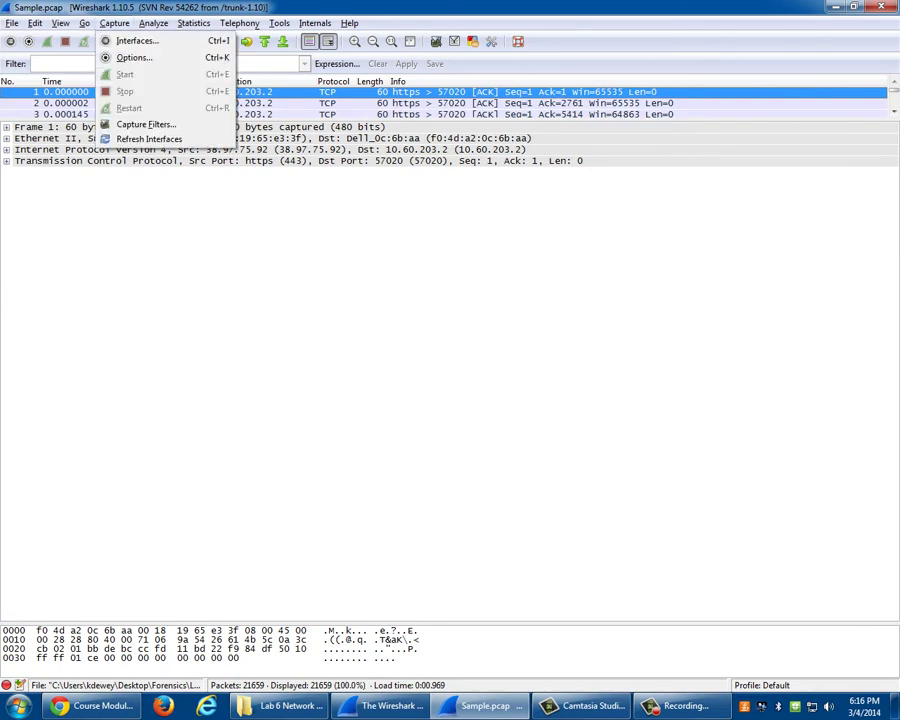
key(Return)
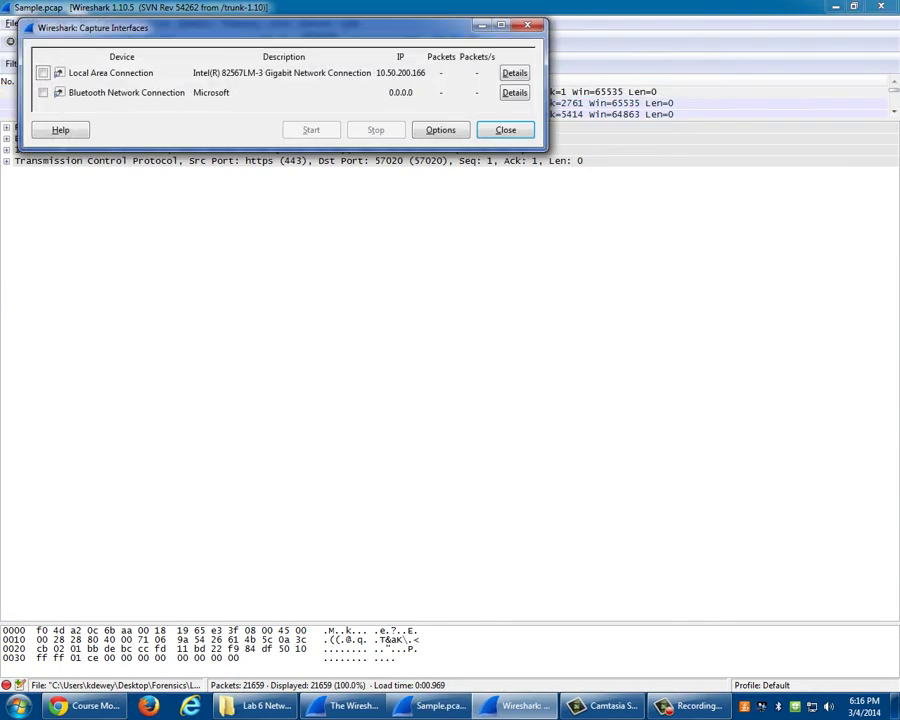
key(Escape)
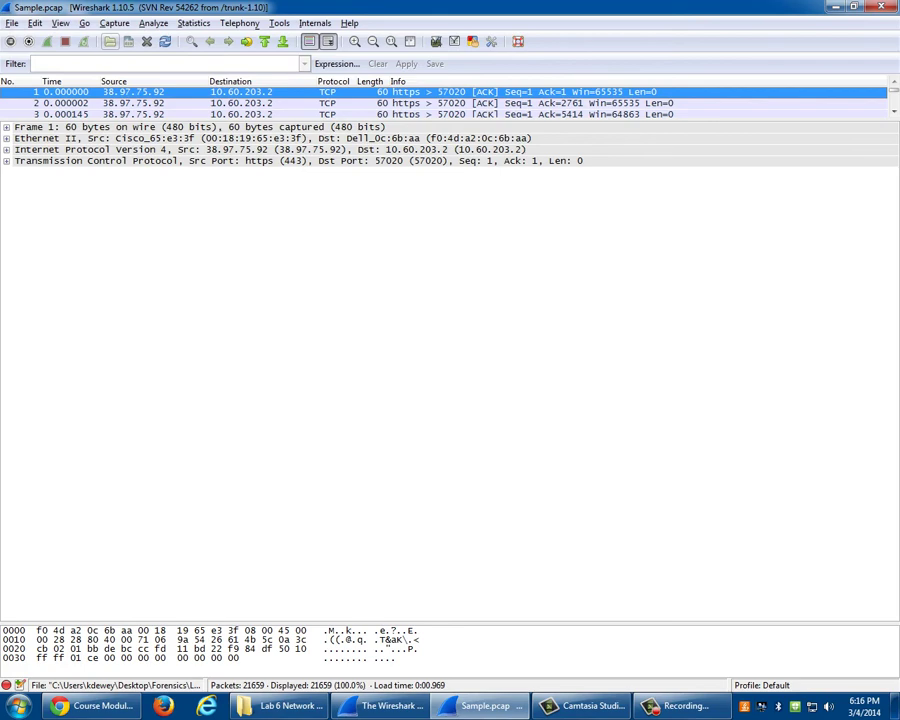
key(alt+c)
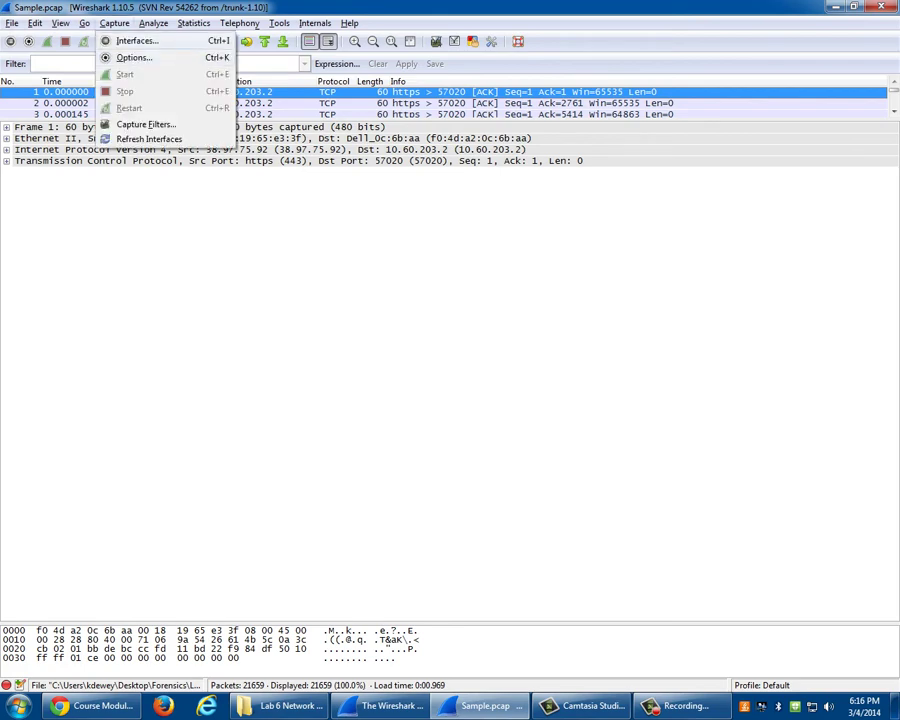
key(Return)
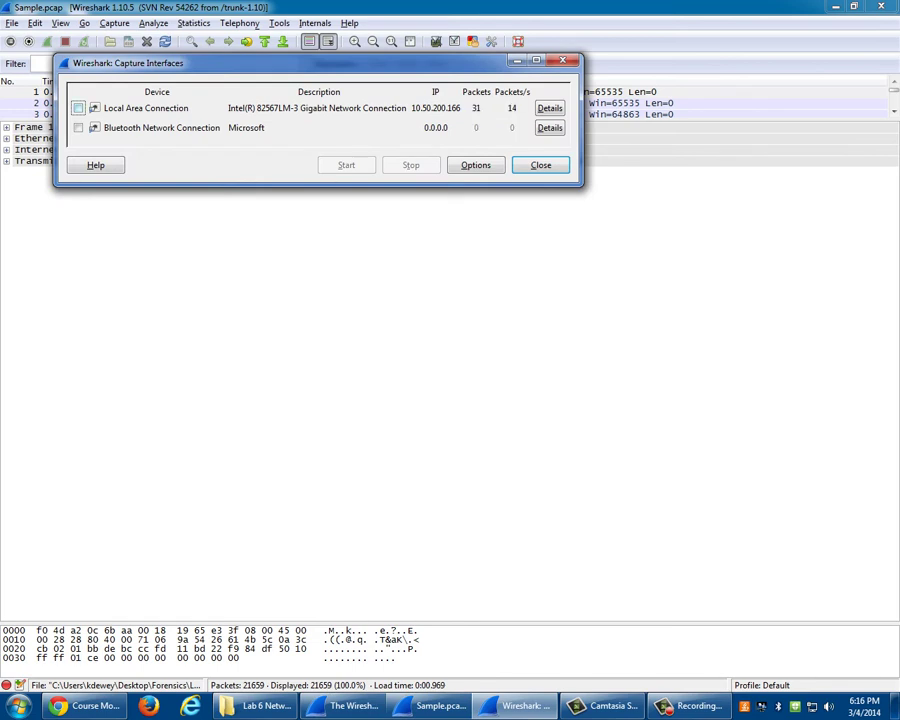
click(78, 108)
- Start capturing on Local Area Connection and drag the divider down to show more packet rows
click(346, 165)
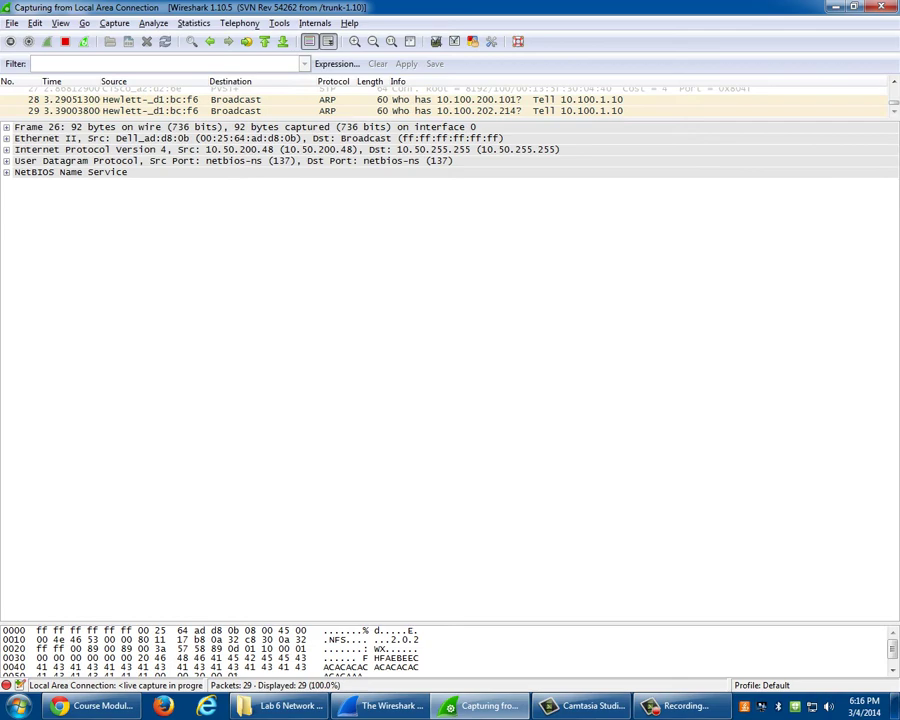
mouse_move(90, 705)
drag(450, 118, 450, 615)
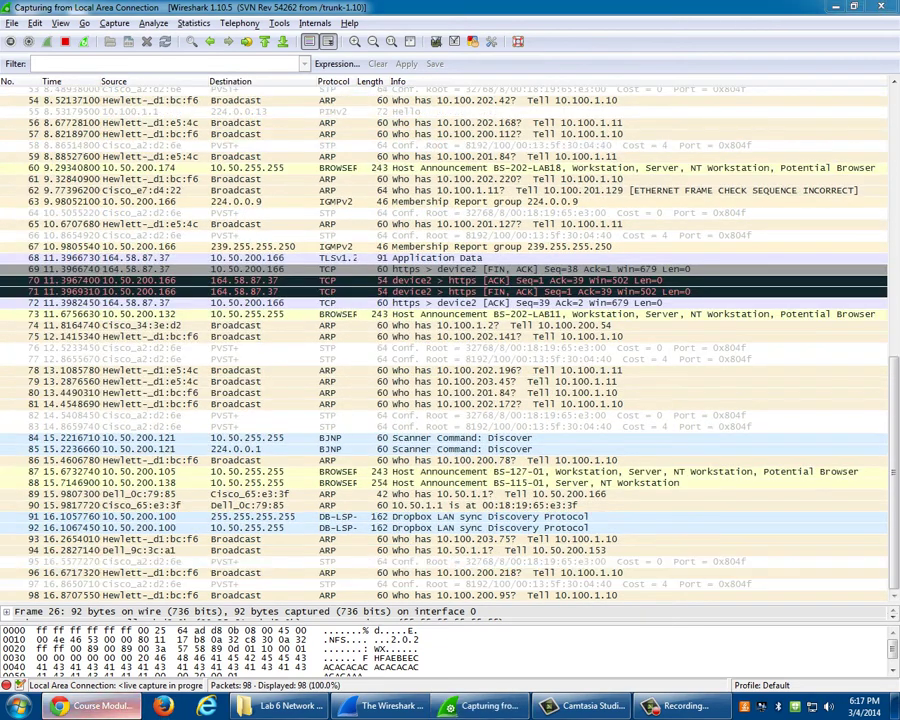
- In Chrome, browse the Openwall site through to its John the Ripper page
click(100, 706)
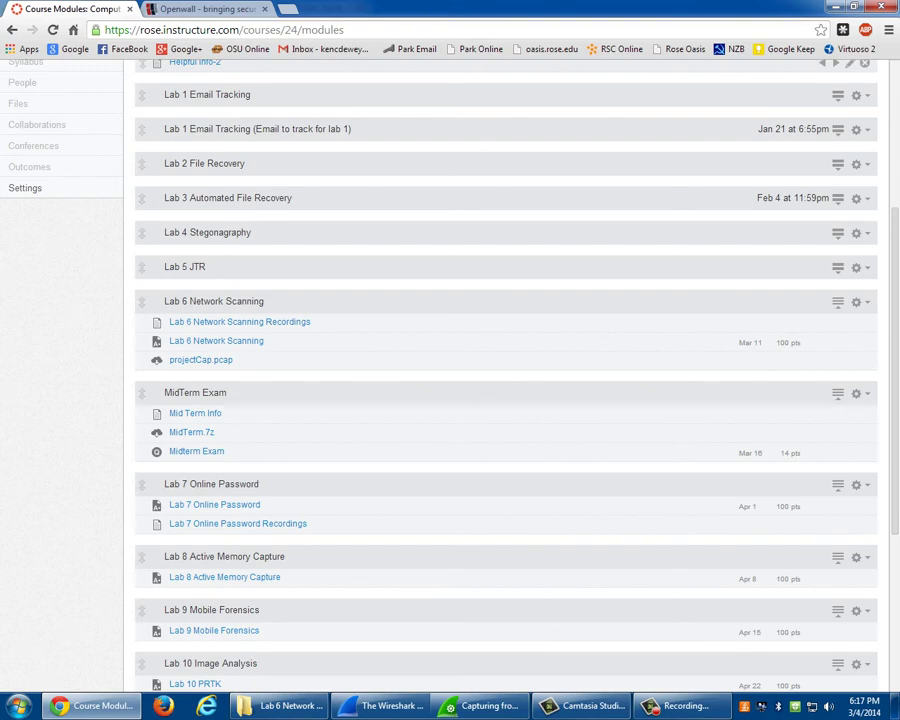
key(ctrl+Tab)
click(100, 196)
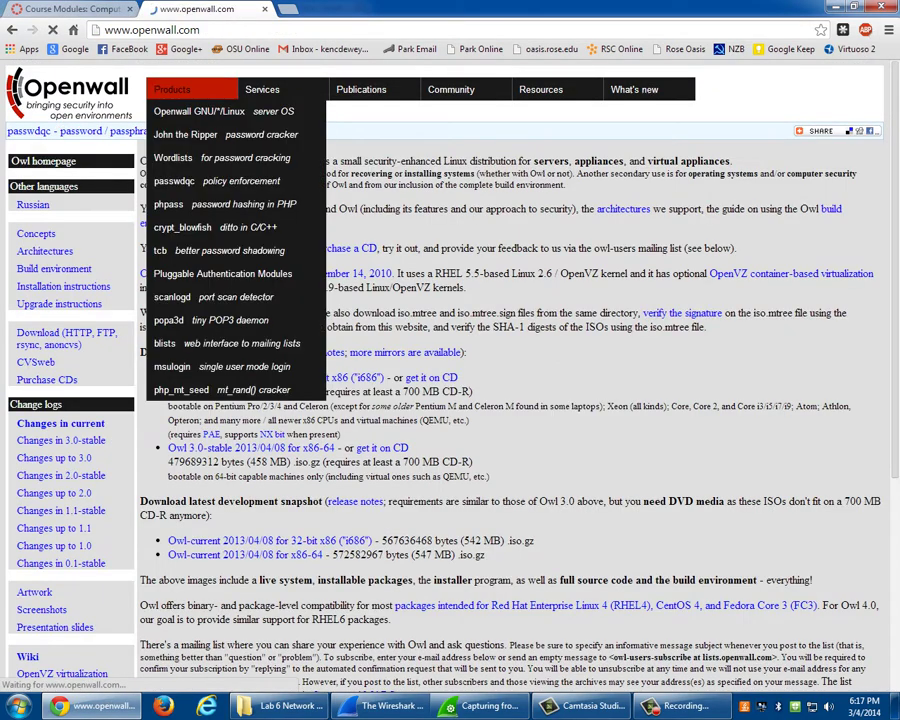
click(172, 89)
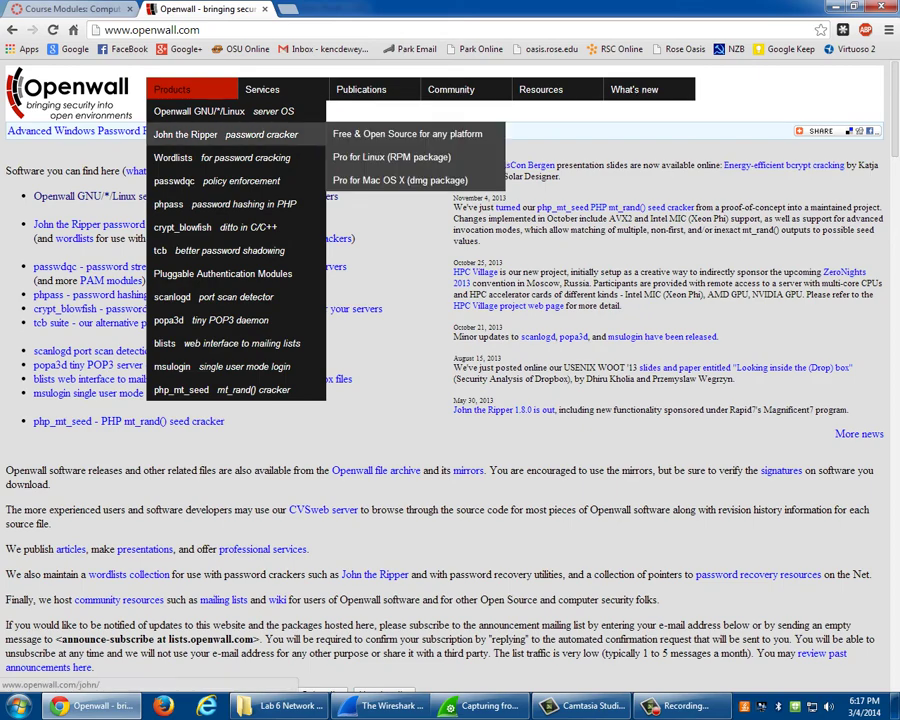
click(186, 134)
key(alt+Tab)
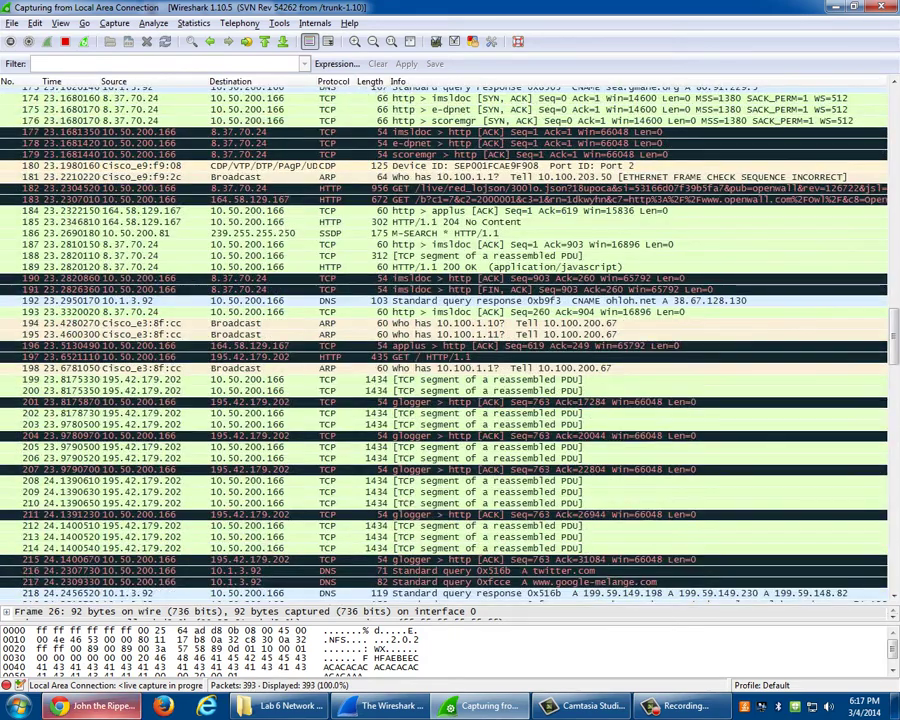
- Load msn.com in the browser's address bar, then return to Wireshark
mouse_move(100, 706)
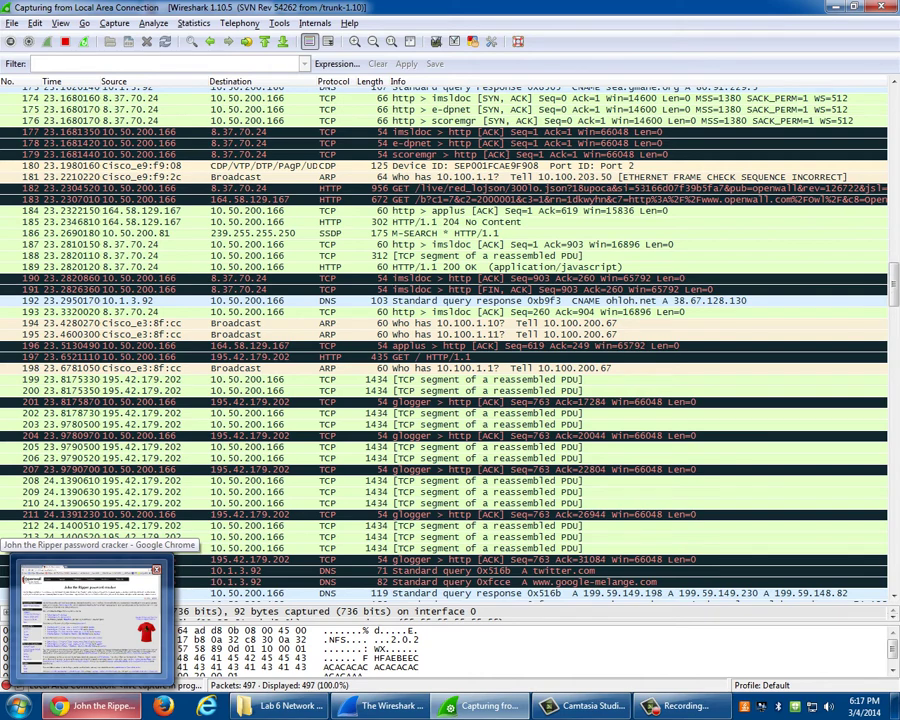
click(88, 618)
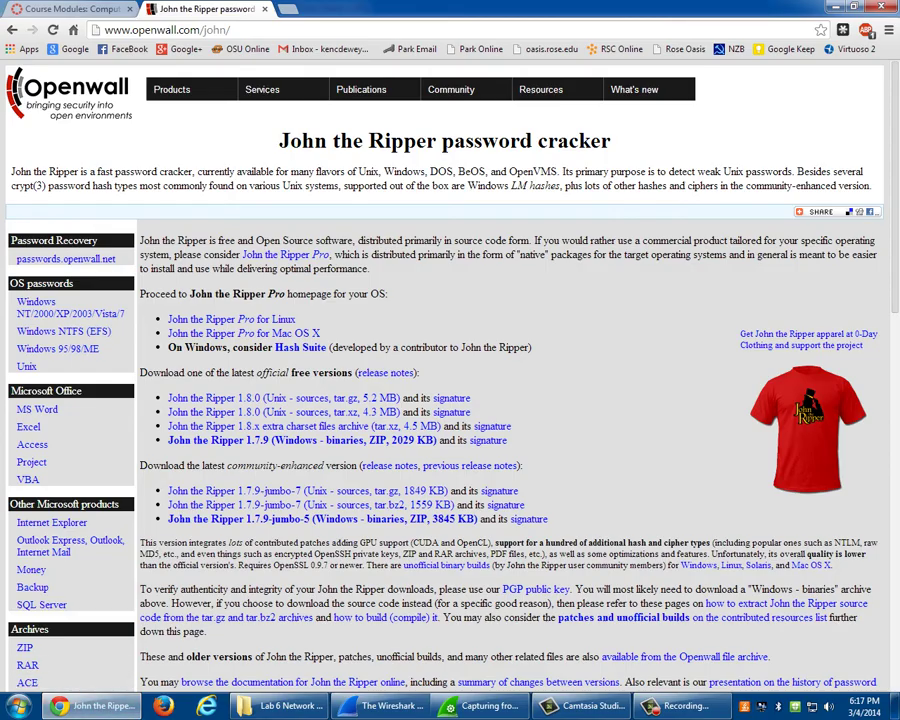
click(104, 29)
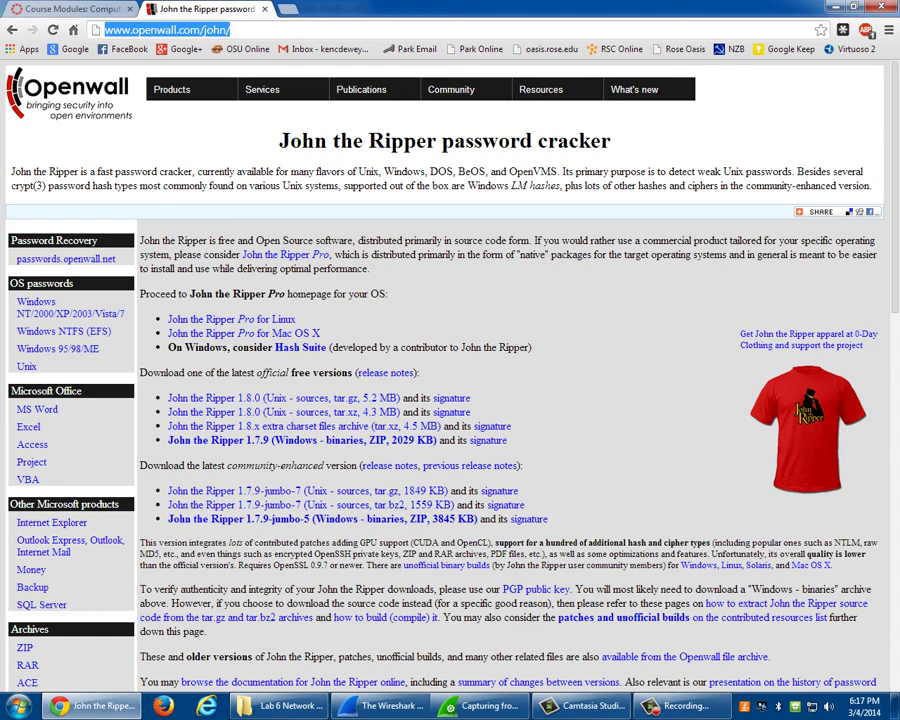
text(msn.com)
key(Return)
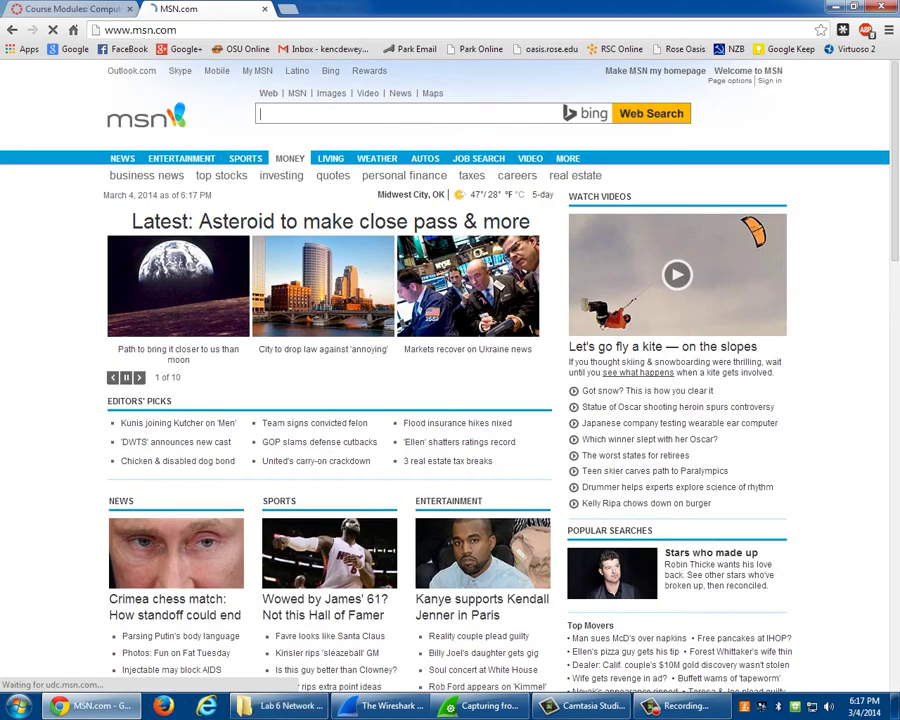
key(alt+Tab)
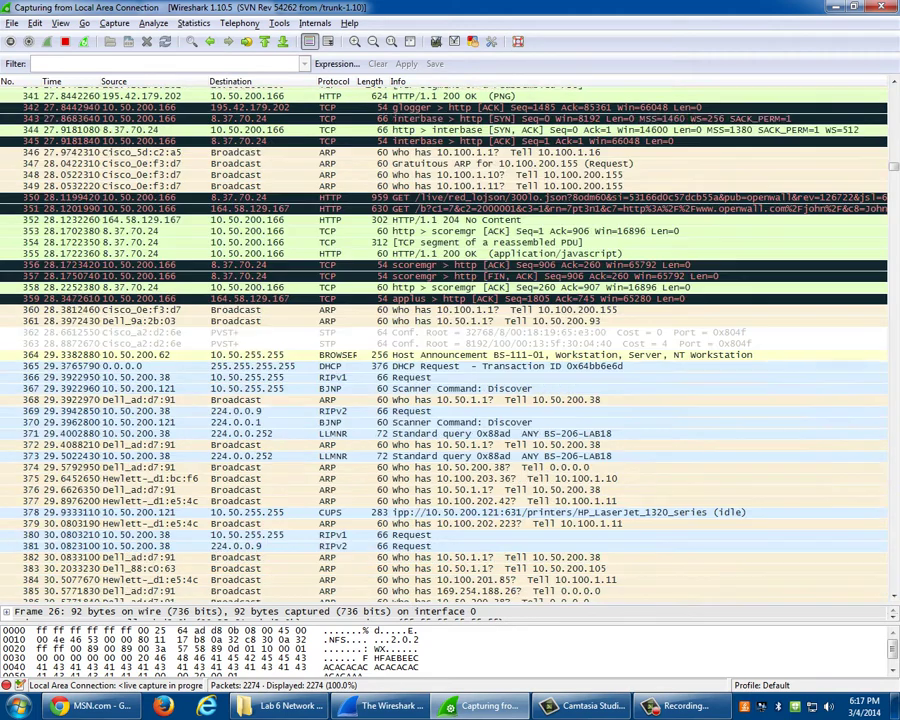
- Stop the live capture with Ctrl+E, keeping 2,363 packets
key(ctrl+e)
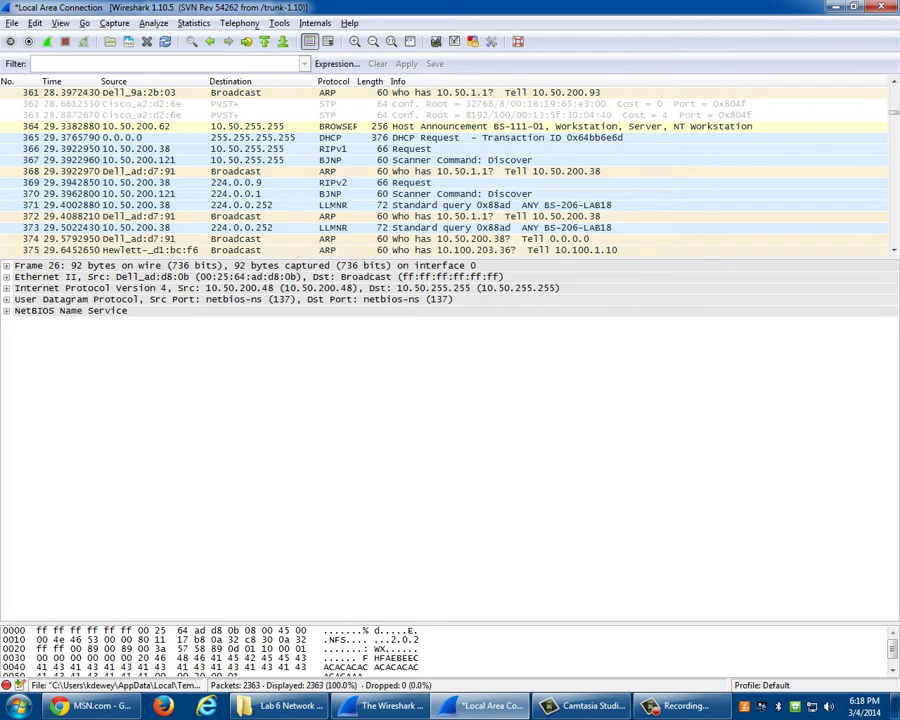
- Select ARP packet 368 and expand its Ethernet II header to view the destination and source addresses
click(450, 171)
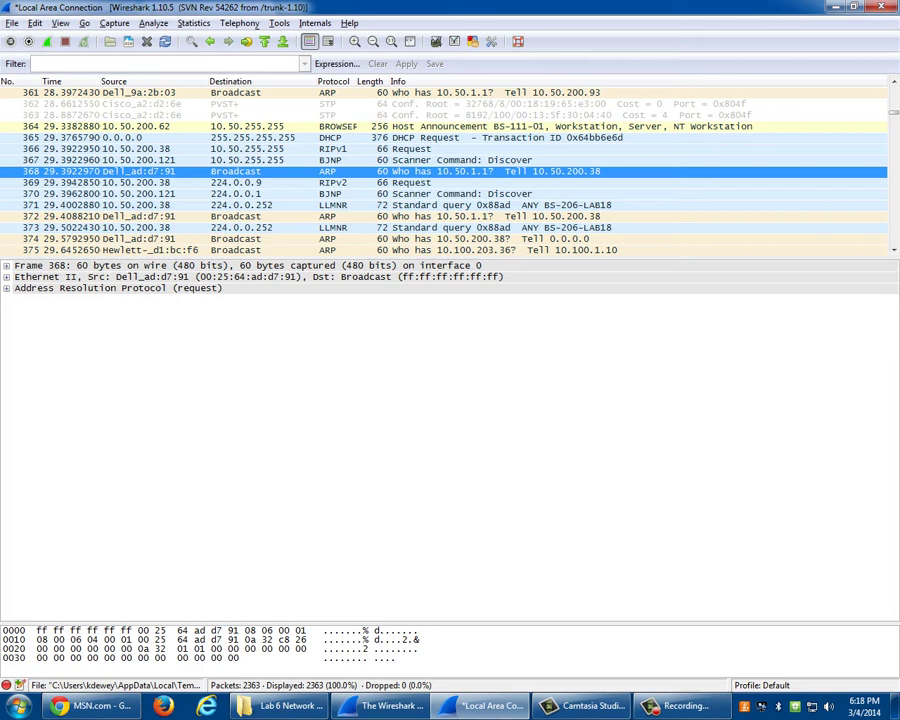
click(240, 265)
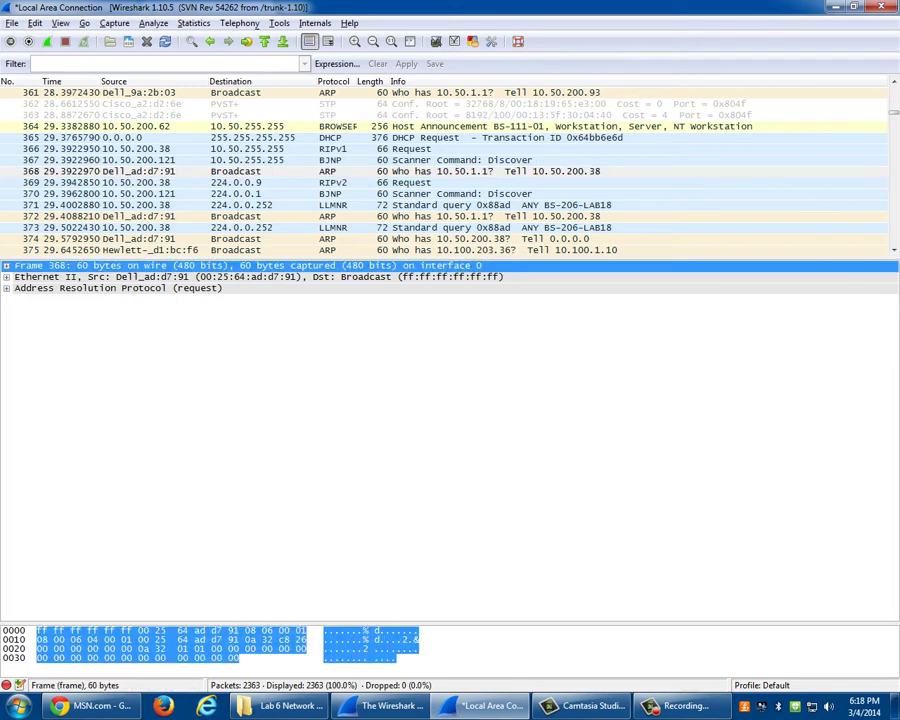
click(6, 265)
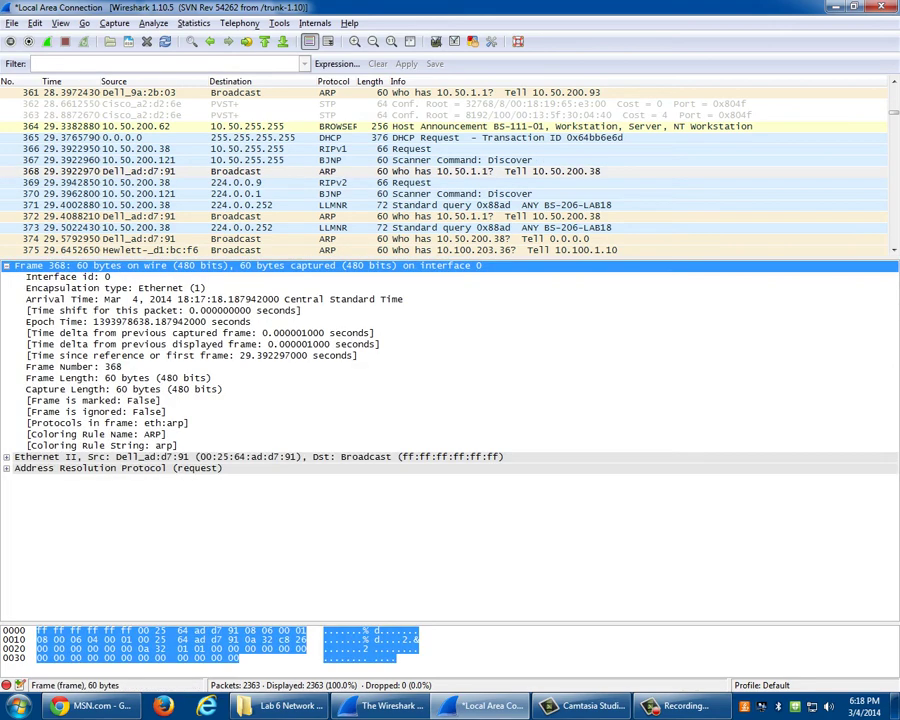
click(6, 456)
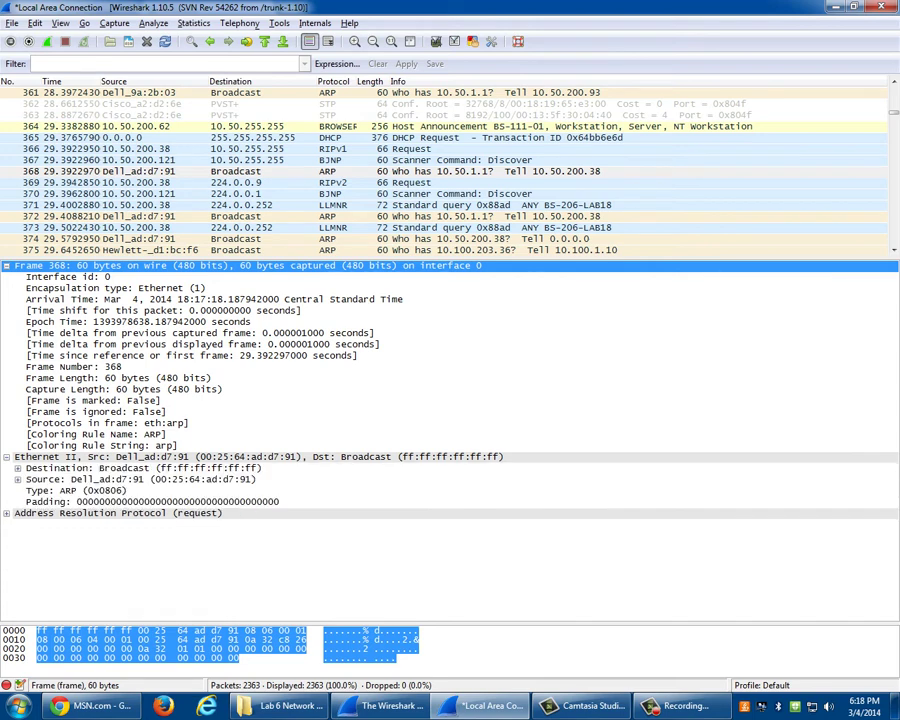
click(140, 467)
click(140, 479)
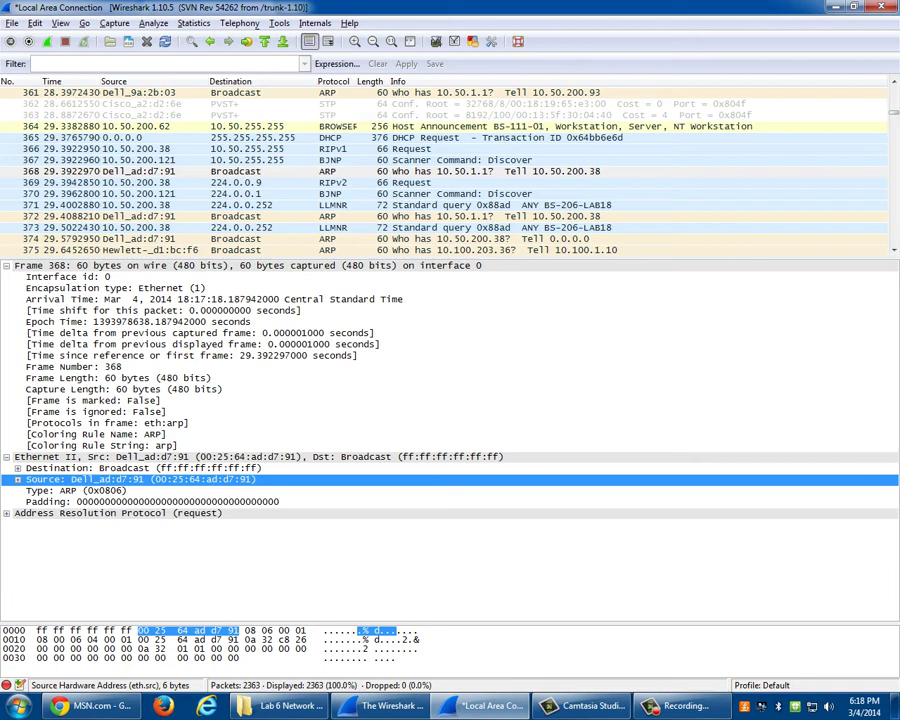
click(6, 265)
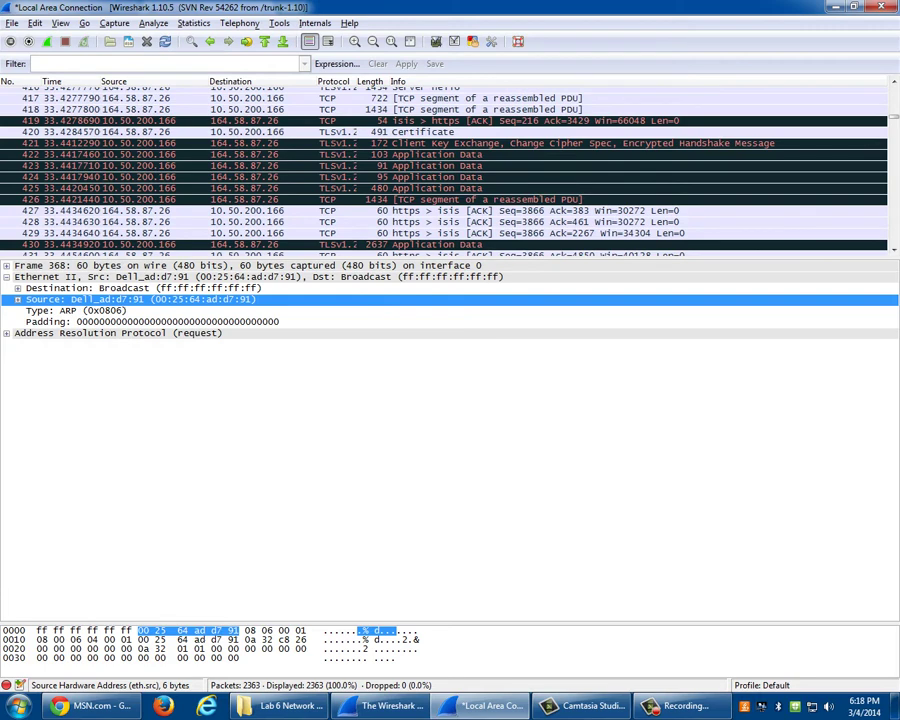
- Select TCP packet 417 and step through its IPv4 header fields, from version down to Flags
click(250, 98)
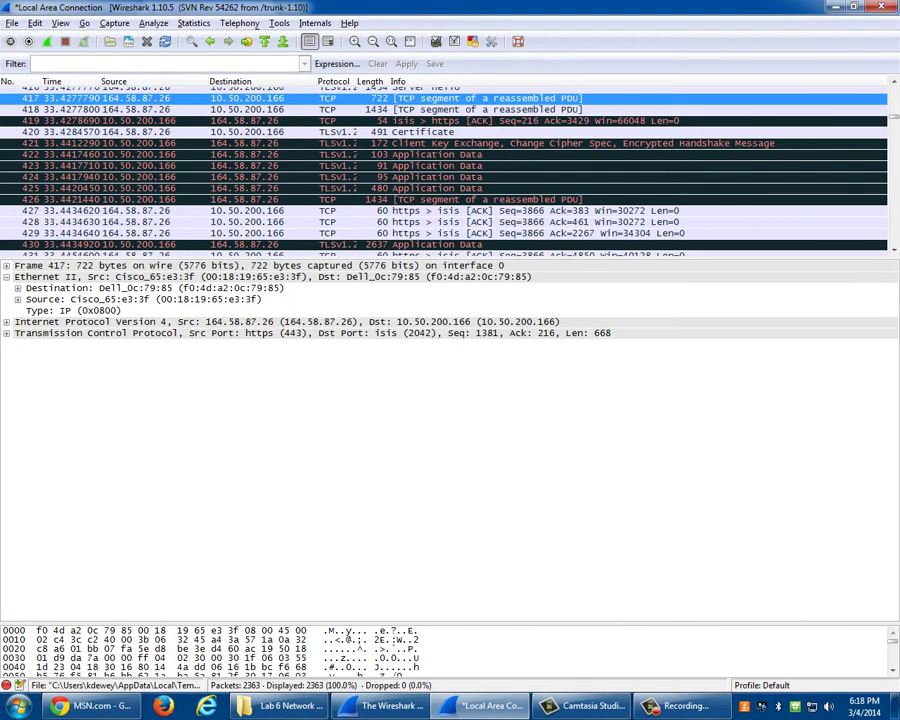
click(6, 321)
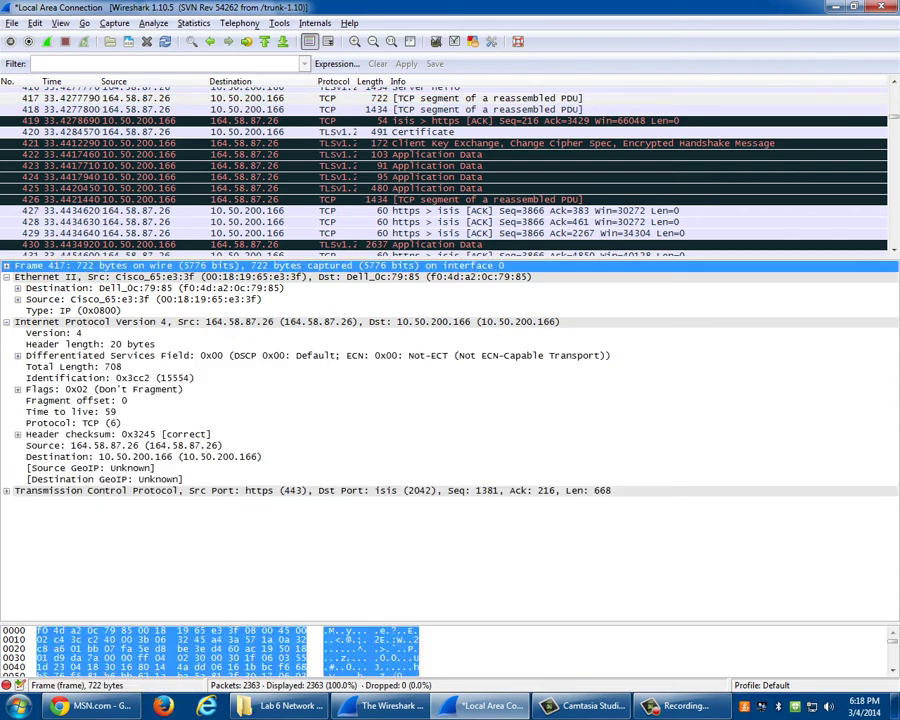
click(70, 310)
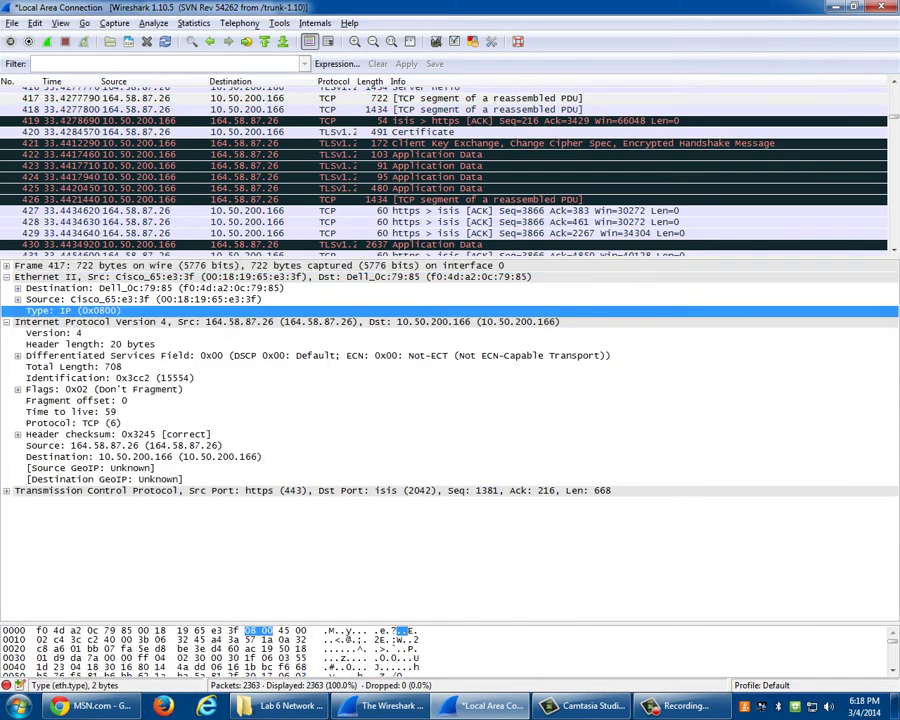
click(70, 321)
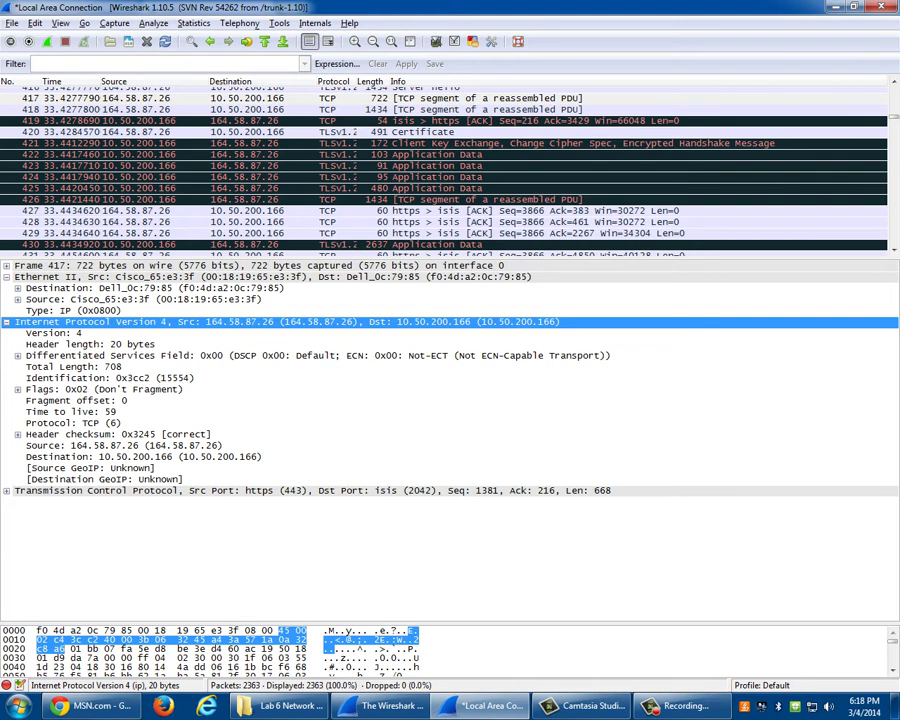
key(Down)
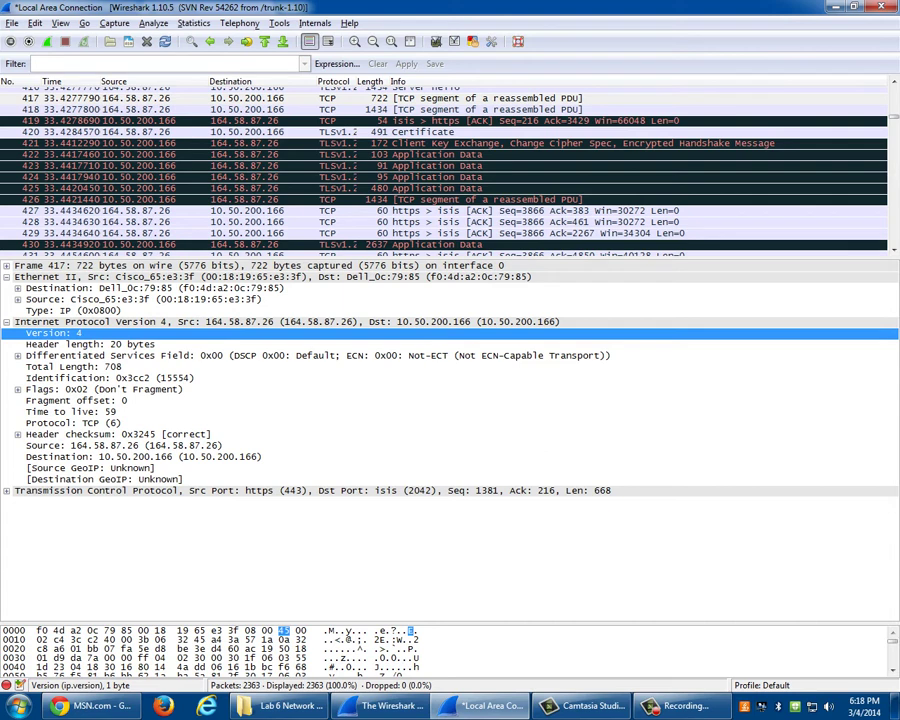
drag(450, 625, 450, 538)
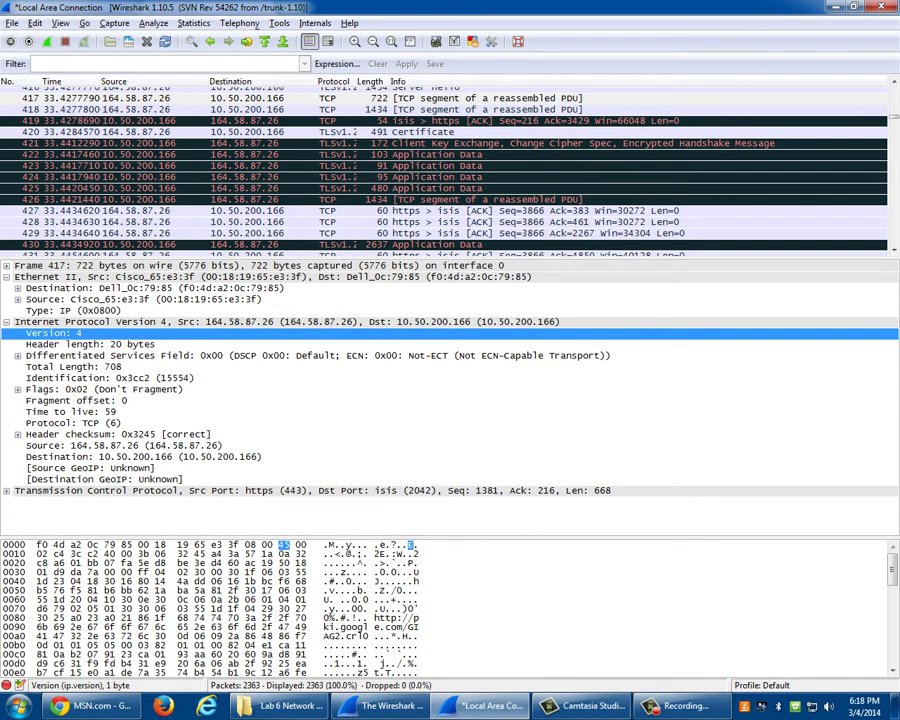
key(Up)
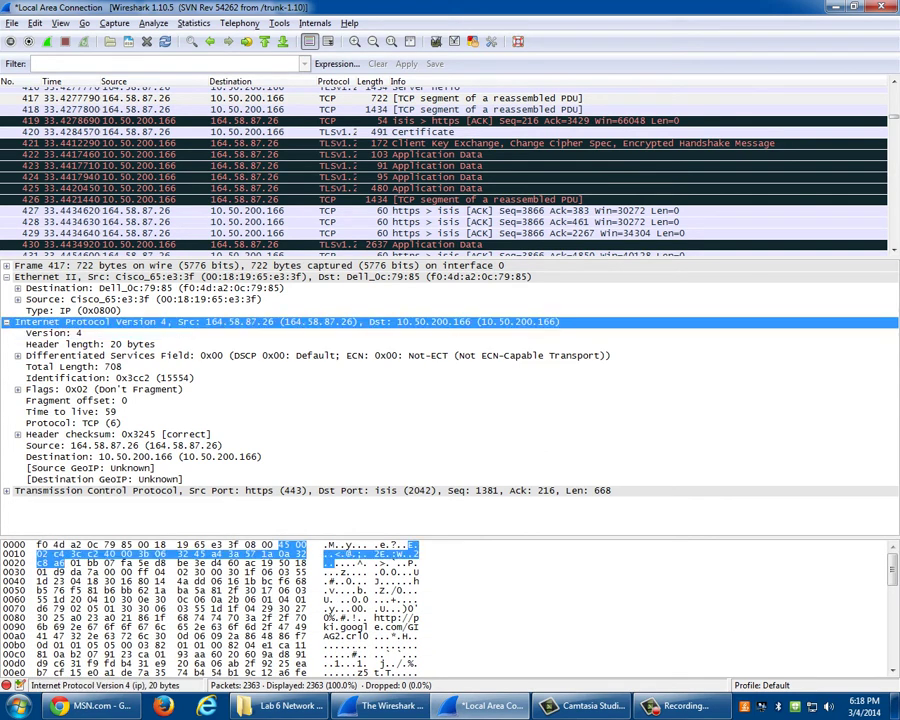
key(Down)
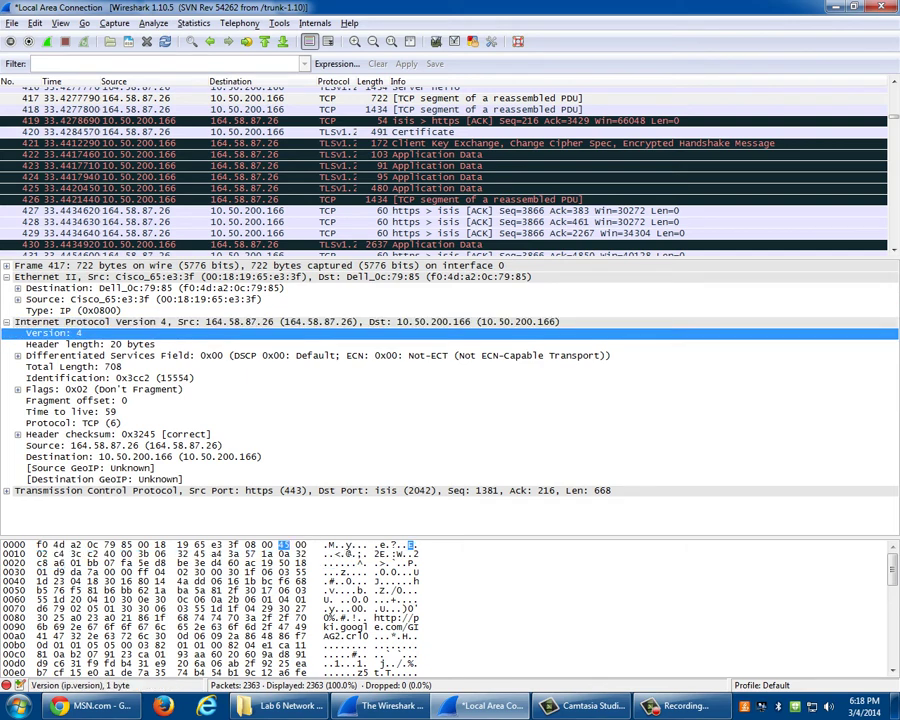
key(Down)
key(Down)
key(Down)
key(Down)
key(Down)
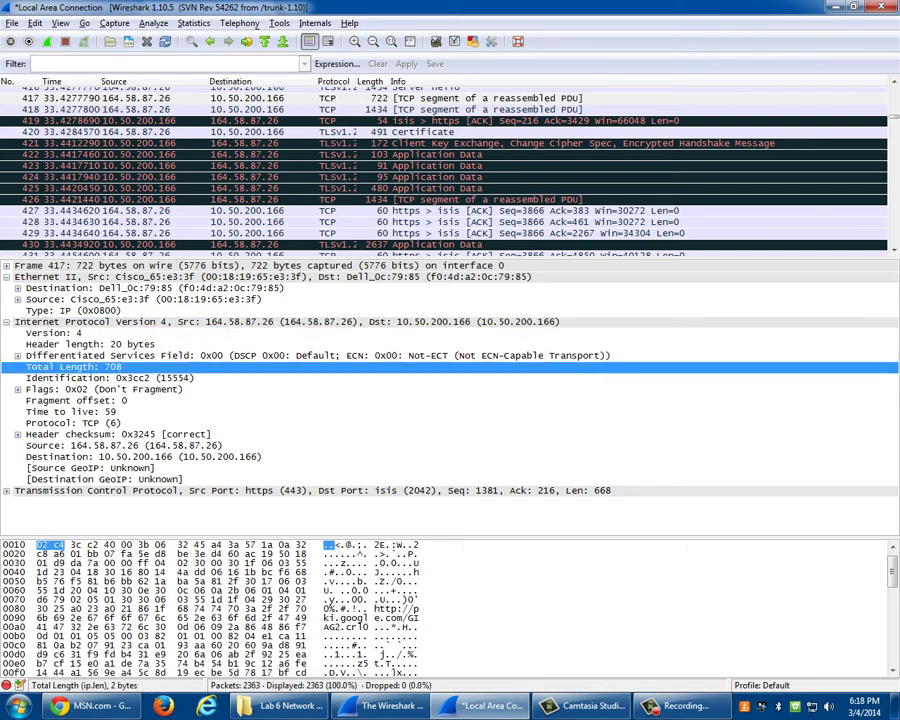
key(Down)
key(Down)
key(Down)
key(Down)
key(Down)
key(Down)
key(Down)
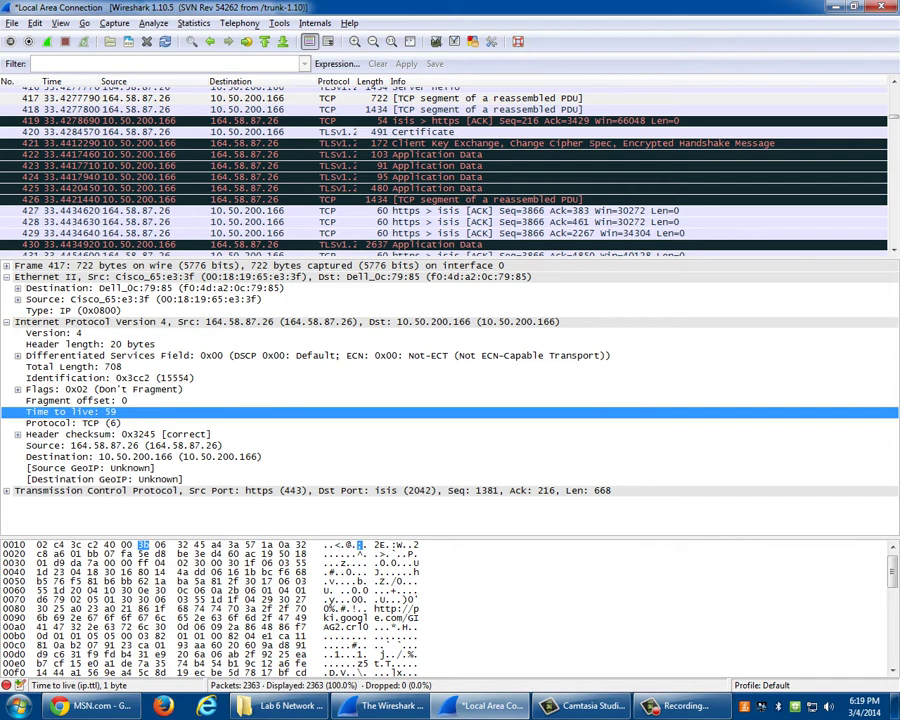
- Expand packet 417's TCP header to the source port, then quit without saving the capture
click(6, 490)
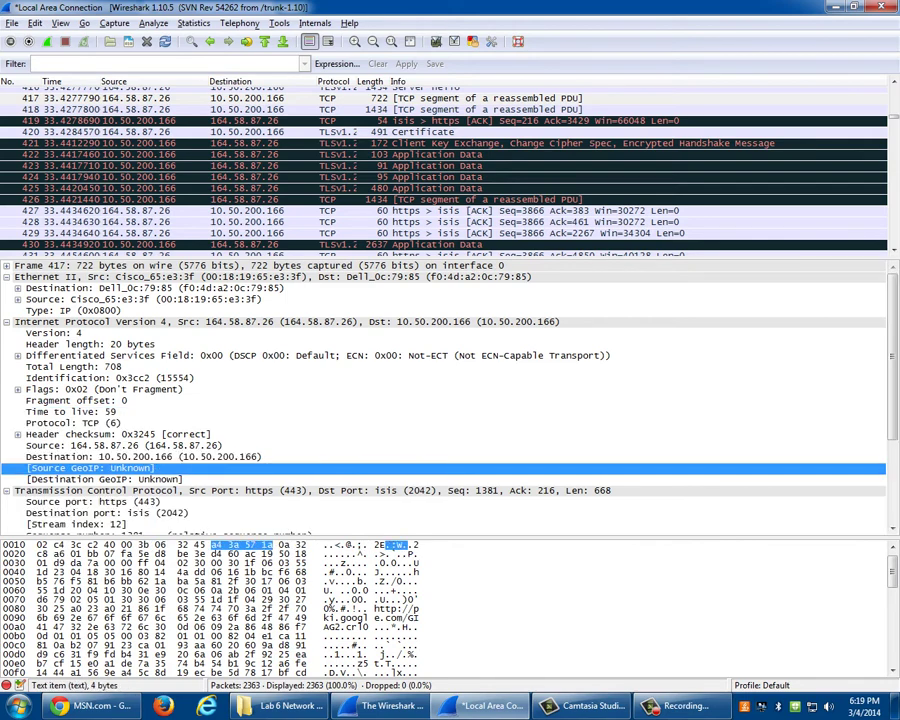
key(Down)
key(Down)
key(Down)
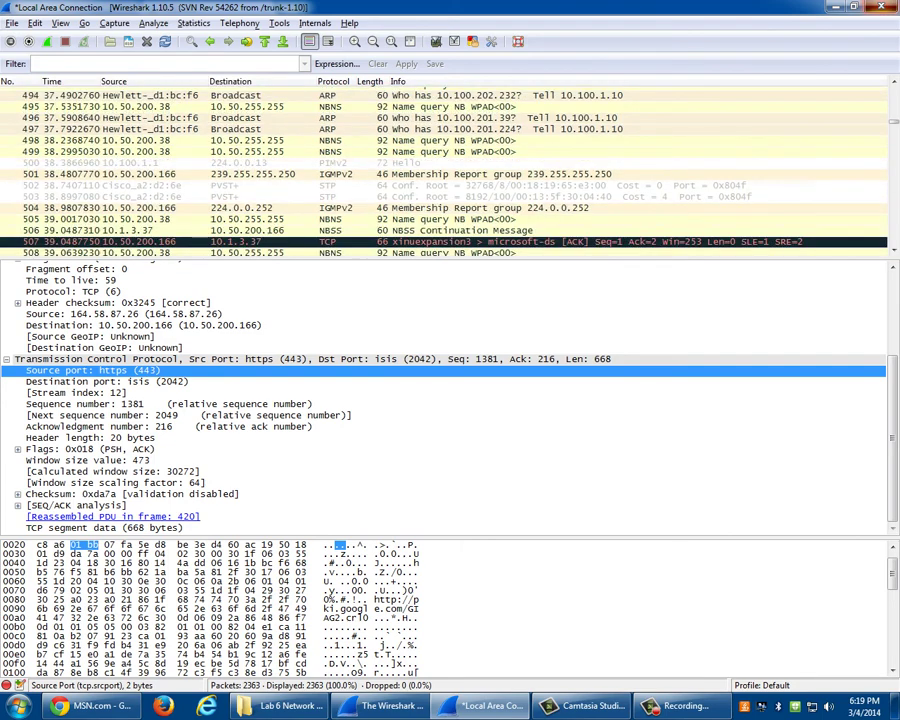
key(ctrl+q)
key(alt+w)
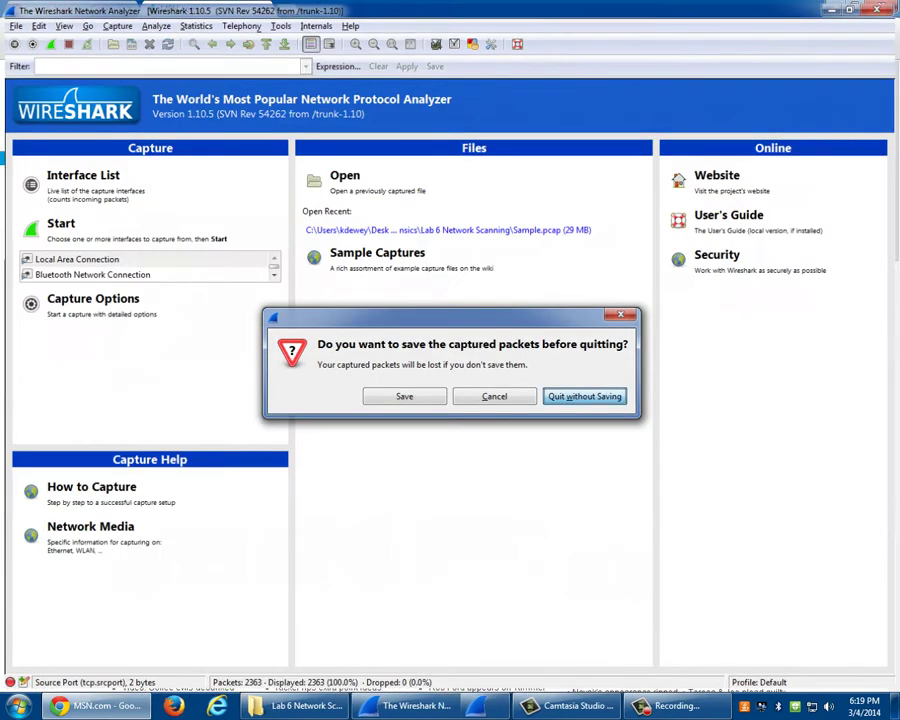
- Open Sample.pcap from the Lab 6 Network Scanning folder in Wireshark
key(alt+Tab)
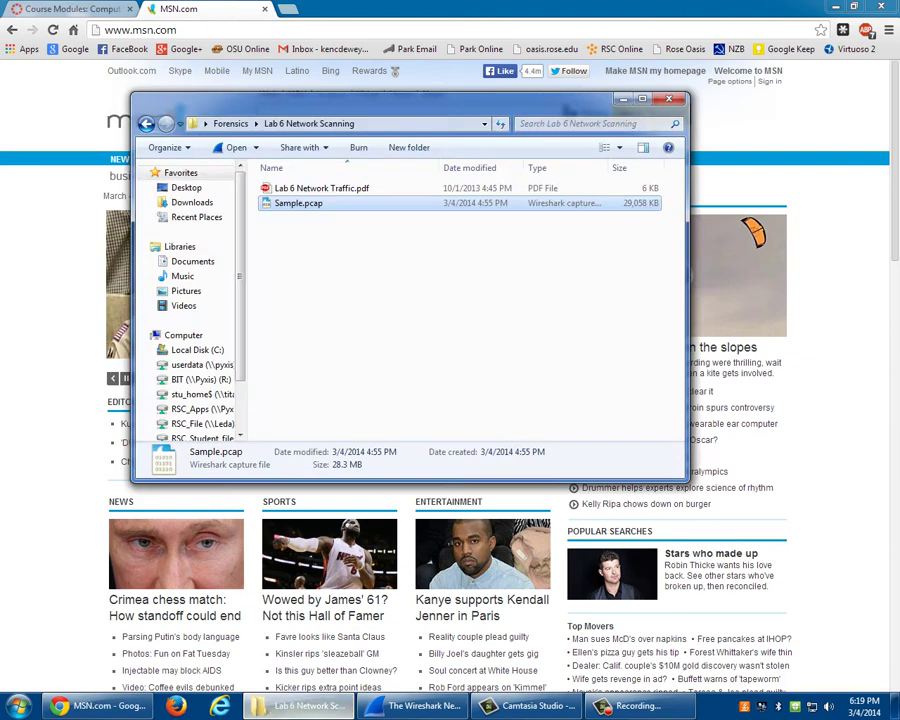
key(Return)
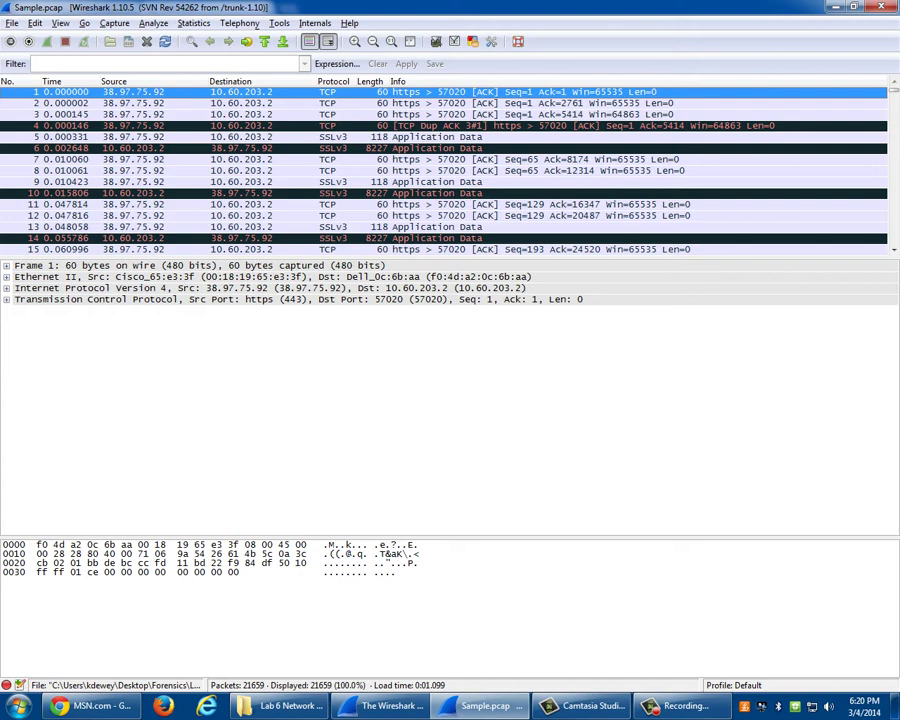
- Enlarge the packet list and apply the ftp display filter, leaving 57 of 21,659 packets
drag(450, 258, 450, 393)
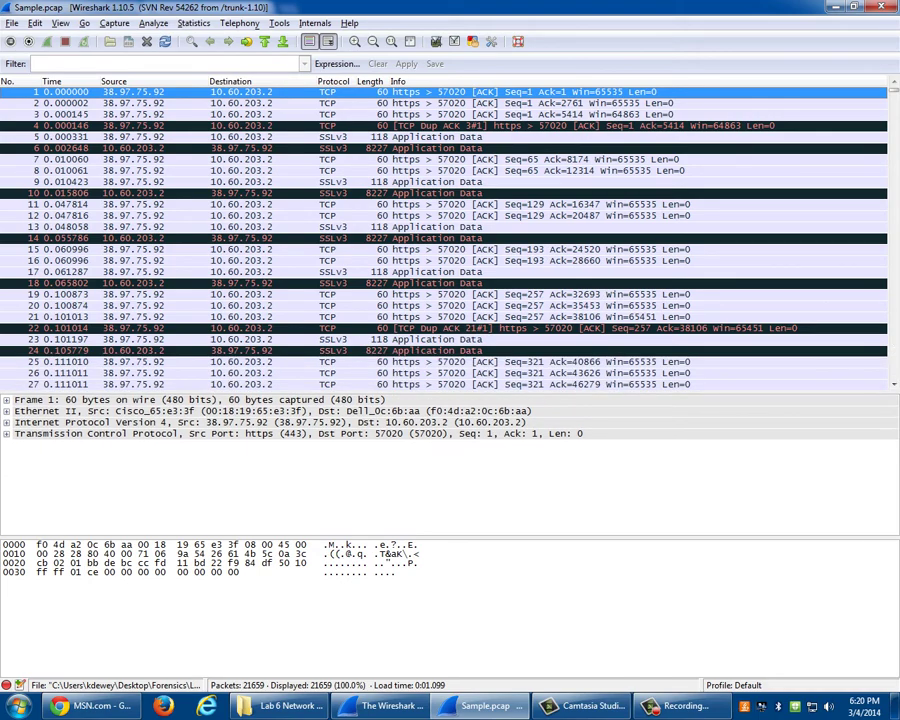
scroll(445, 238, down, 20)
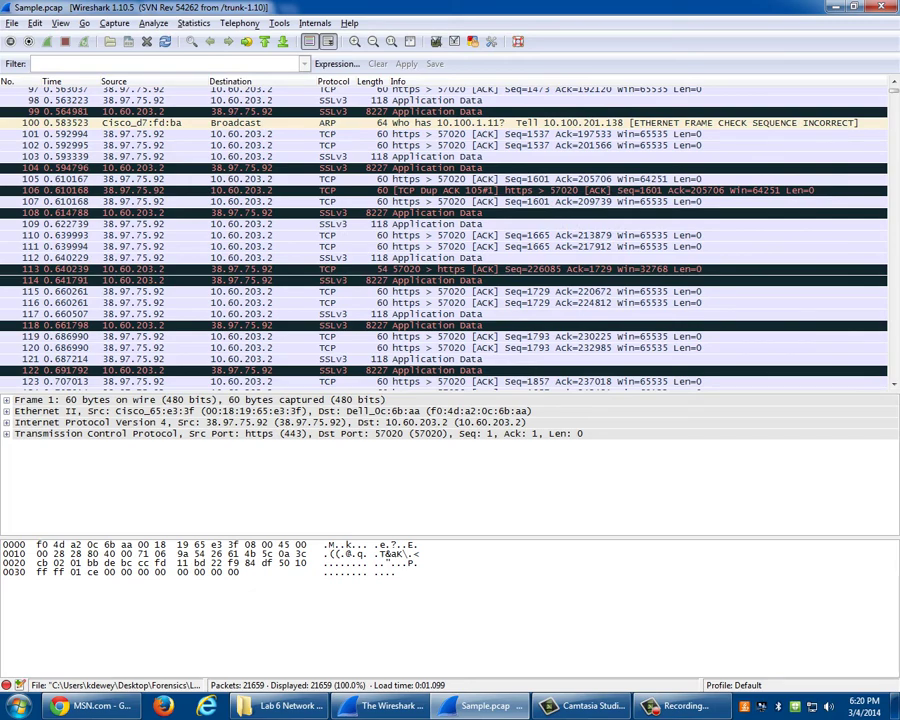
scroll(445, 238, down, 20)
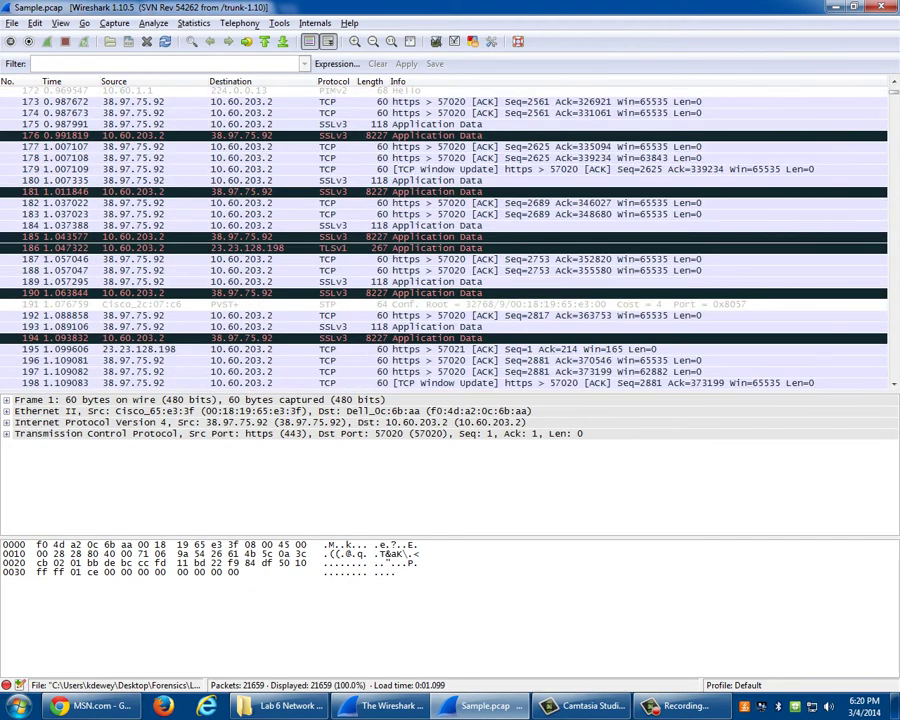
scroll(445, 238, down, 20)
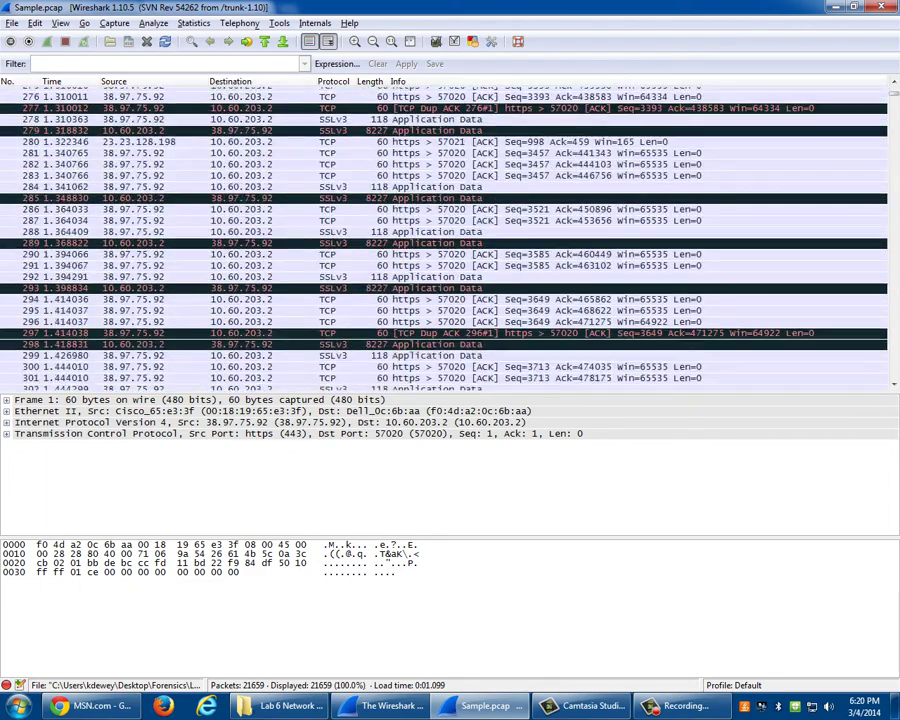
scroll(445, 238, down, 9)
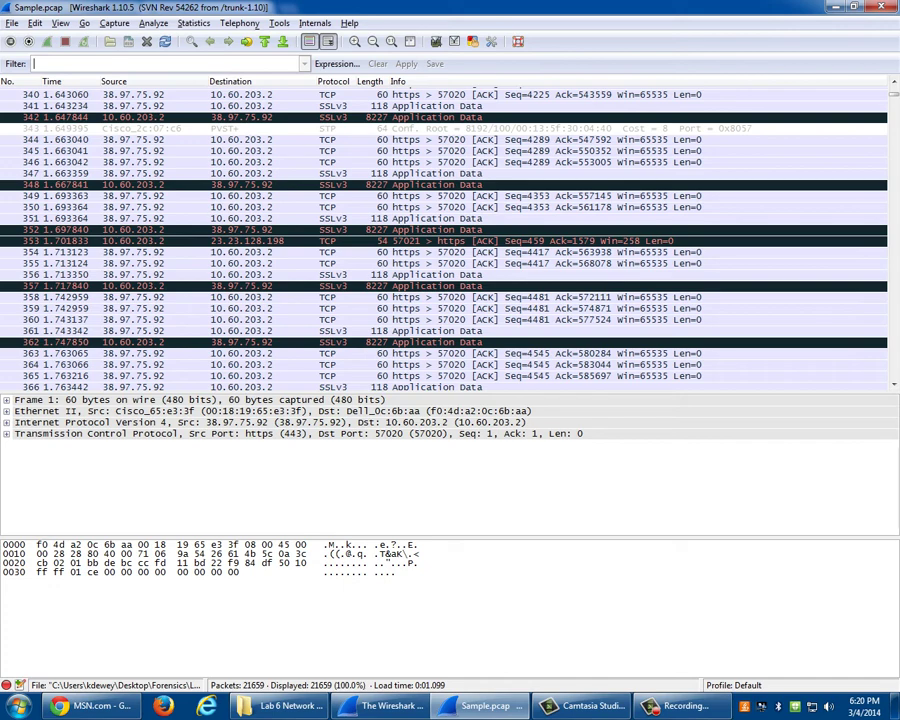
text(ftp)
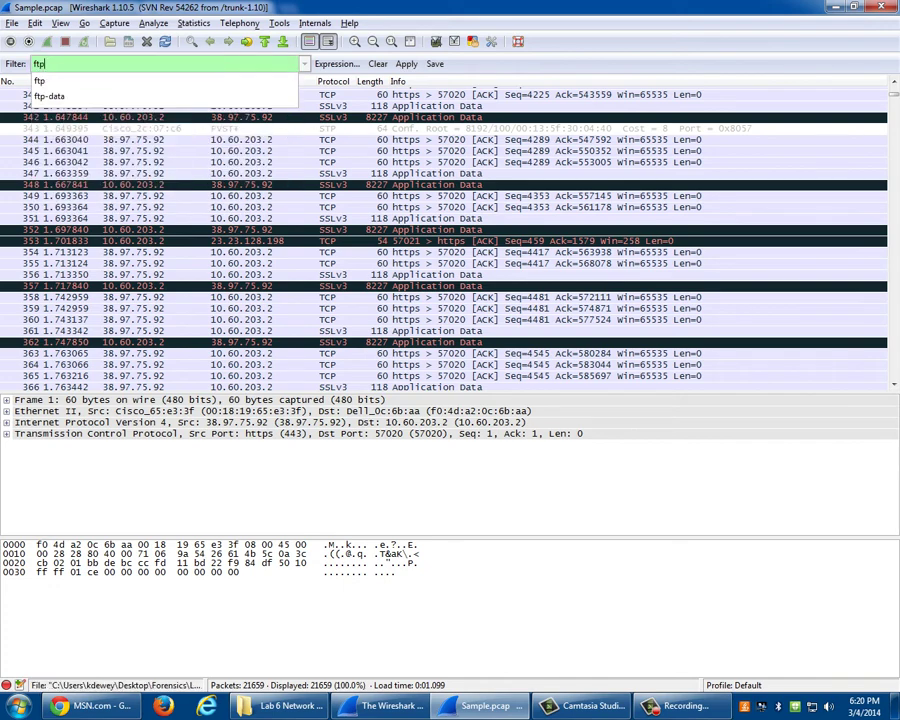
key(Escape)
key(Return)
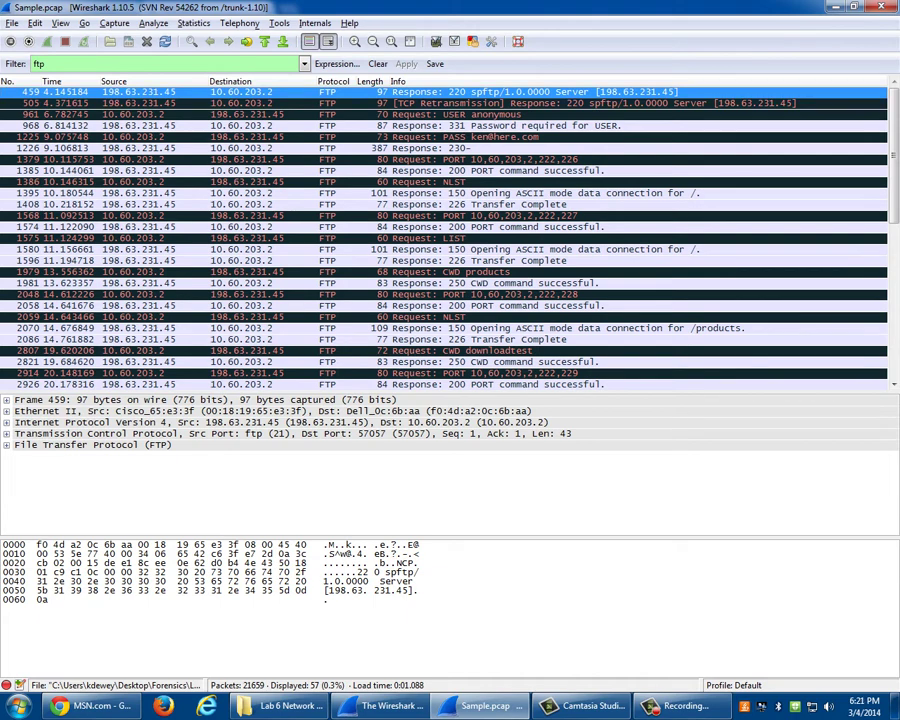
- Inspect frame 961's USER anonymous request details, comparing it with frames 968 and 1225
click(450, 114)
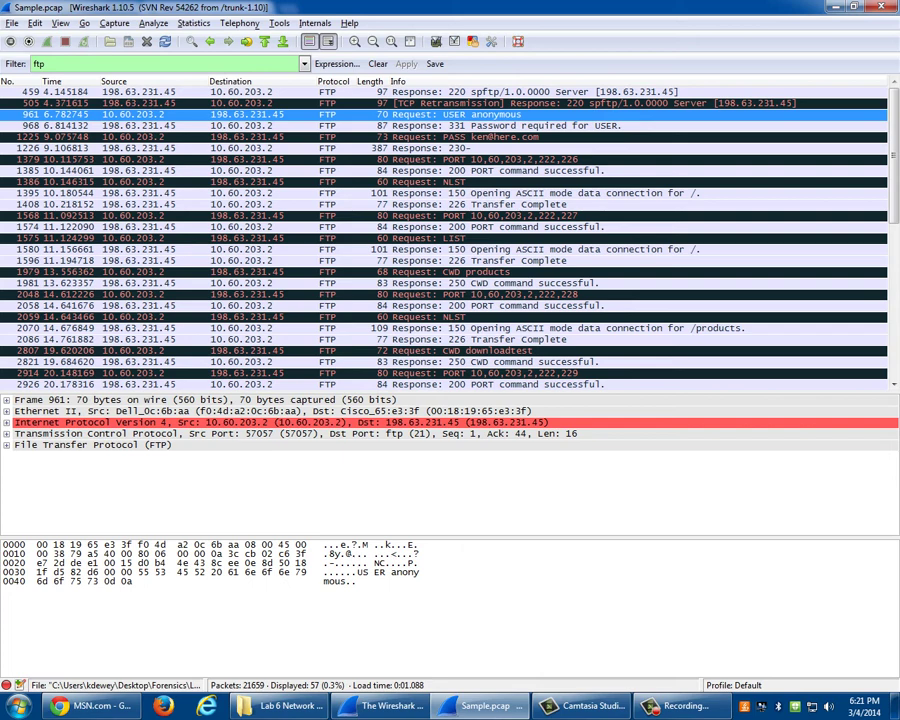
double_click(100, 433)
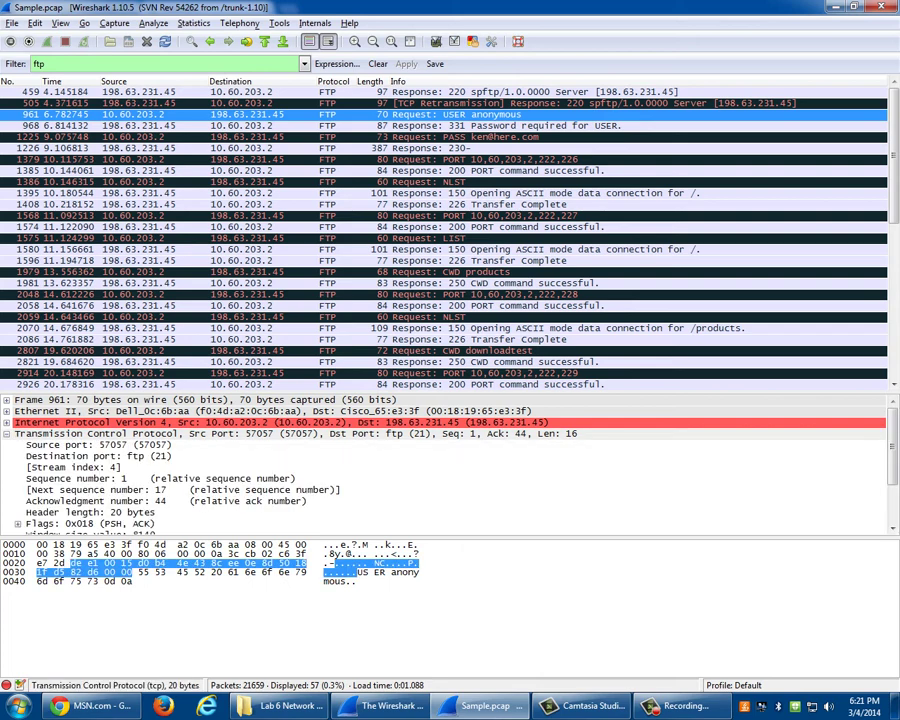
click(160, 572)
click(240, 572)
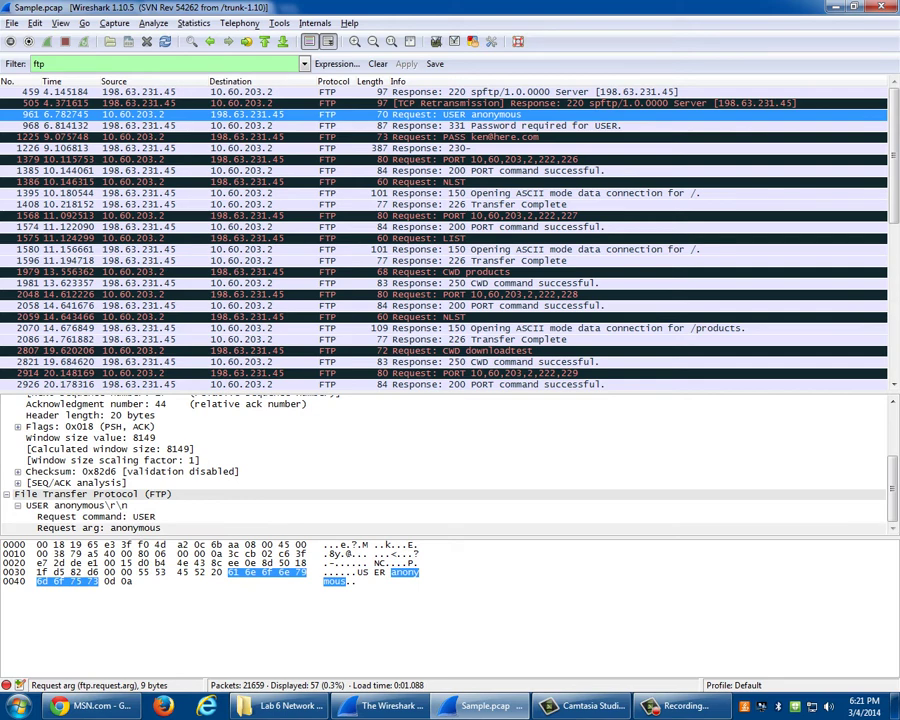
click(300, 125)
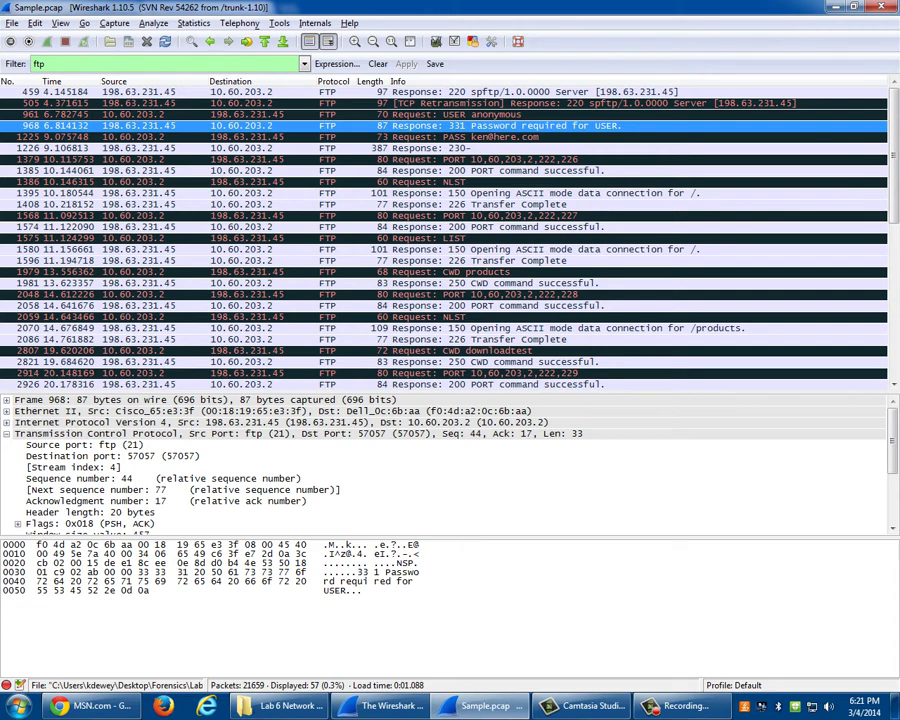
click(300, 136)
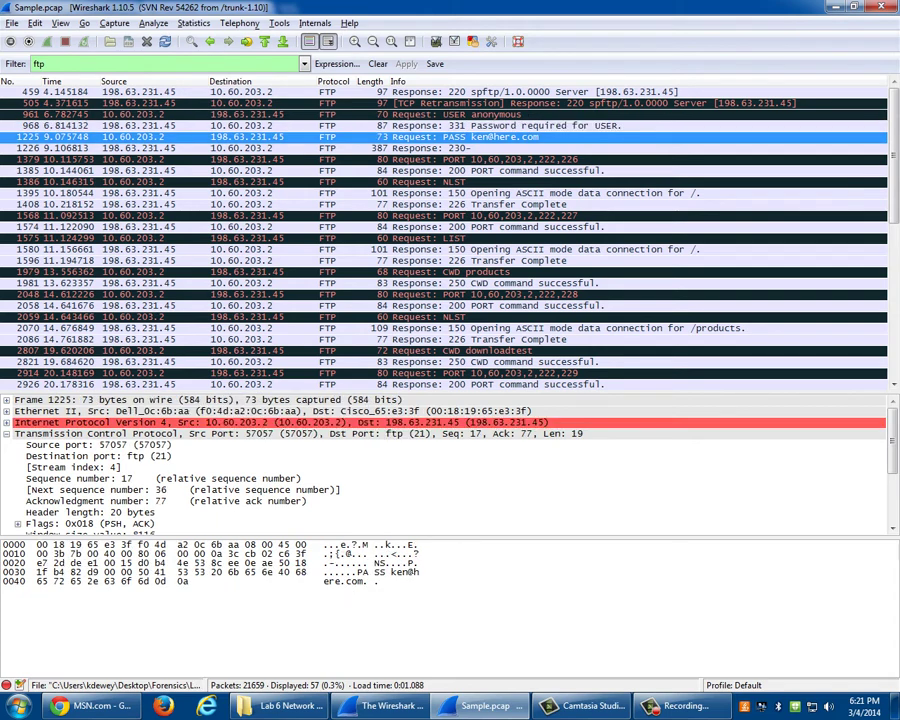
click(300, 114)
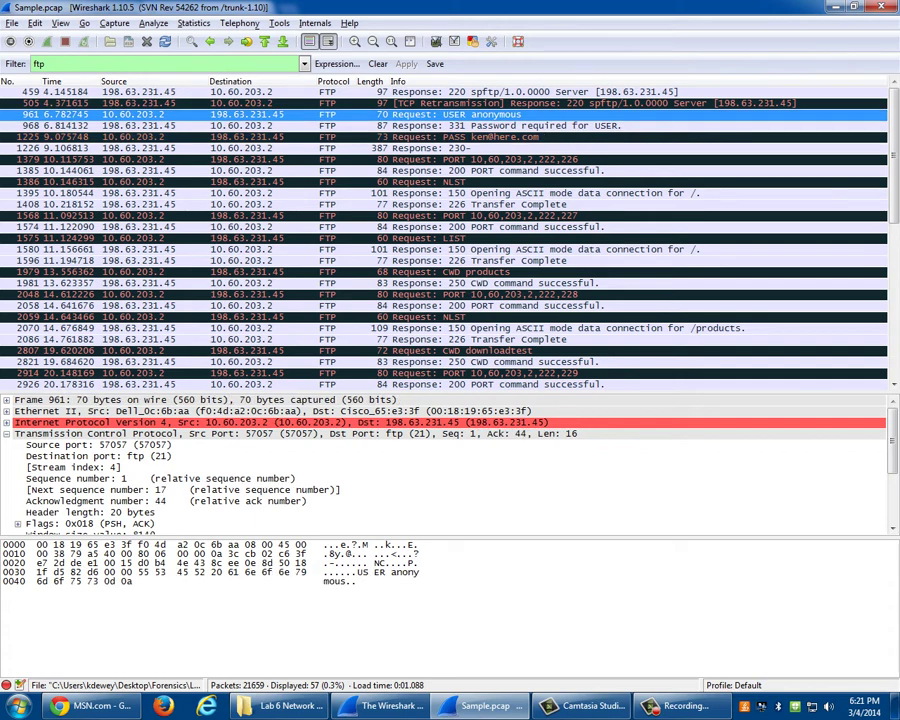
- Follow the TCP stream of the USER request and highlight the password, LIST and CWD lines
right_click(144, 115)
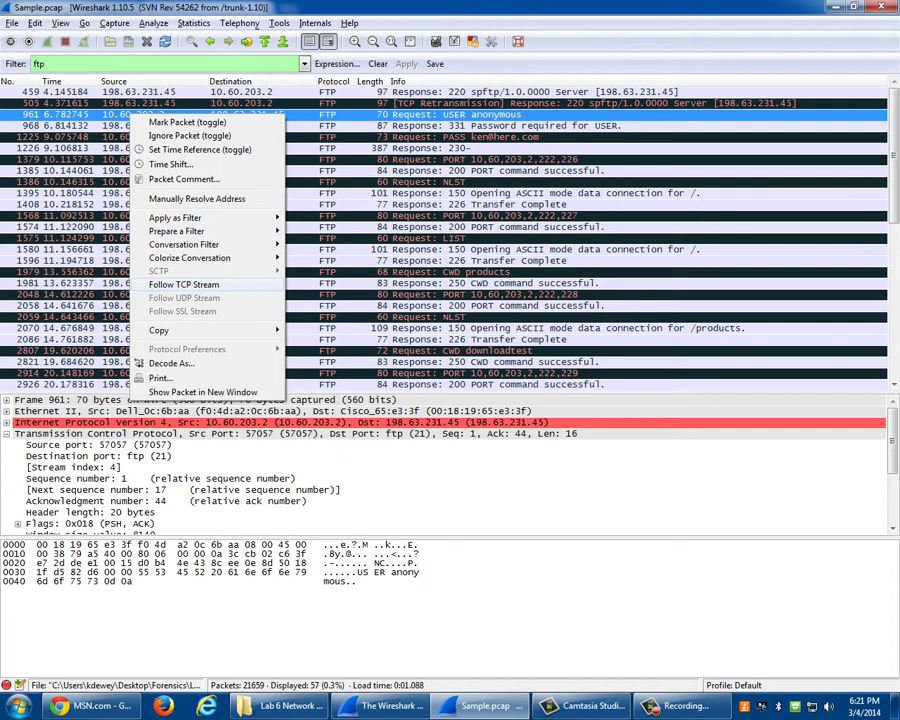
click(185, 284)
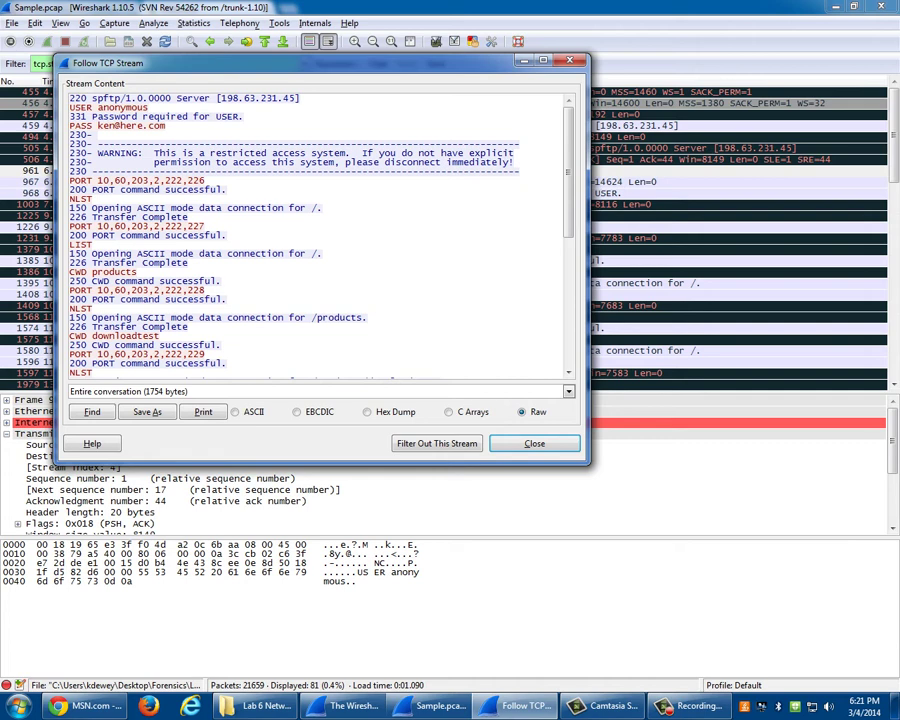
drag(166, 116, 97, 126)
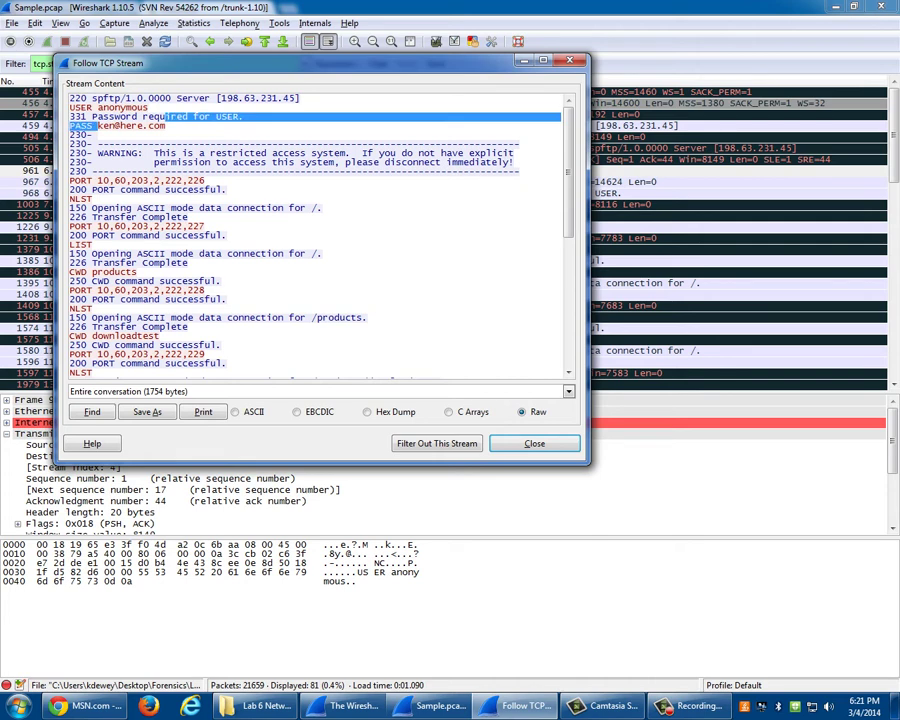
scroll(166, 117, down, 3)
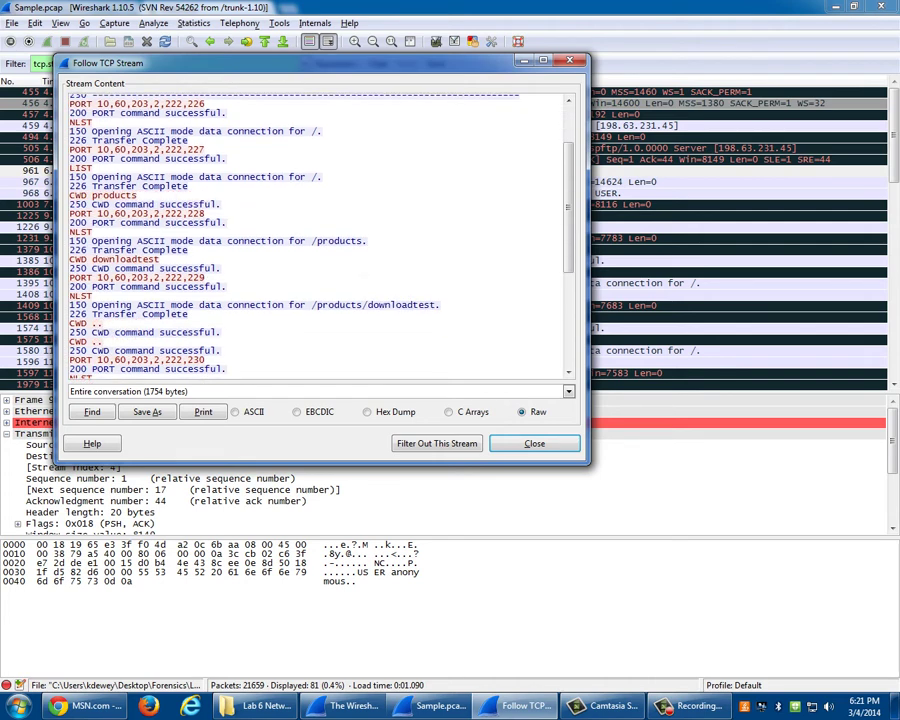
double_click(80, 168)
drag(92, 195, 107, 195)
drag(76, 231, 80, 260)
click(92, 296)
- Highlight the CWD .., NLST and licensed directory lines, close the stream and open the Start menu
scroll(318, 235, down, 3)
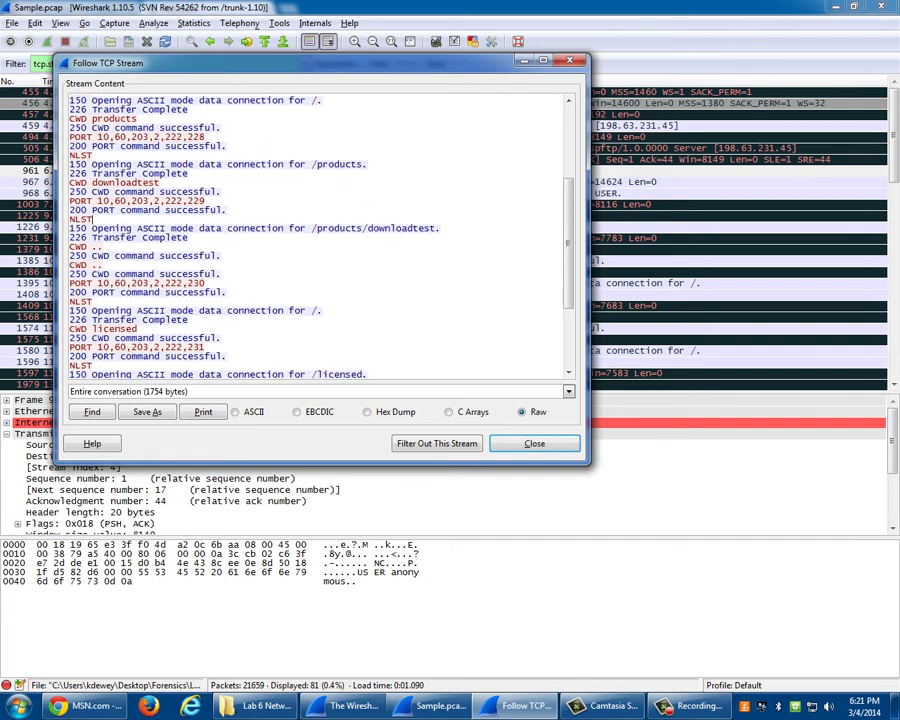
drag(80, 246, 134, 290)
scroll(318, 235, down, 2)
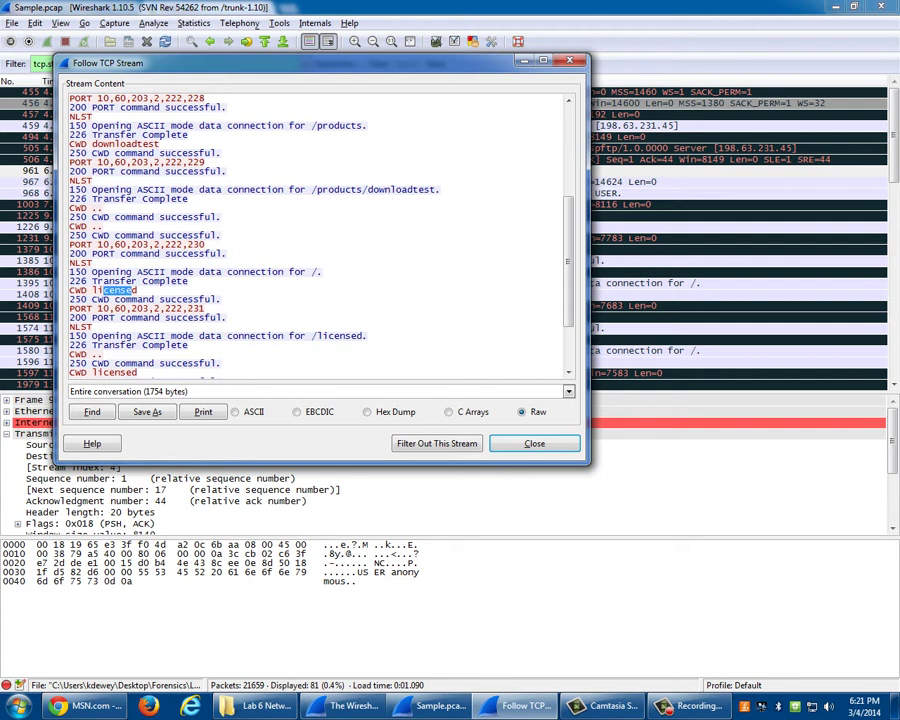
double_click(80, 326)
scroll(80, 326, down, 3)
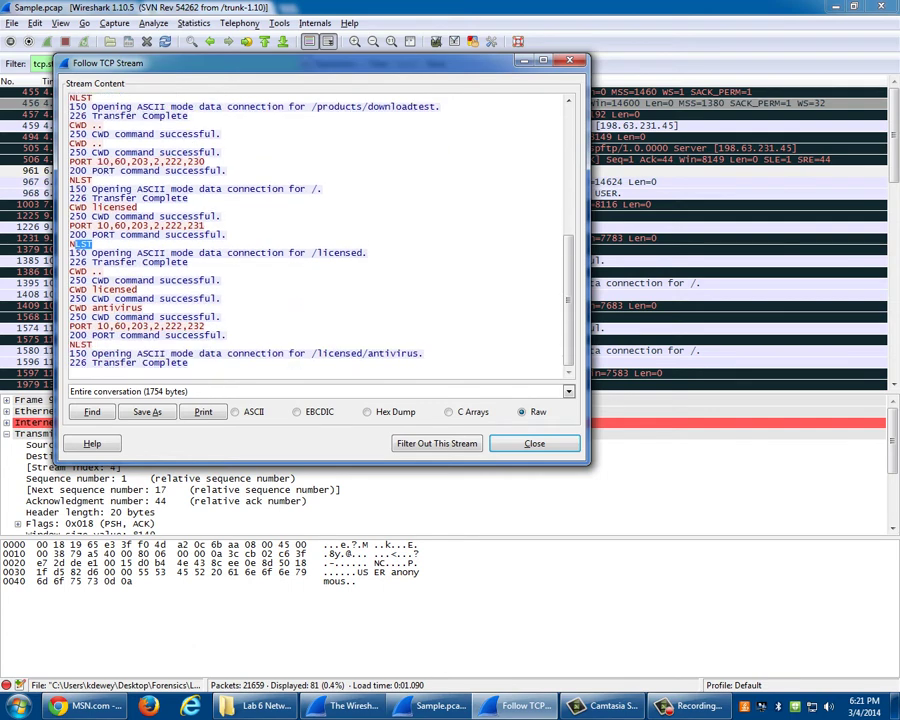
drag(104, 289, 127, 307)
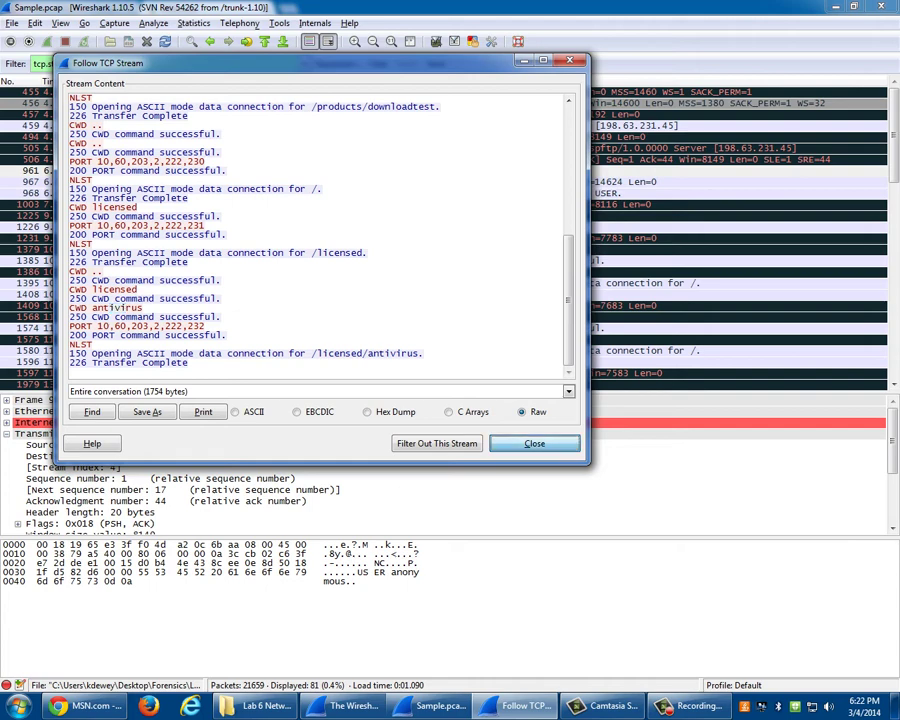
key(Escape)
key(super)
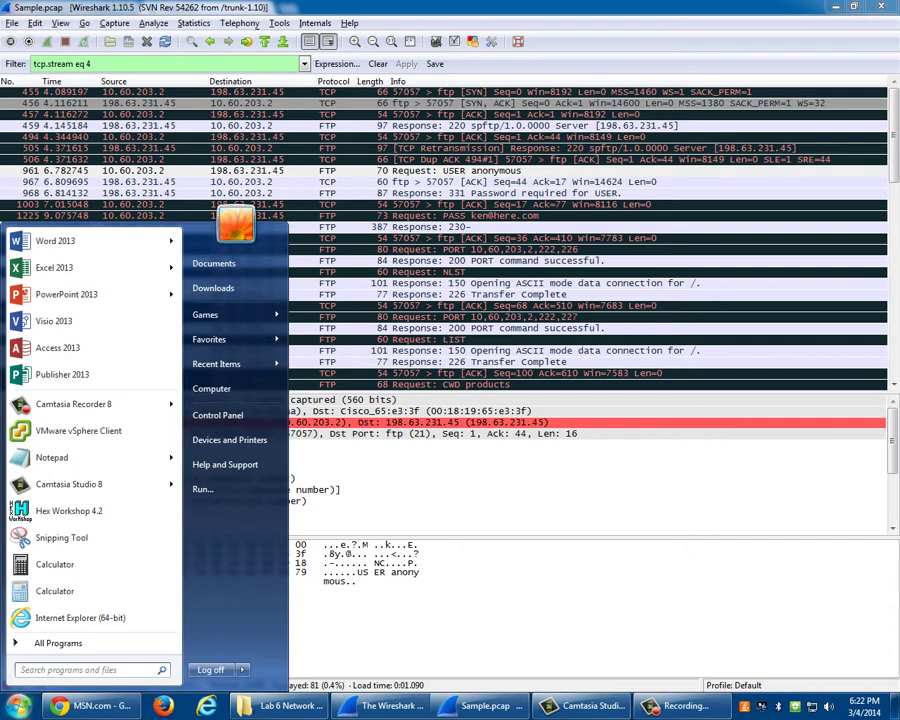
- Launch Command Prompt and log in to ftp.nai.com as anonymous, submitting a password
text(cmd)
key(Return)
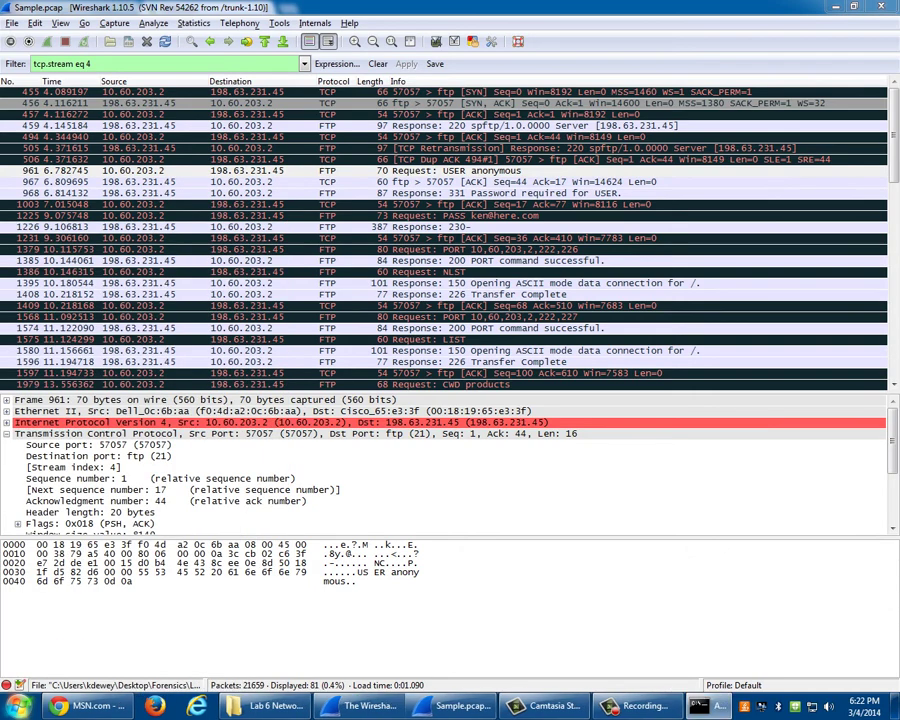
text(ftp f)
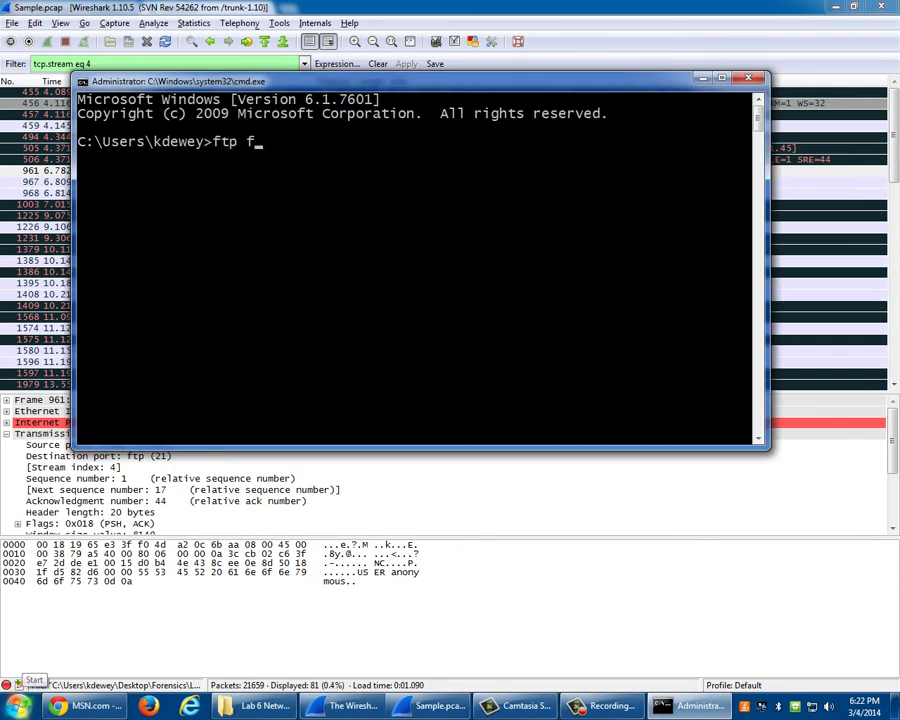
text(tp.nai.com)
key(Return)
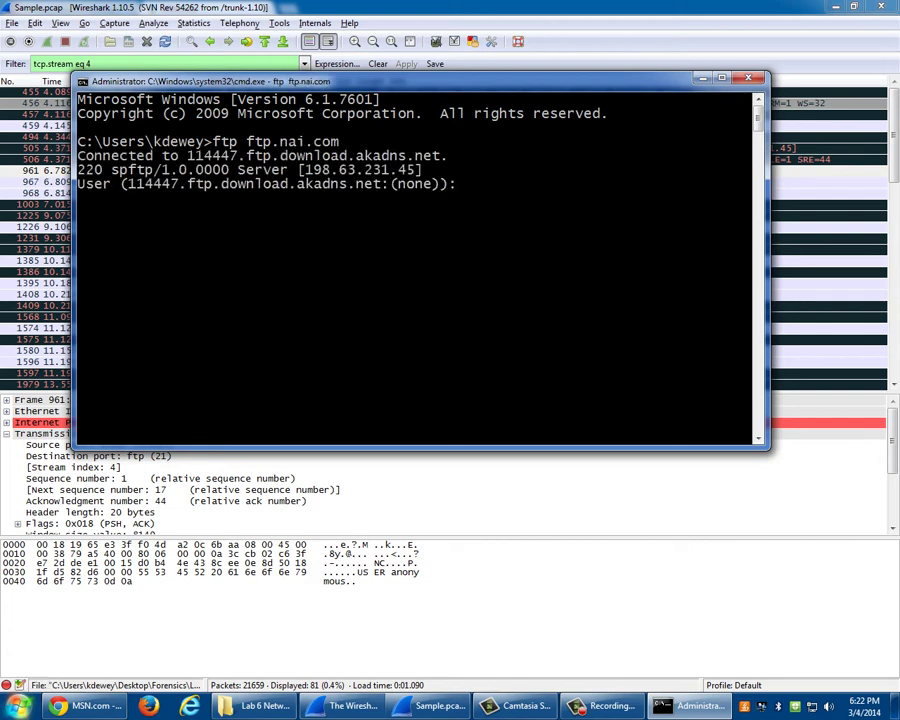
text(anonymous)
key(Return)
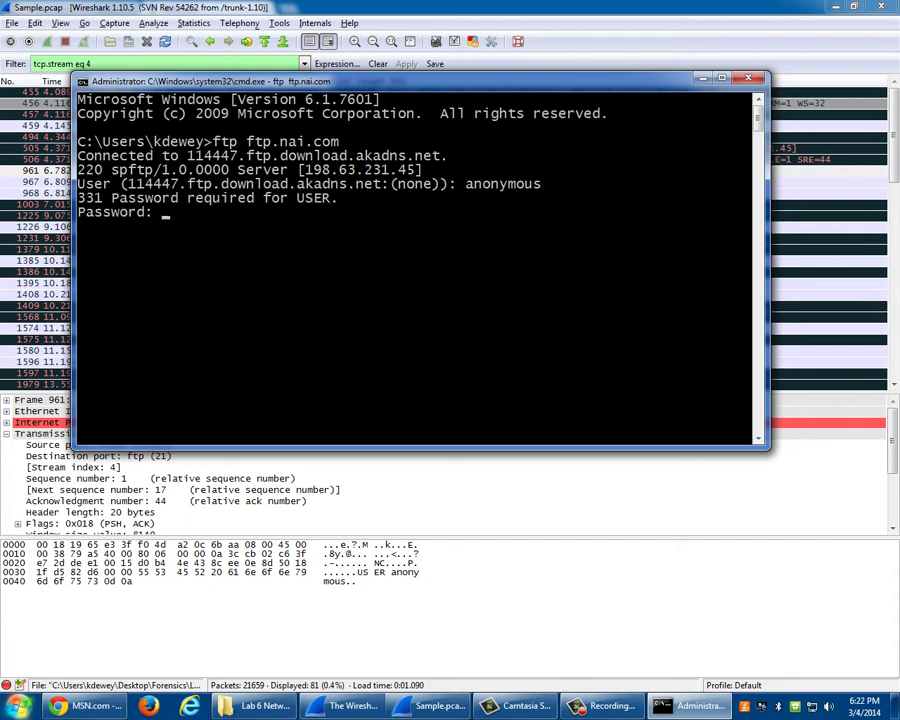
key(Return)
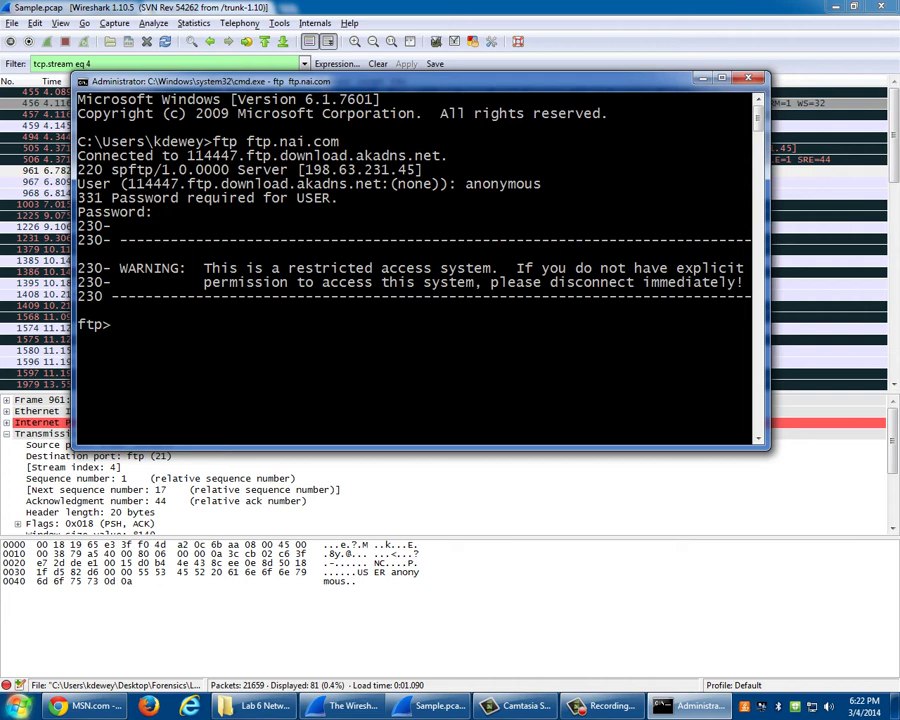
- List the FTP root folder, then change into licensed and list its contents
text(ls)
key(Return)
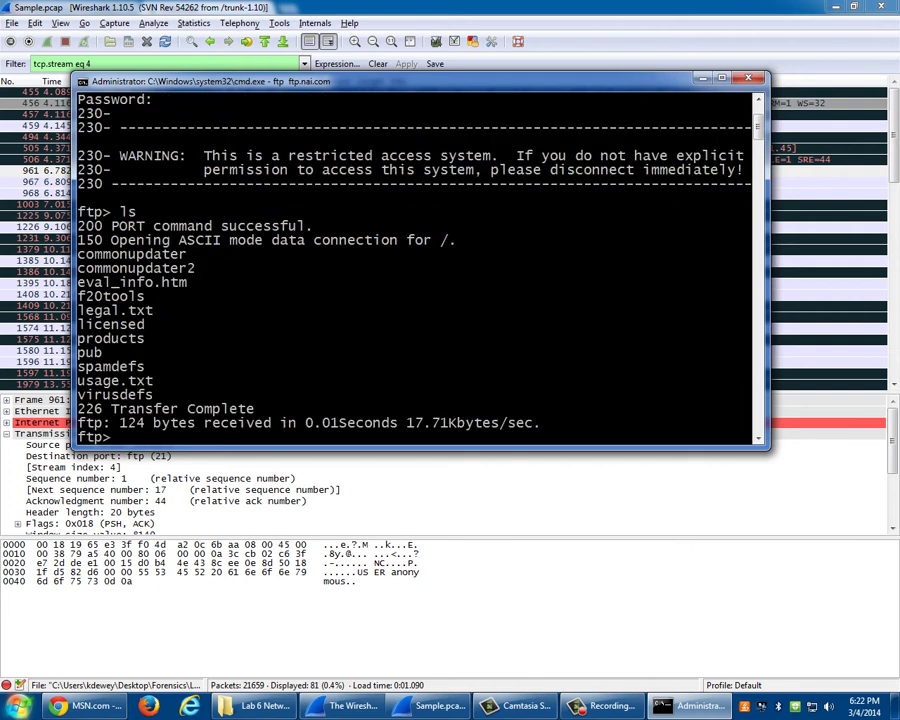
text(cd licensed)
key(Return)
text(ls)
key(Return)
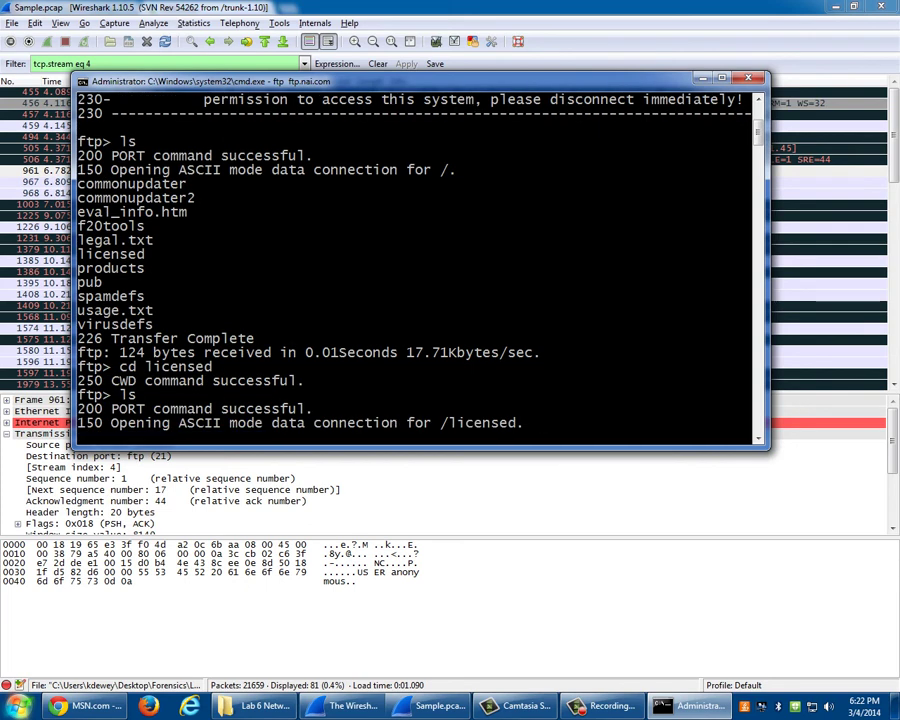
- Change into antivirus and then datfiles, listing each folder's contents
text(cd ant)
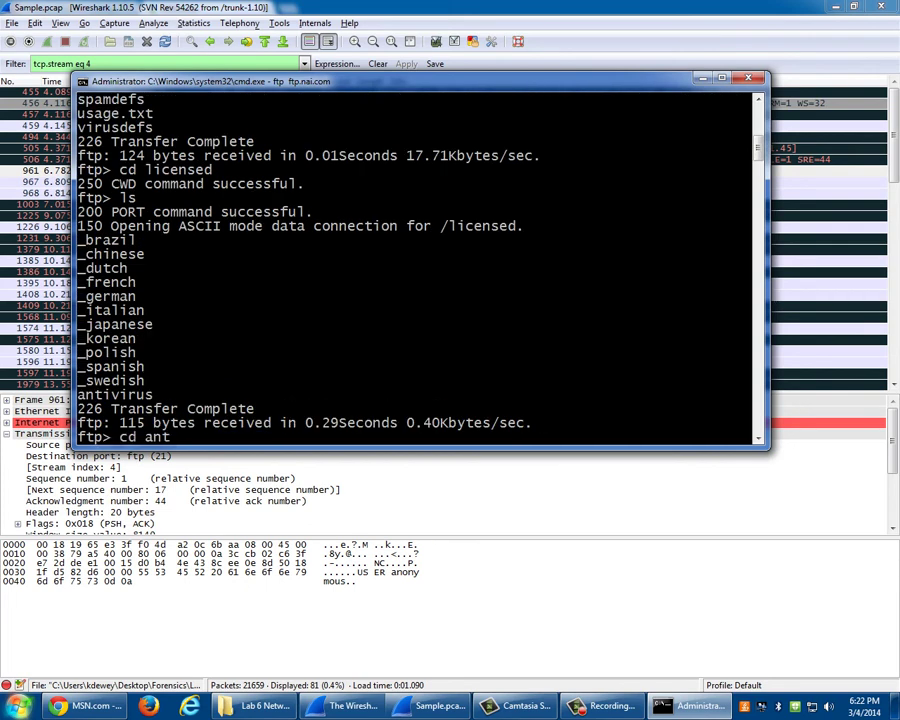
text(iv)
key(BackSpace)
key(BackSpace)
text(ivirus)
key(Return)
text(ls)
key(Return)
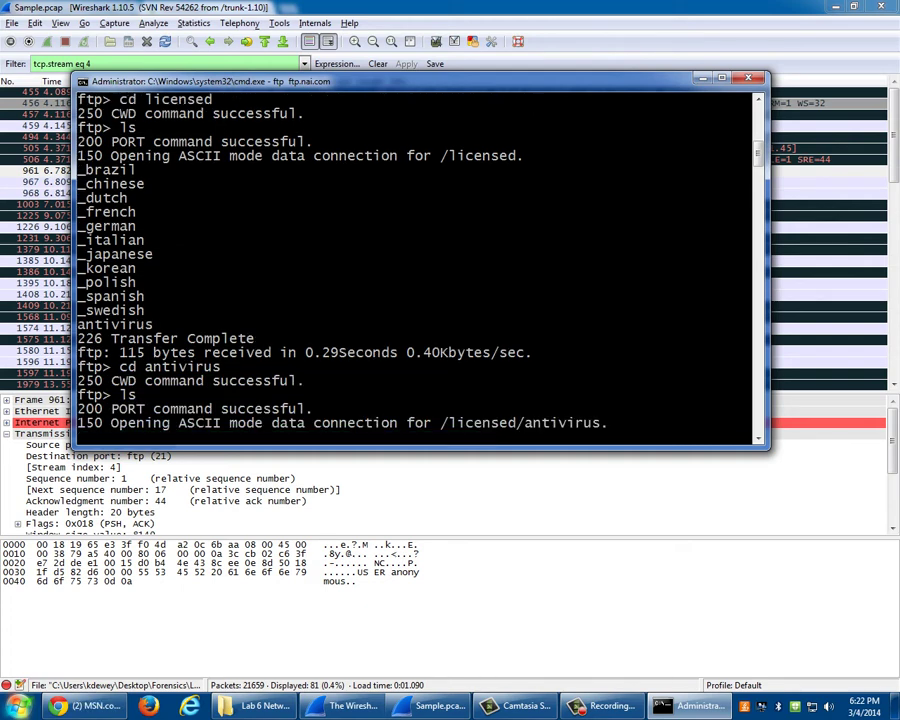
text(cd datfiles)
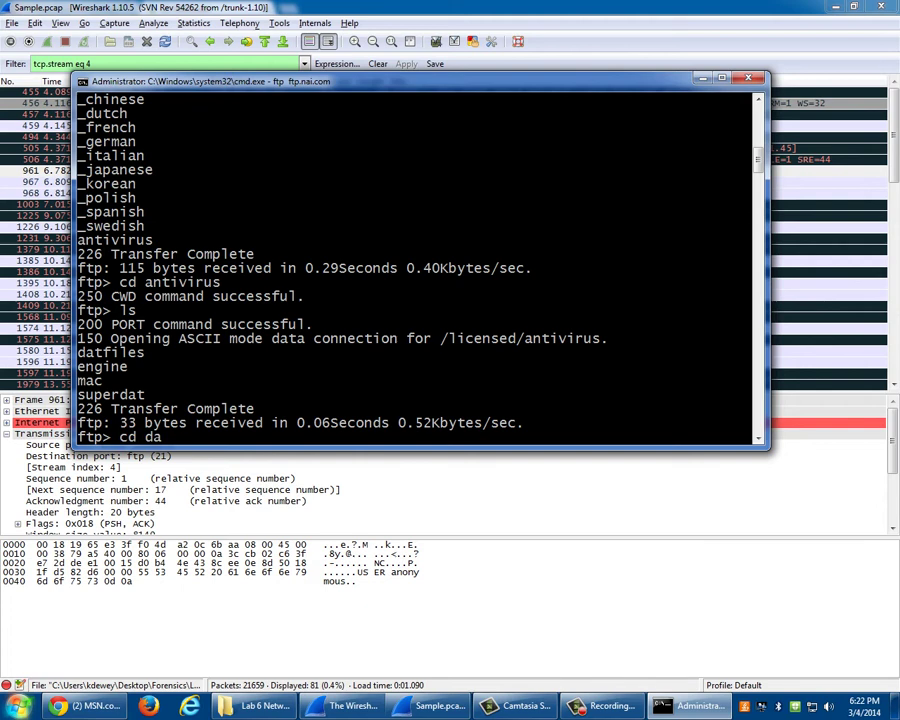
key(Return)
text(ls)
key(Return)
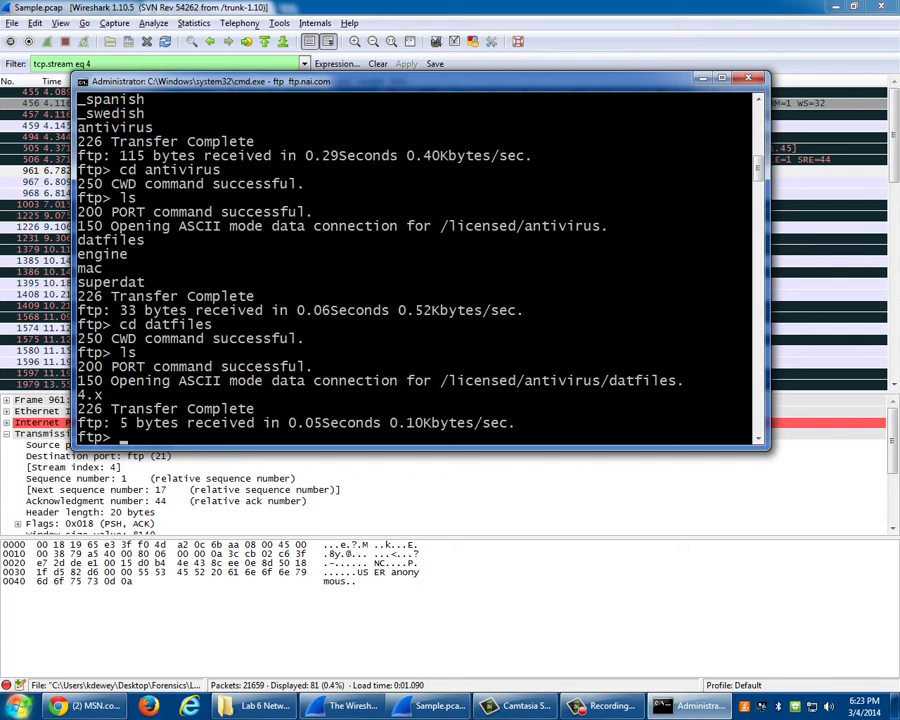
- End the FTP session with bye and close the console with exit
text(bye)
key(Return)
text(exit)
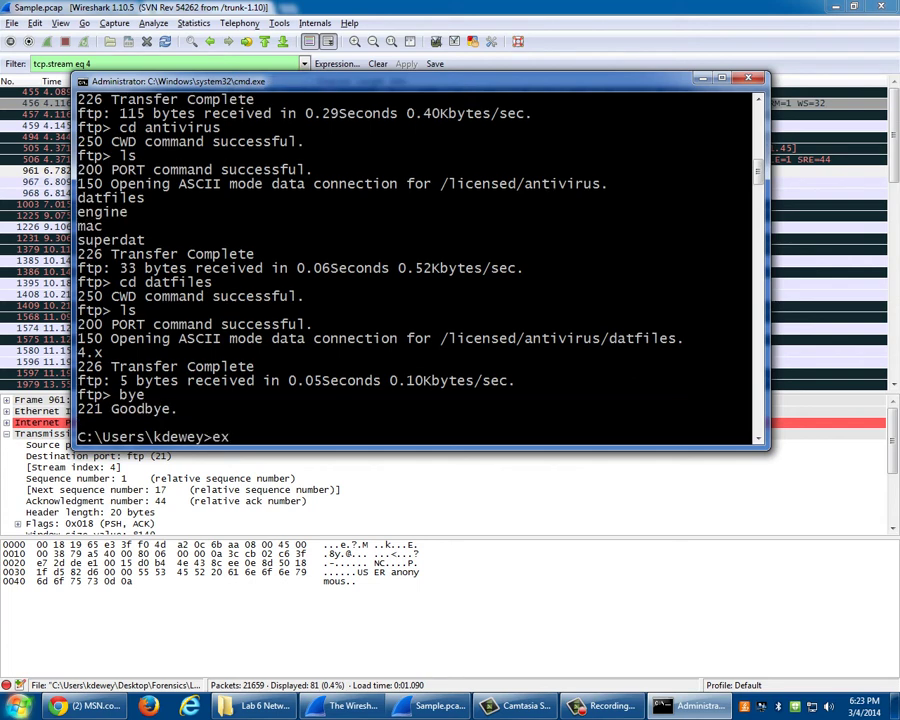
key(Return)
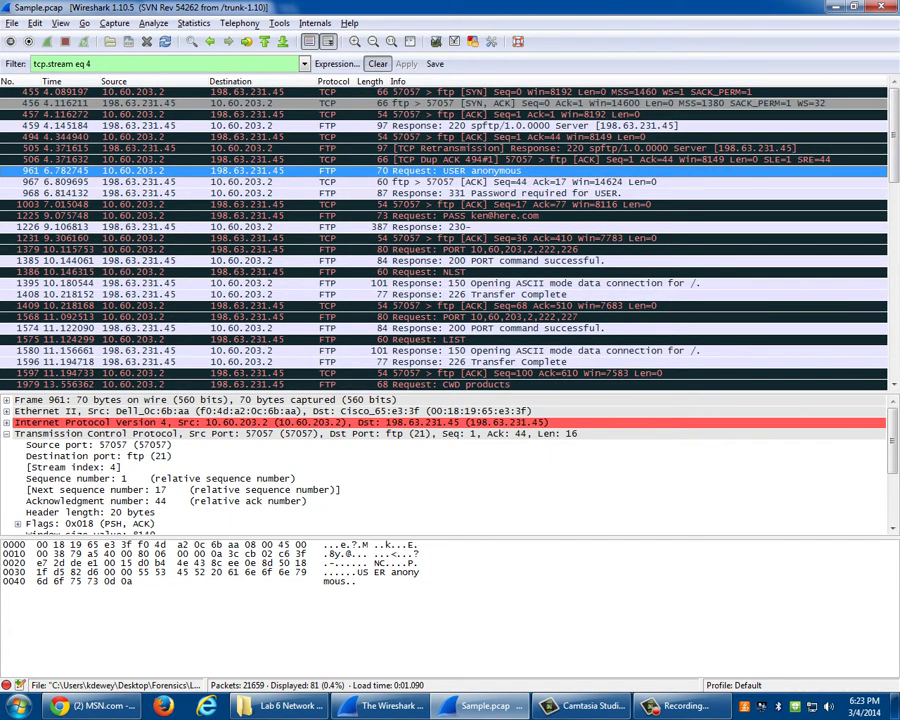
- Clear the tcp.stream eq 4 filter to list all 21,659 packets, ready for a new filter
click(381, 64)
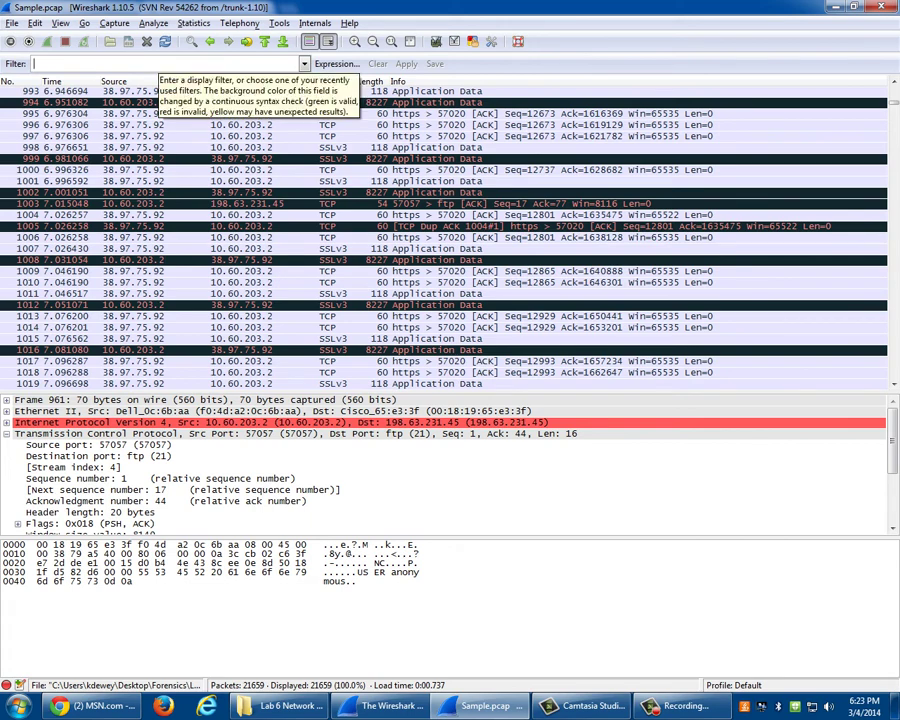
click(150, 64)
- Filter on ftp and follow the TCP stream of the password-required packet 968
text(ftp)
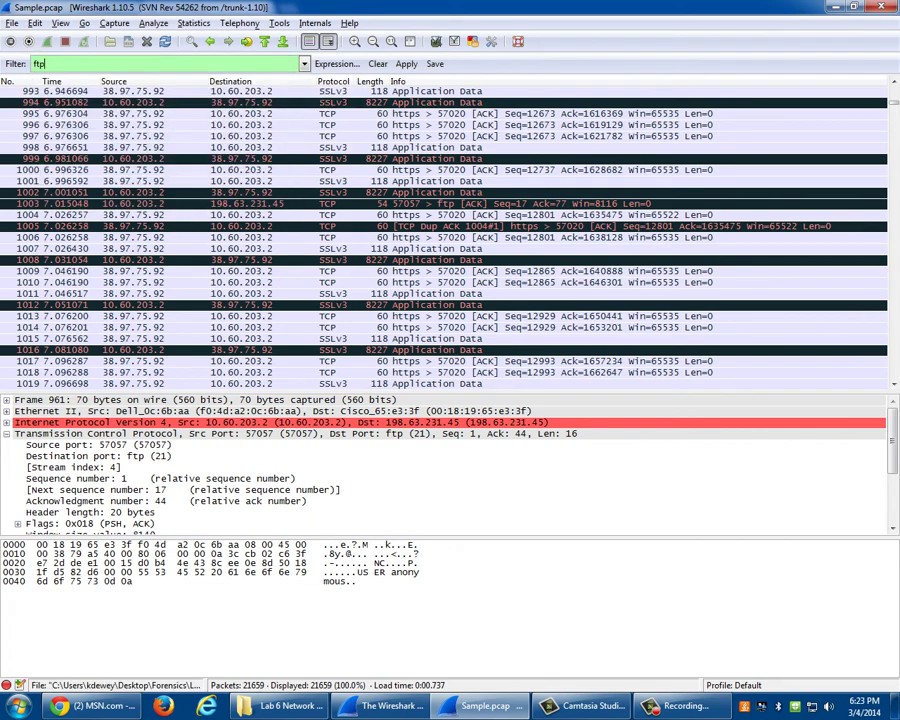
key(Return)
right_click(409, 126)
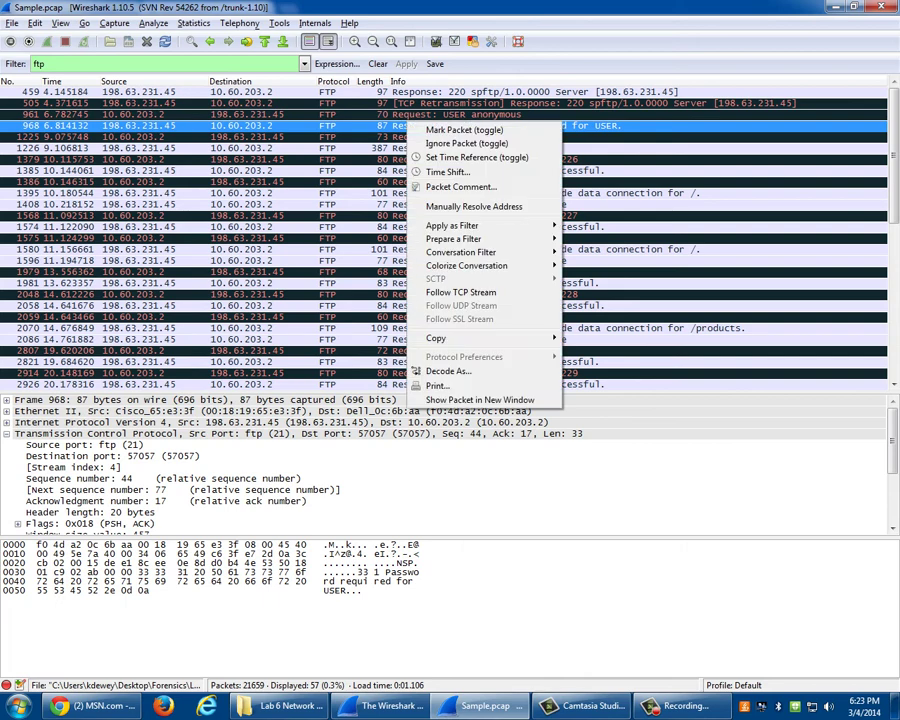
click(460, 292)
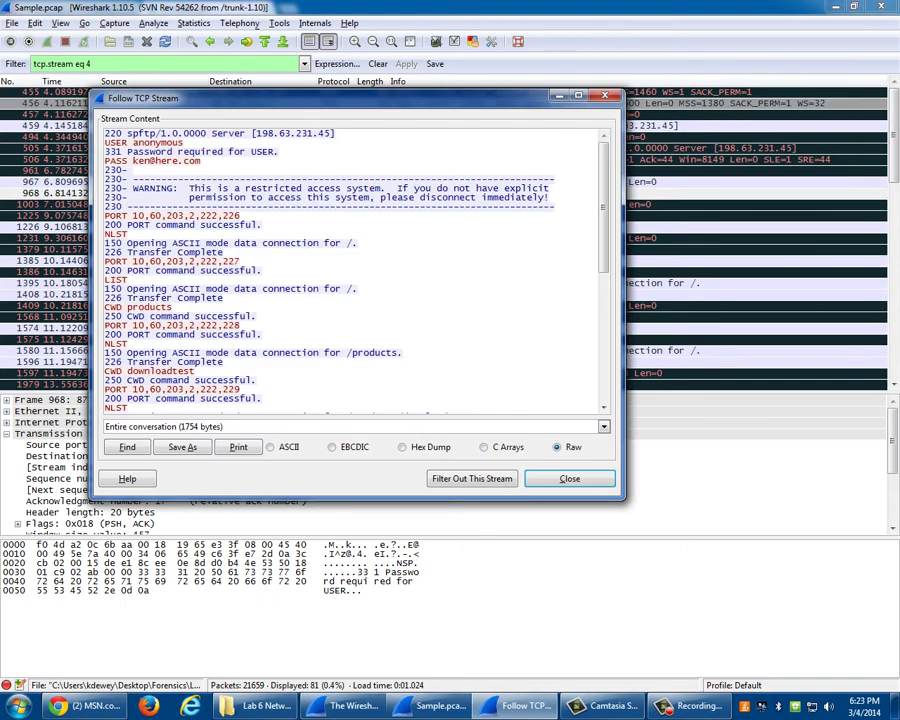
scroll(350, 270, down, 5)
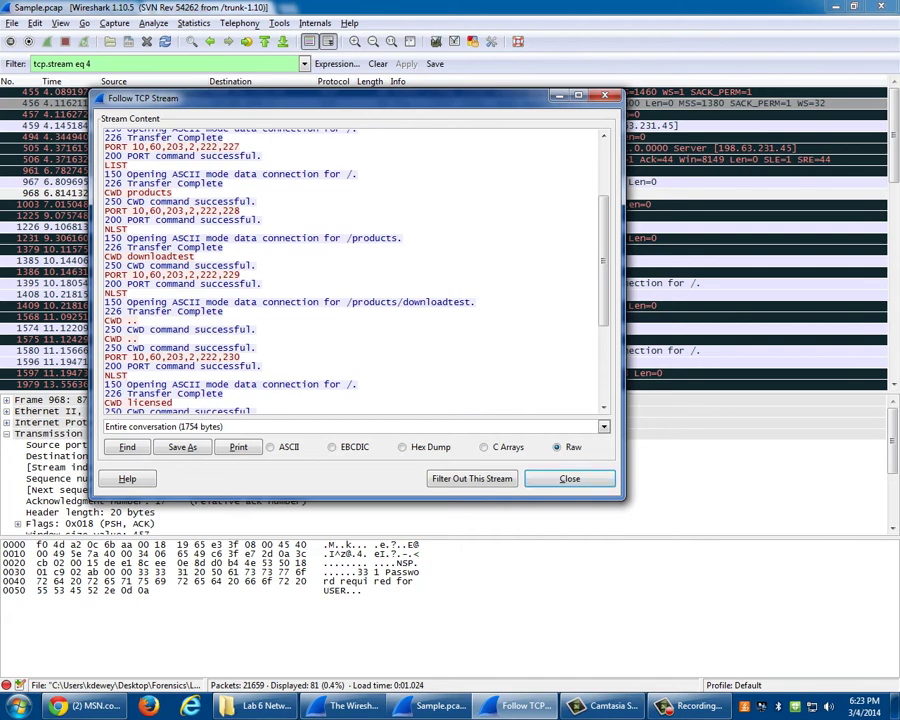
scroll(350, 270, down, 6)
scroll(350, 270, up, 6)
- View the stream as hex dump, C arrays and raw text, then close it
click(402, 447)
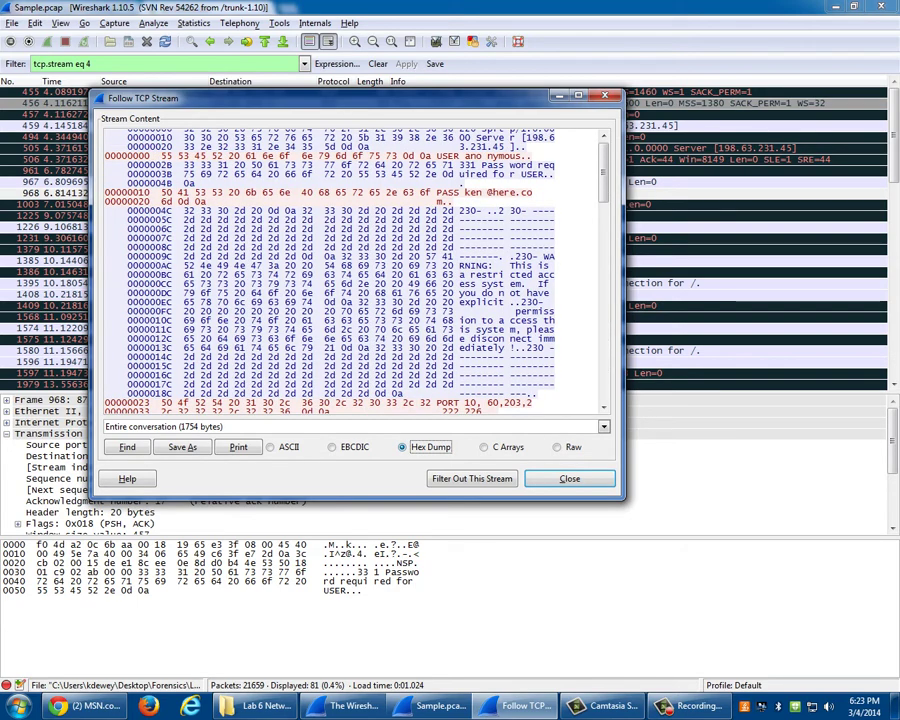
click(484, 447)
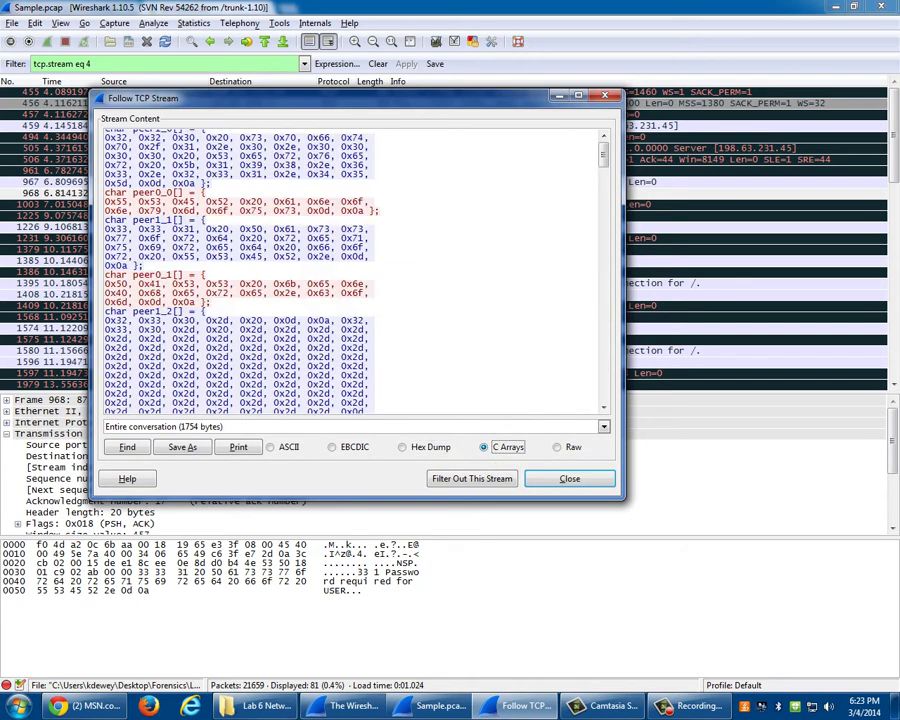
click(557, 447)
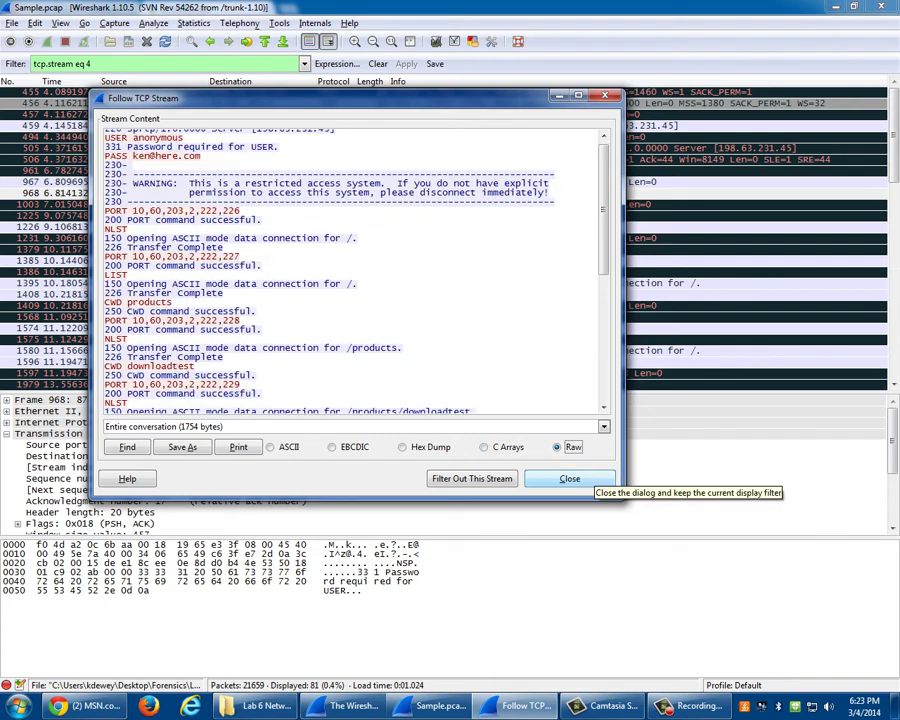
click(403, 447)
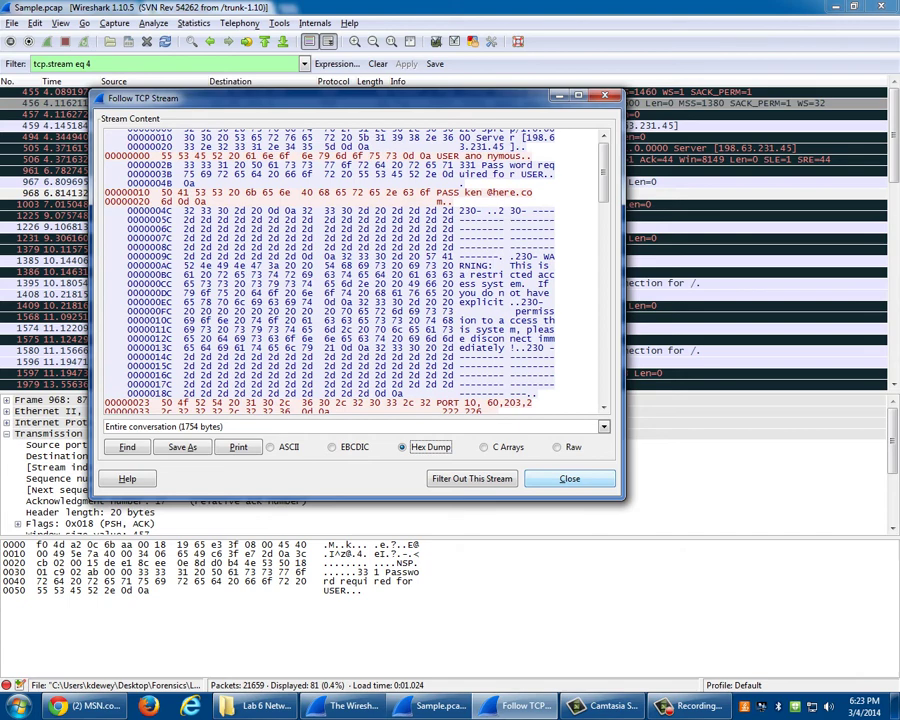
click(569, 479)
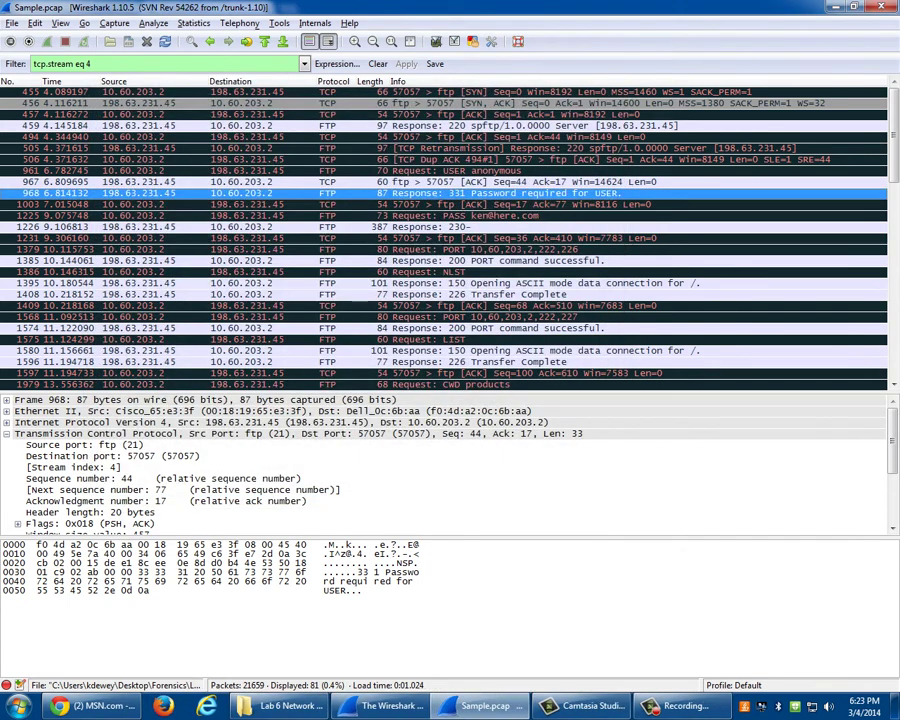
- Inspect the server's 220 greeting packet in stream 4
click(300, 126)
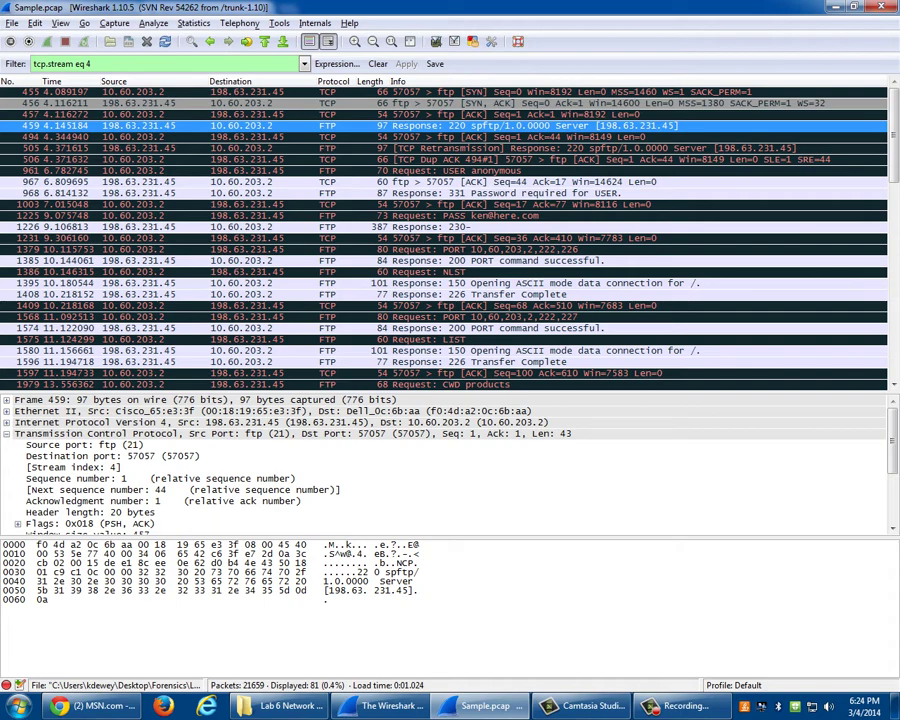
scroll(450, 238, down, 15)
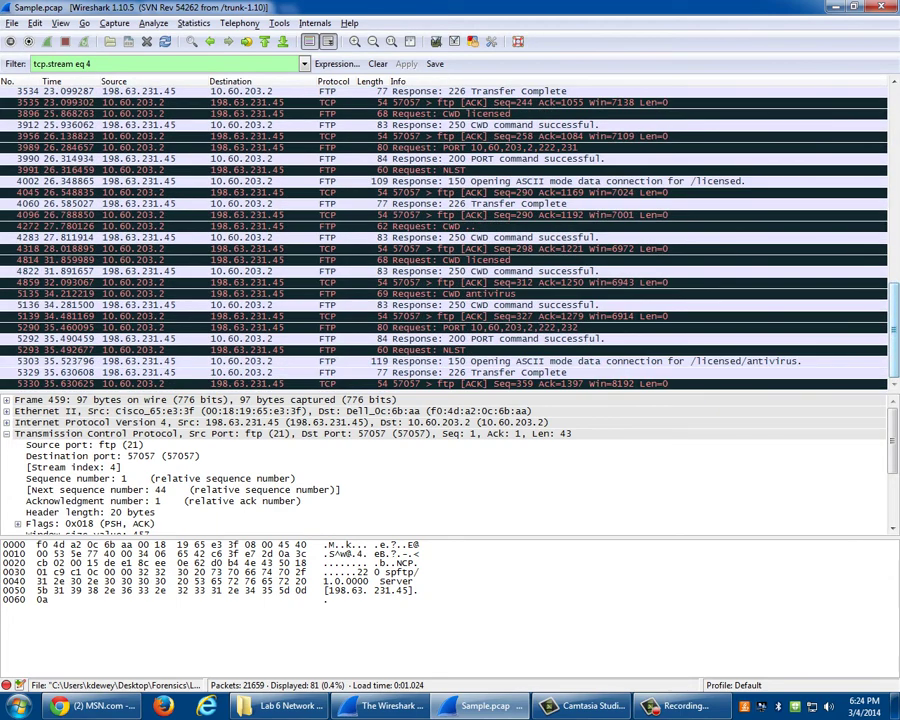
scroll(450, 238, up, 5)
scroll(450, 238, up, 10)
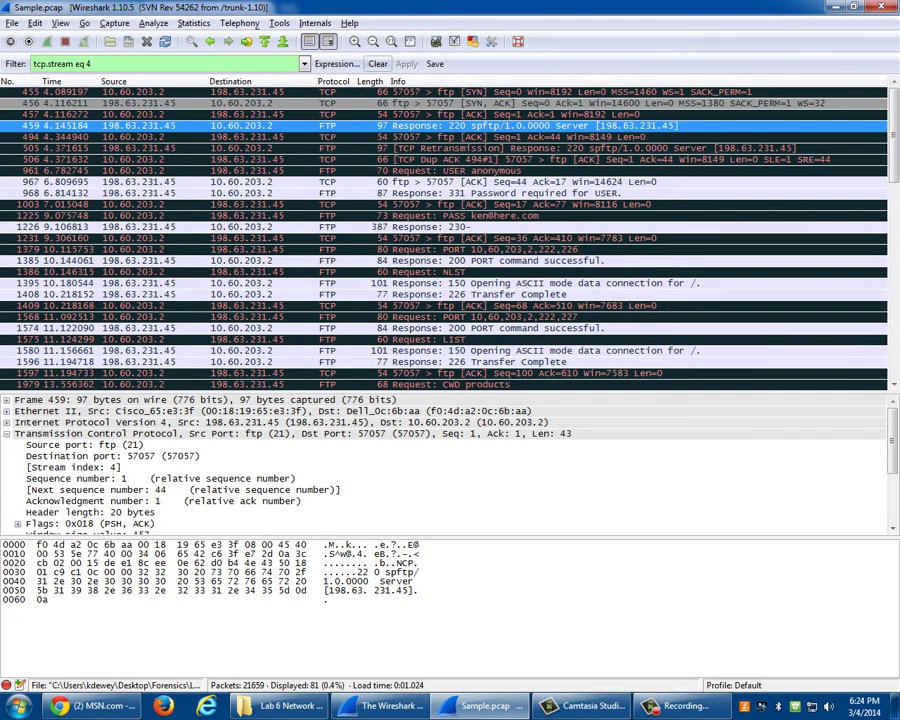
- Replace the stream 4 filter with a tcp display filter
click(377, 63)
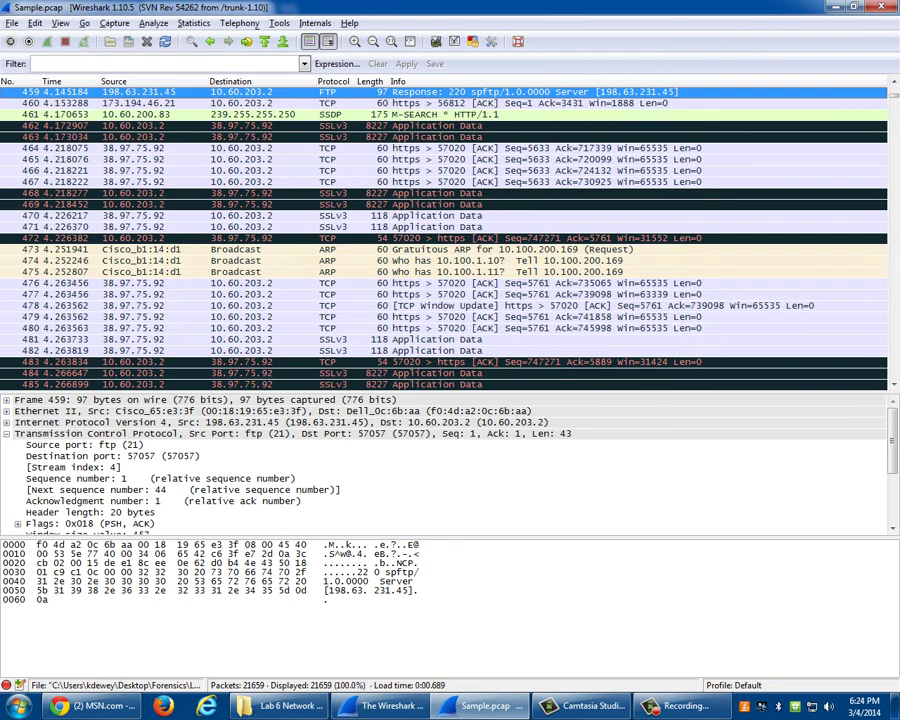
click(120, 63)
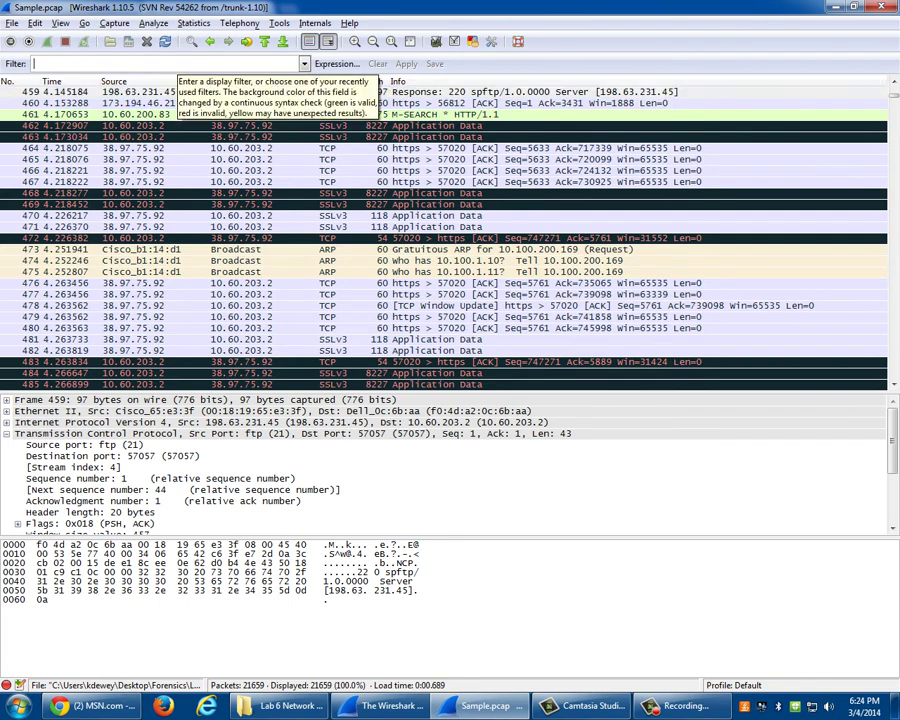
text(tcp)
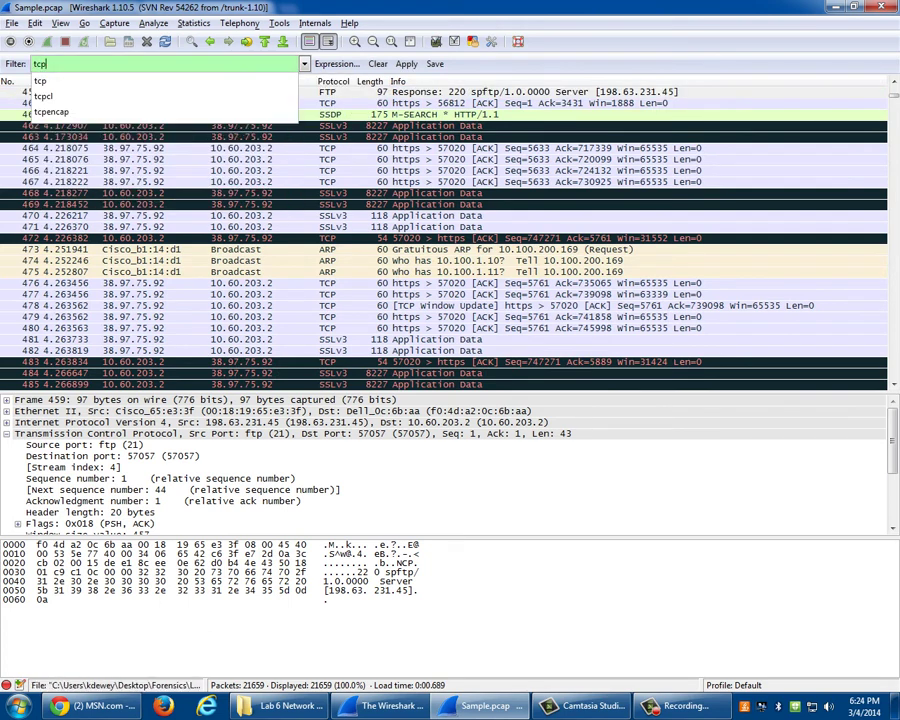
key(Return)
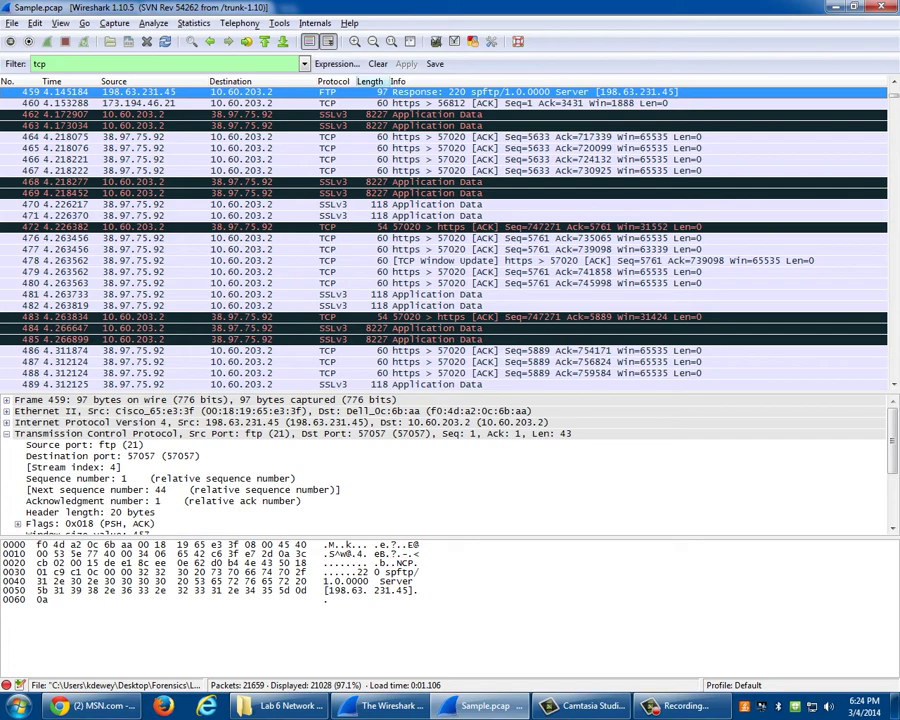
- Clear the tcp filter, apply an arp filter, then clear it too
click(377, 63)
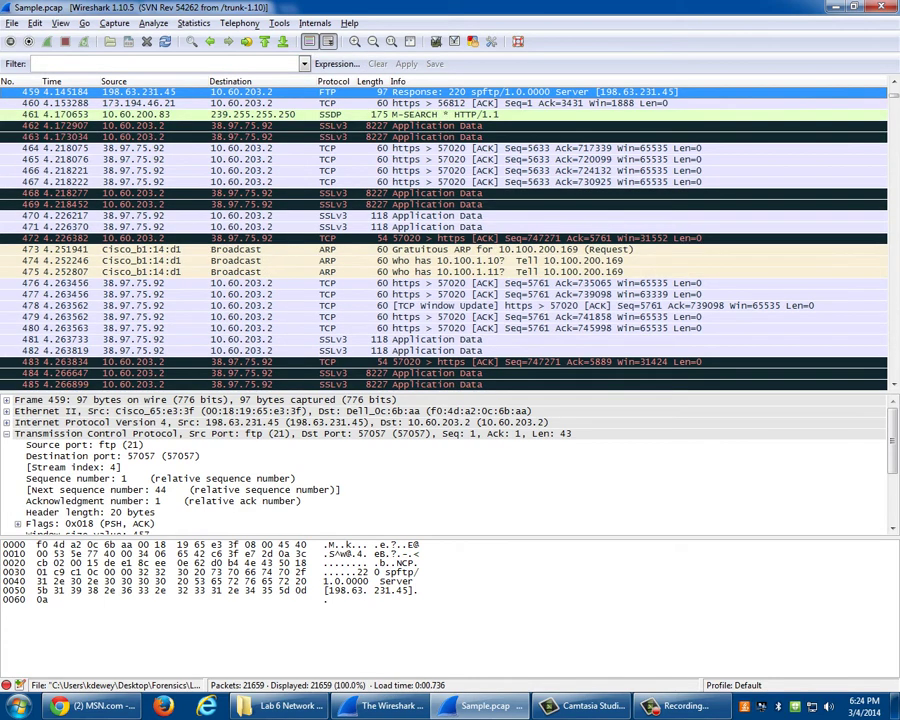
text(arp)
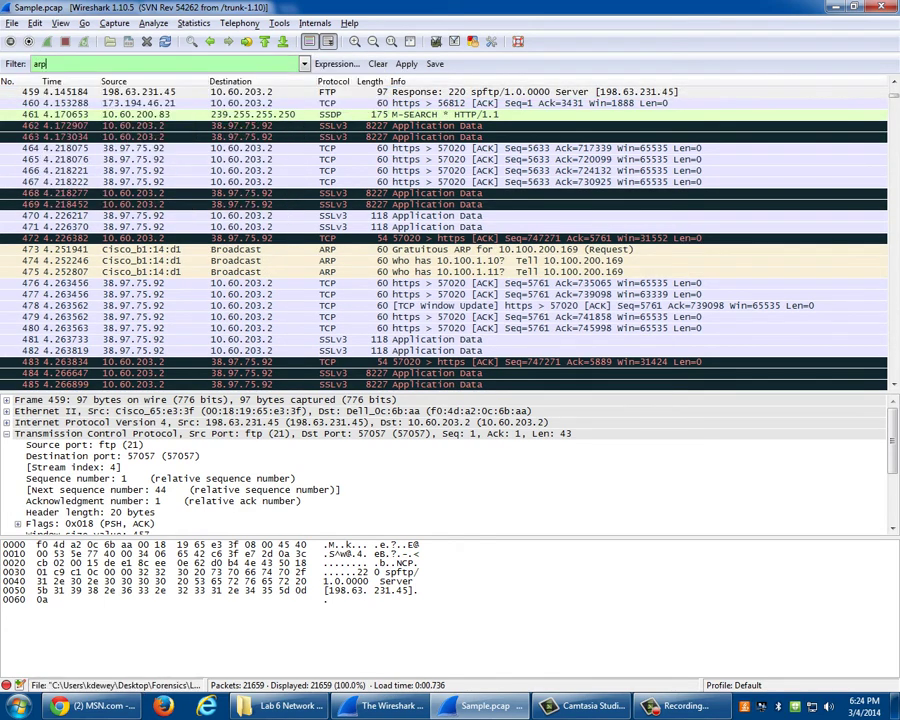
key(Return)
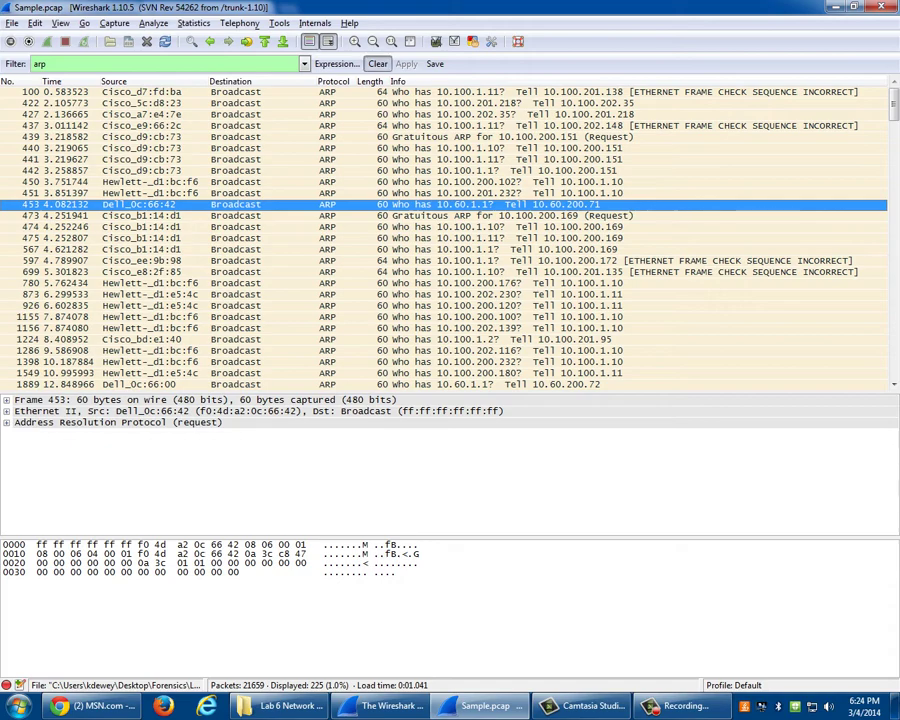
click(377, 64)
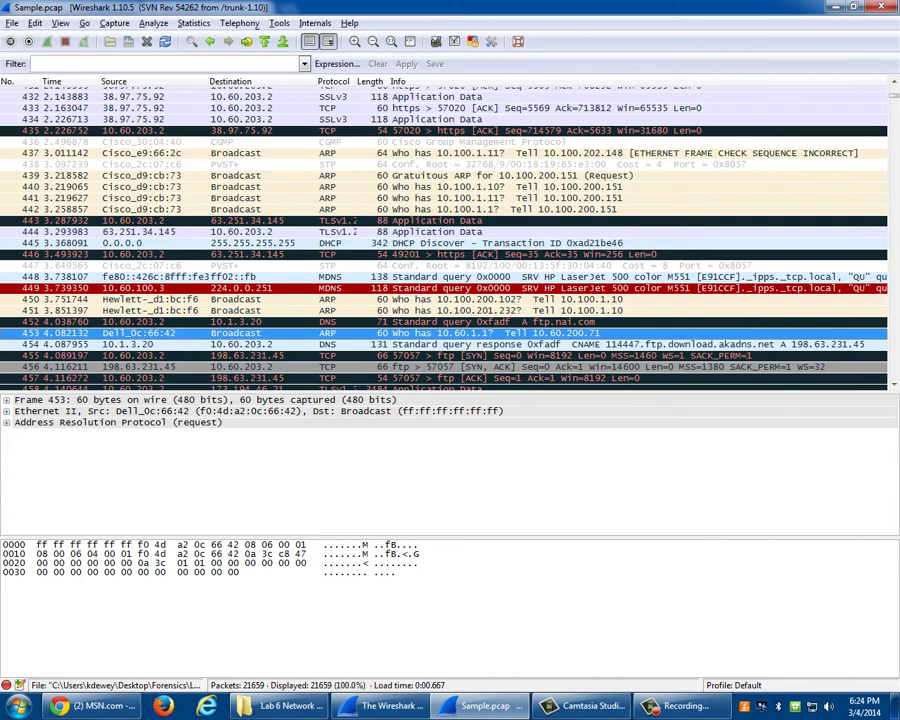
- Open Edit > Find Packet and set the search type to String
click(60, 23)
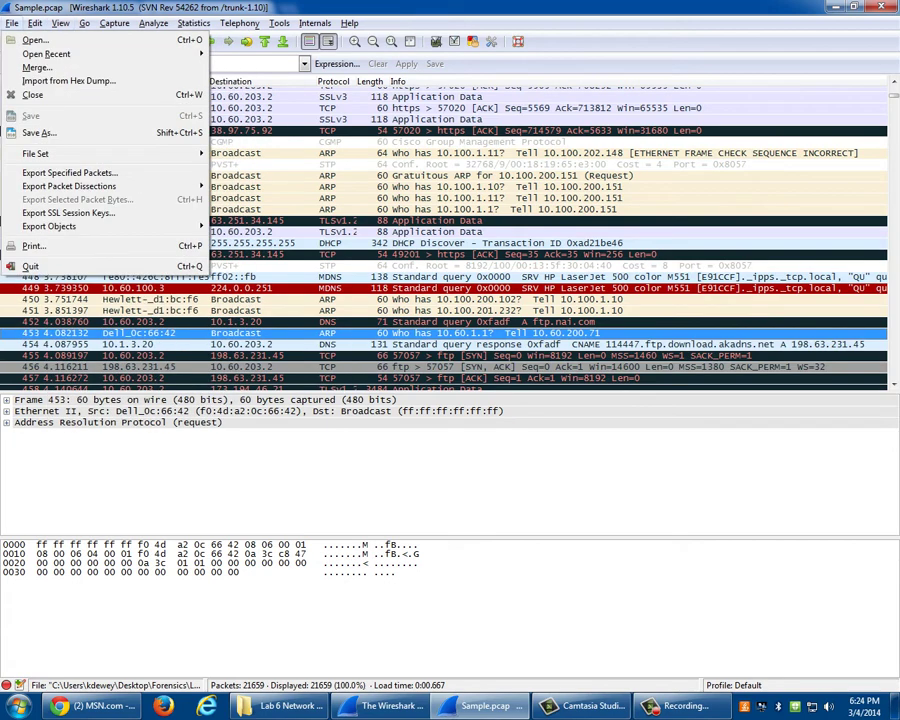
mouse_move(34, 23)
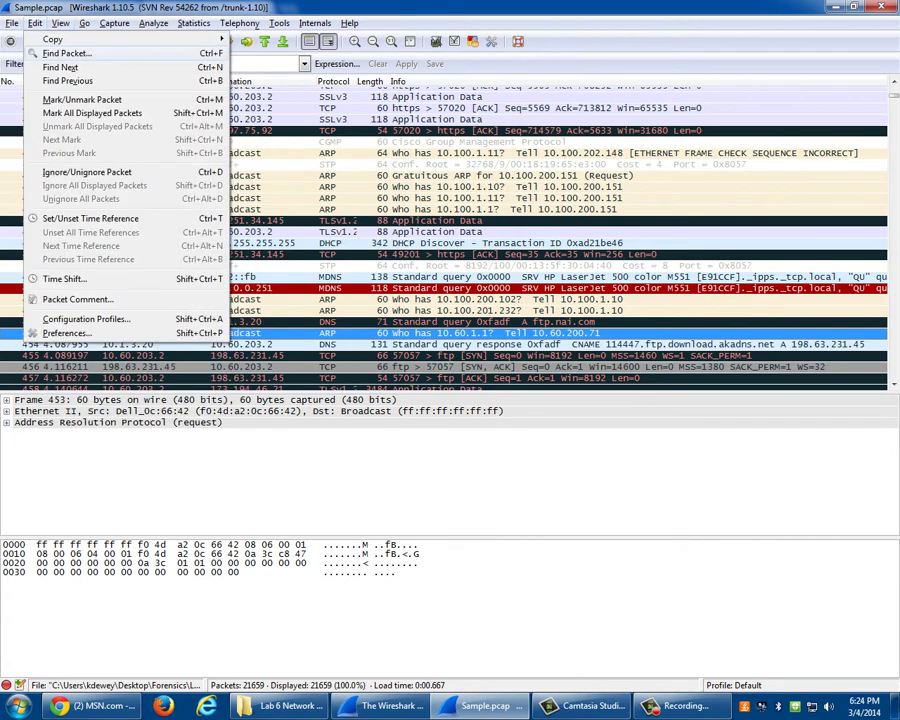
click(66, 53)
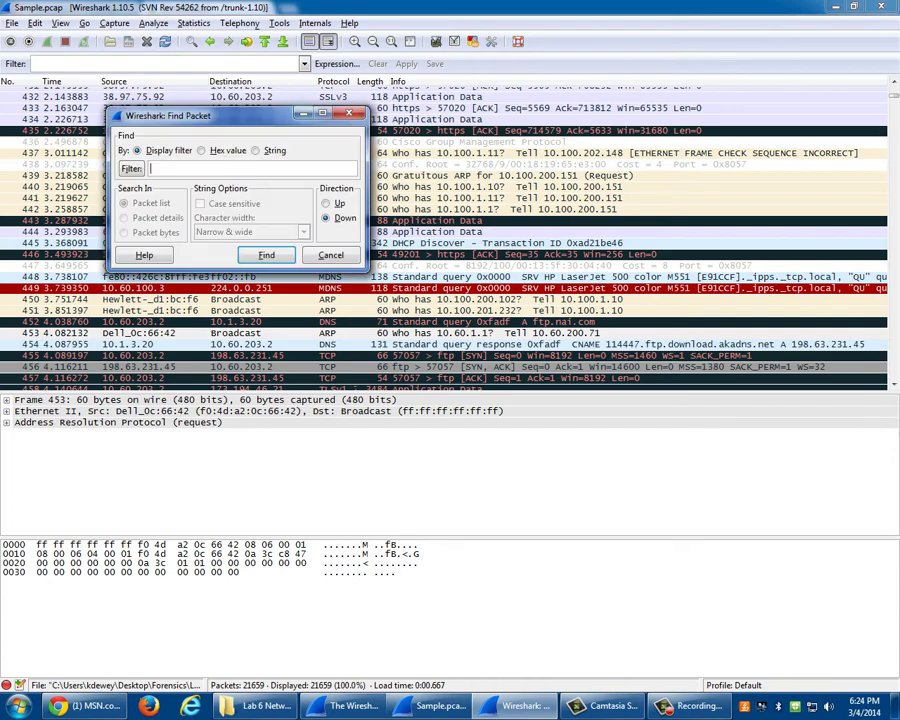
click(396, 145)
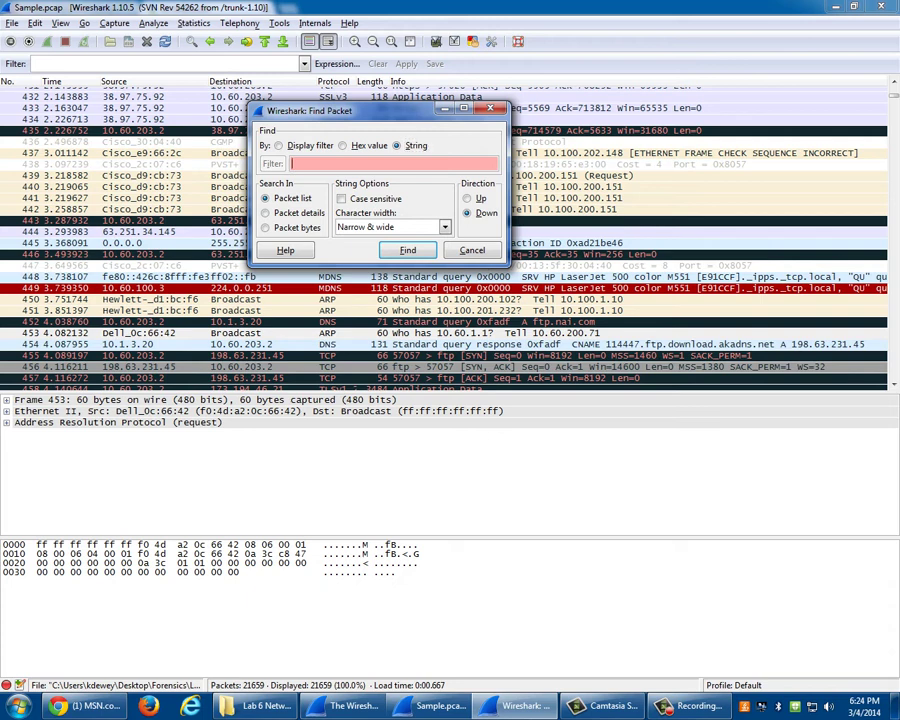
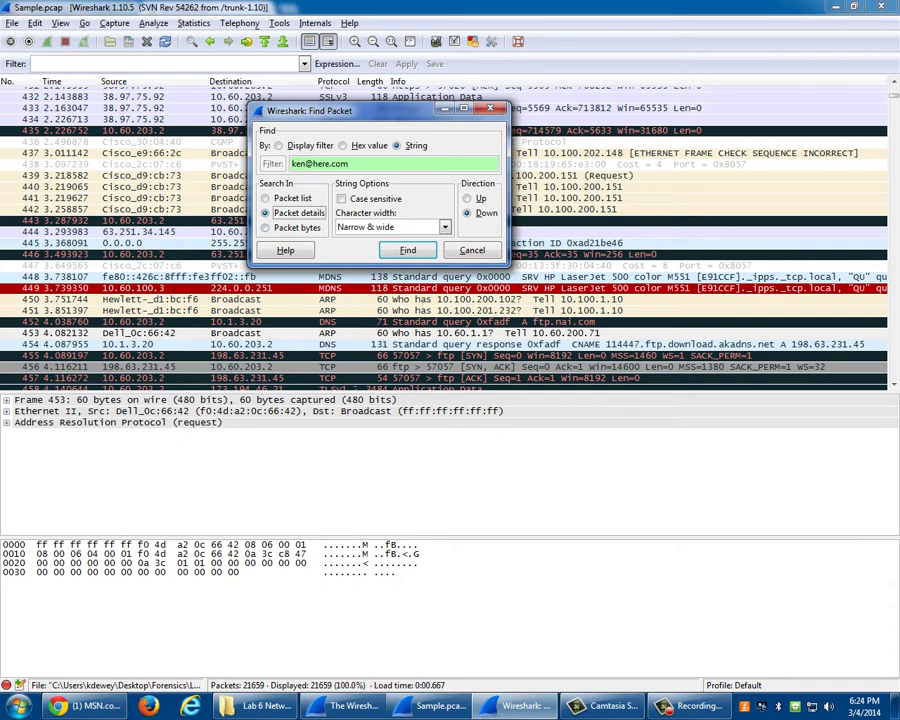
- Search packet details for the login e-mail address and select FTP PASS frame 1225
click(266, 212)
key(Return)
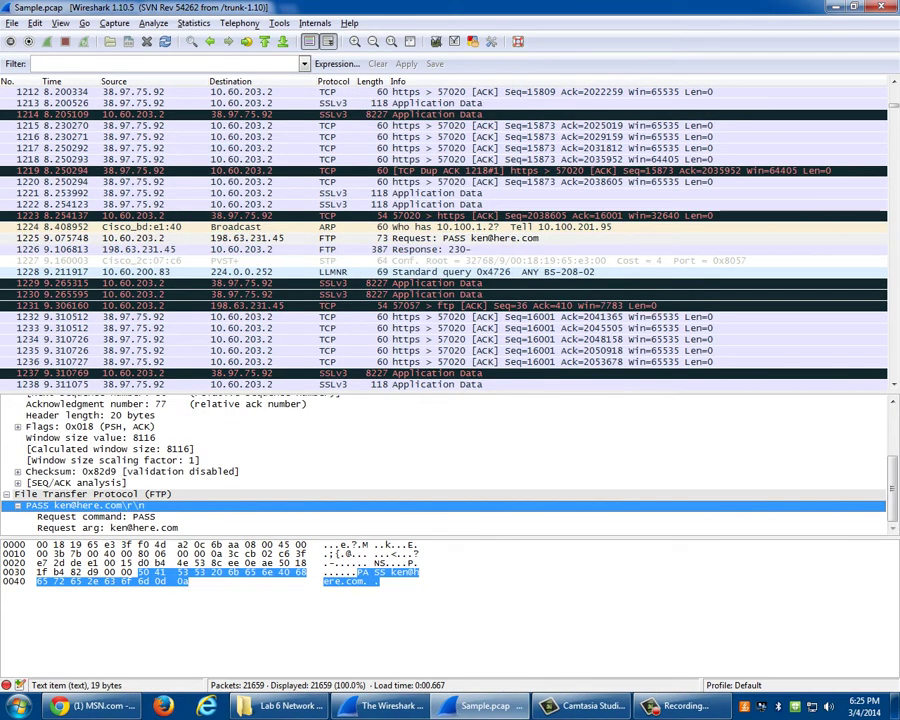
scroll(450, 465, up, 3)
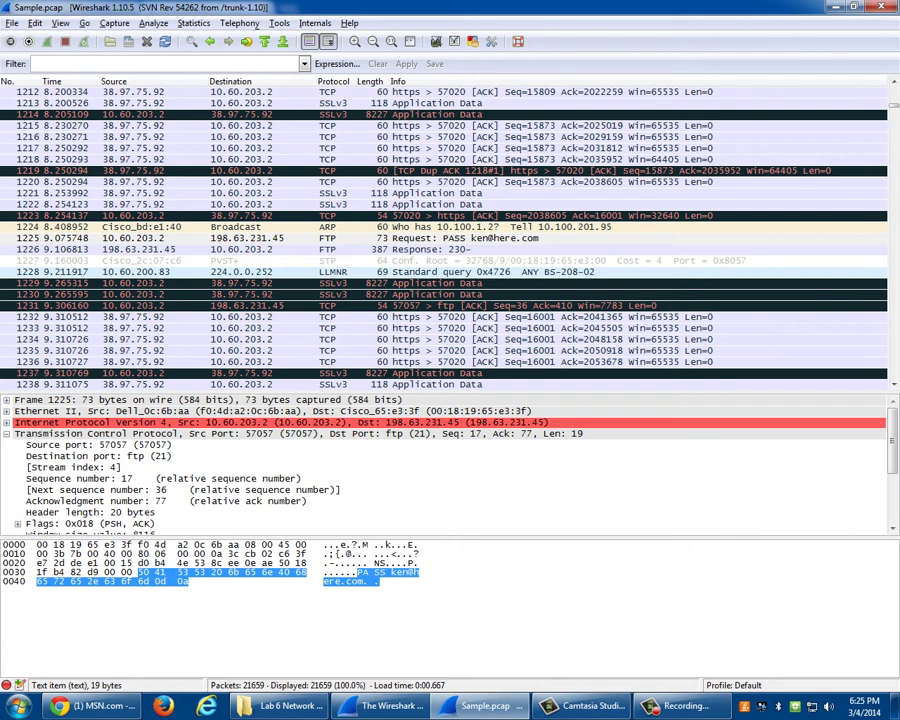
click(300, 238)
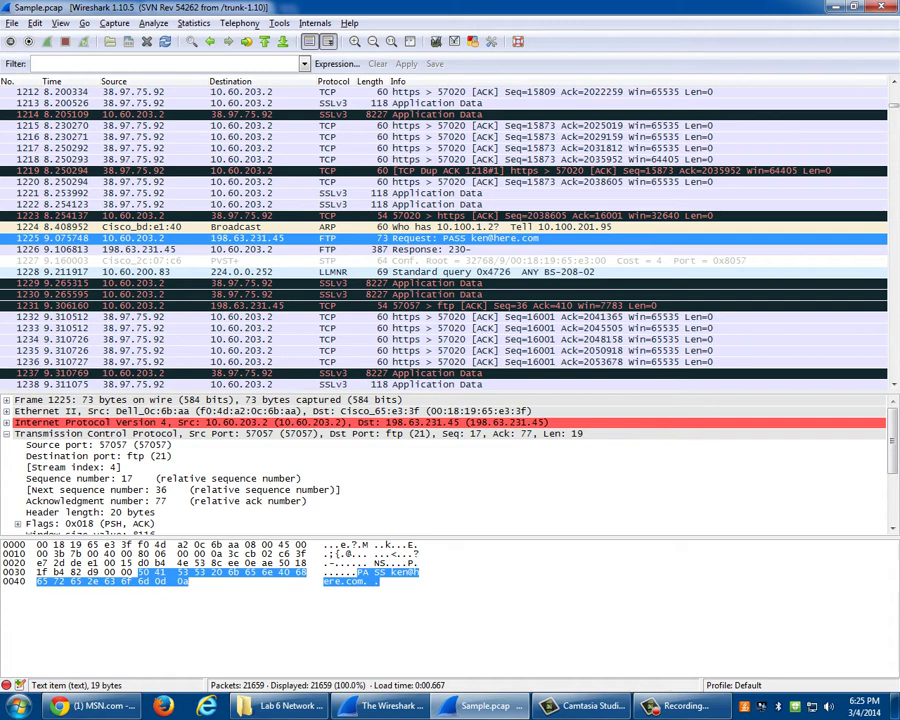
- Open Find Packet through the keyboard menus and search for the string pass
key(alt+v)
key(Left)
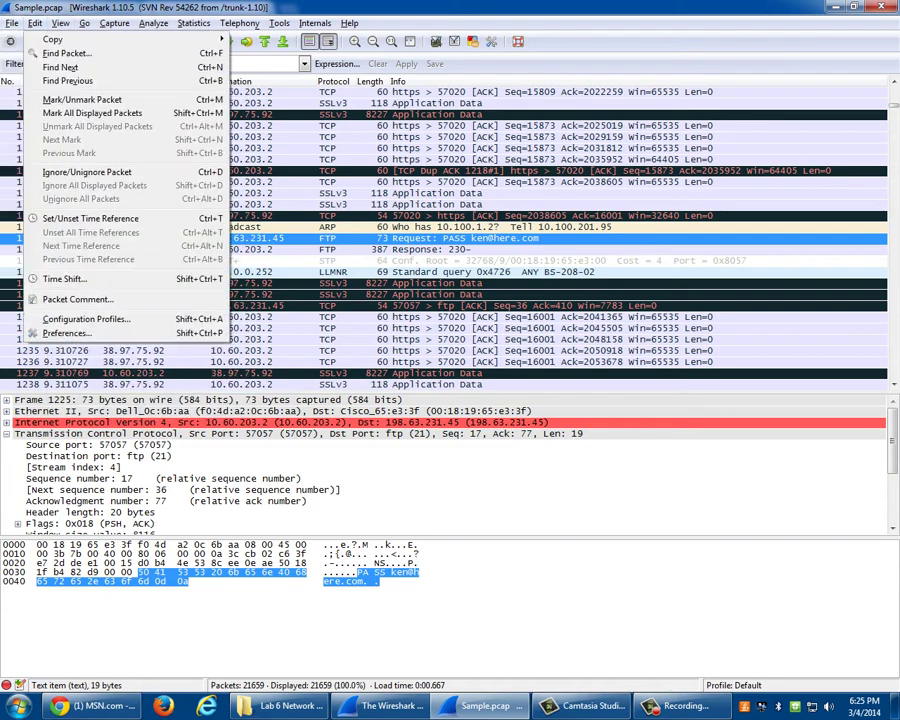
key(Left)
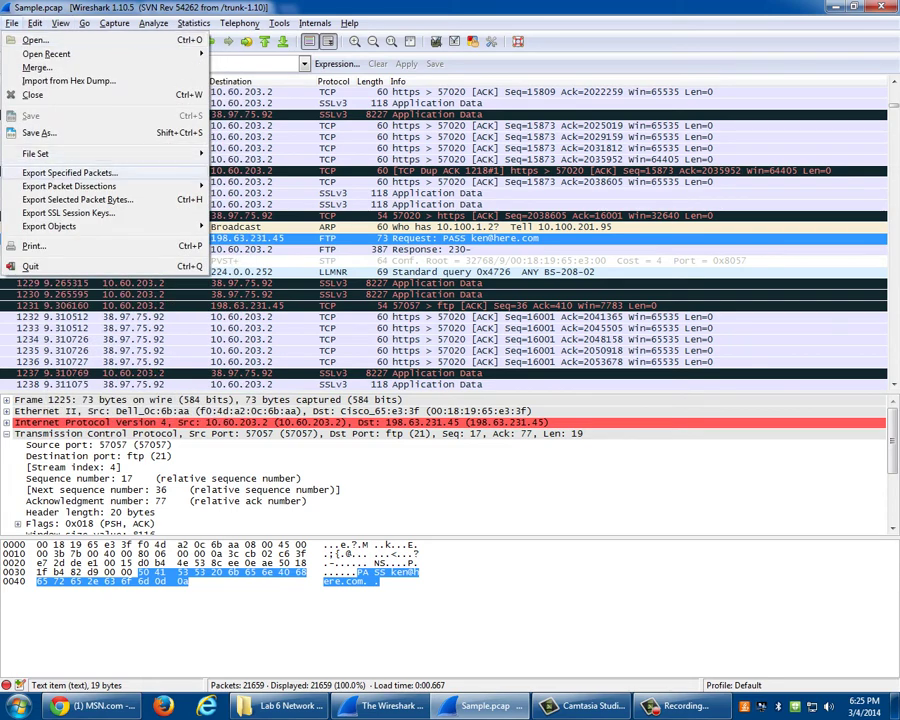
key(Right)
key(Right)
key(Down)
key(Down)
key(Down)
key(Down)
key(Down)
key(Down)
key(Down)
key(Down)
key(Down)
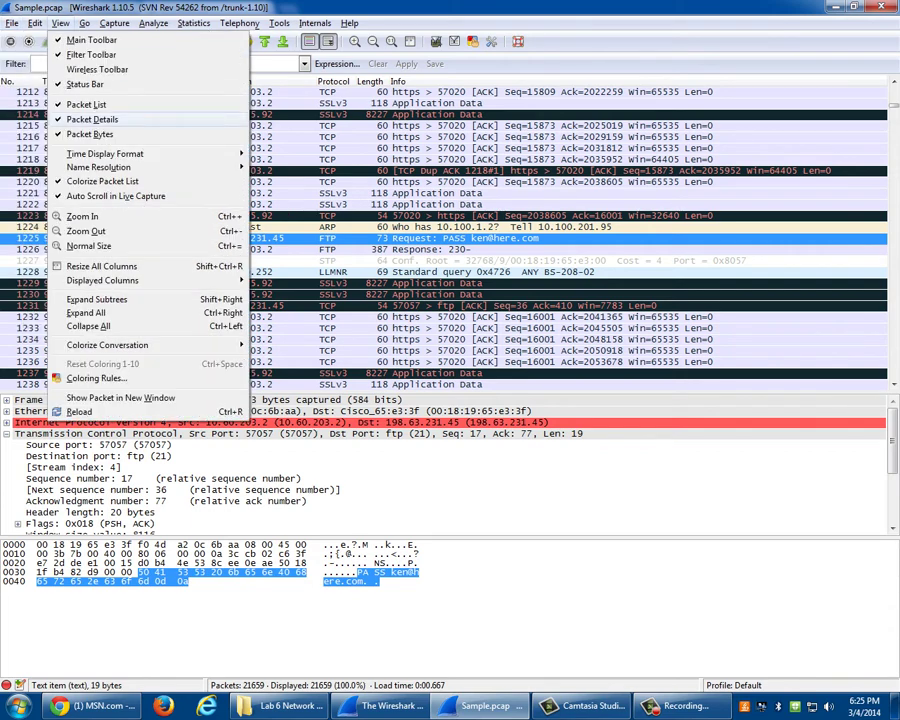
key(Right)
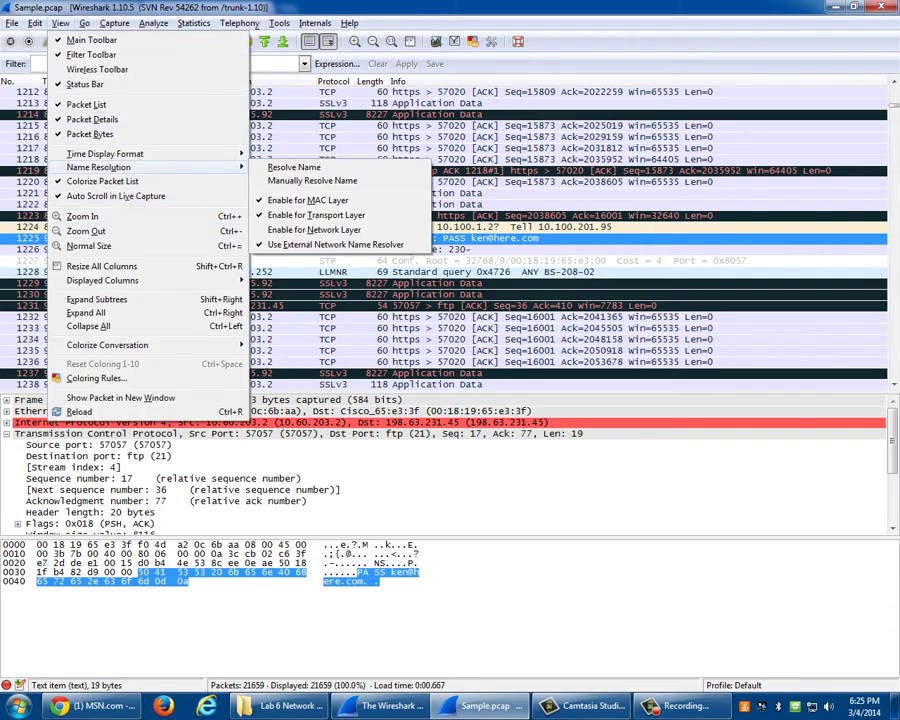
key(Left)
key(Left)
key(Left)
key(Right)
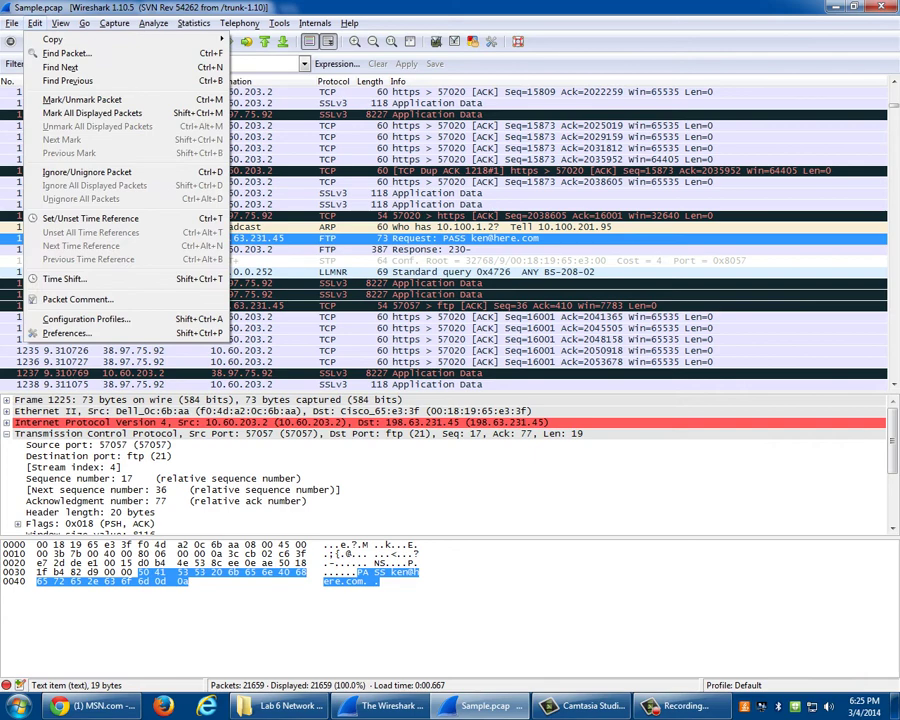
key(Down)
key(Up)
key(Return)
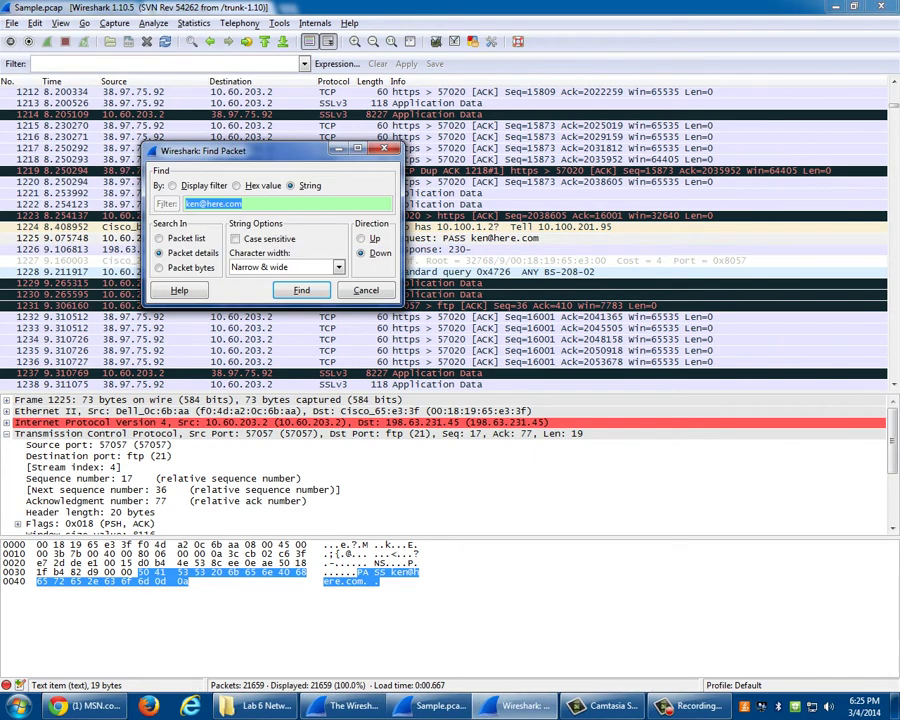
text(pass)
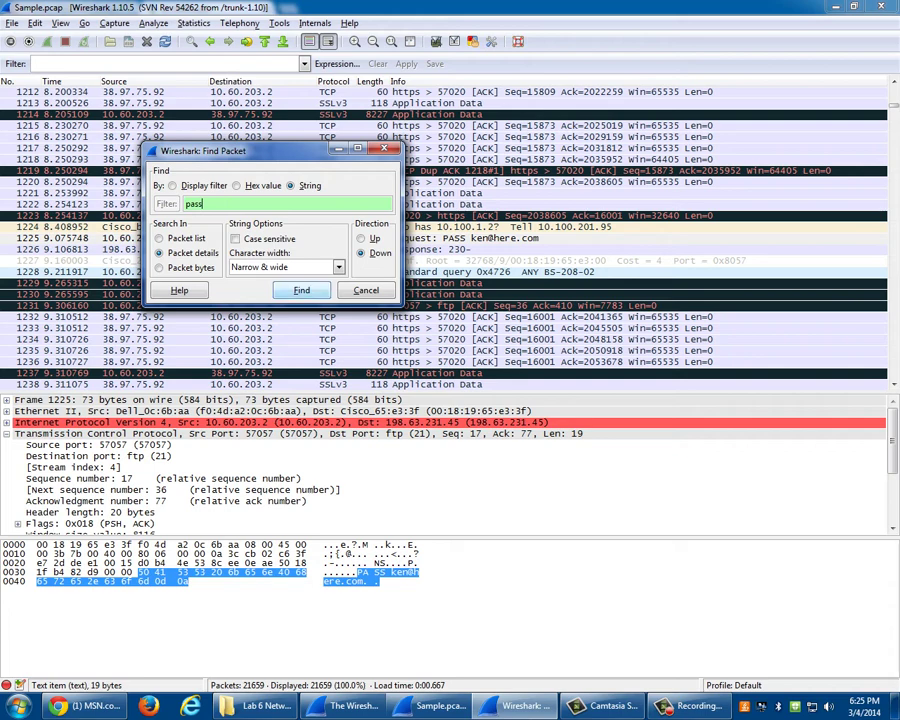
key(Return)
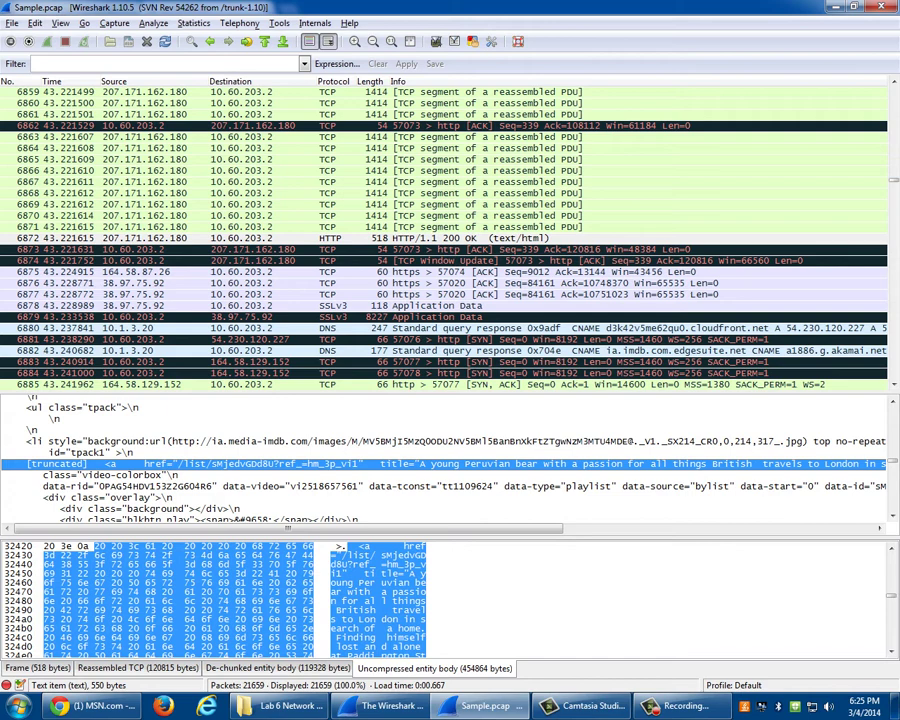
- Repeat the pass search to reach frame 6867, part of reassembled HTTP frame 6872
key(alt+e)
key(f)
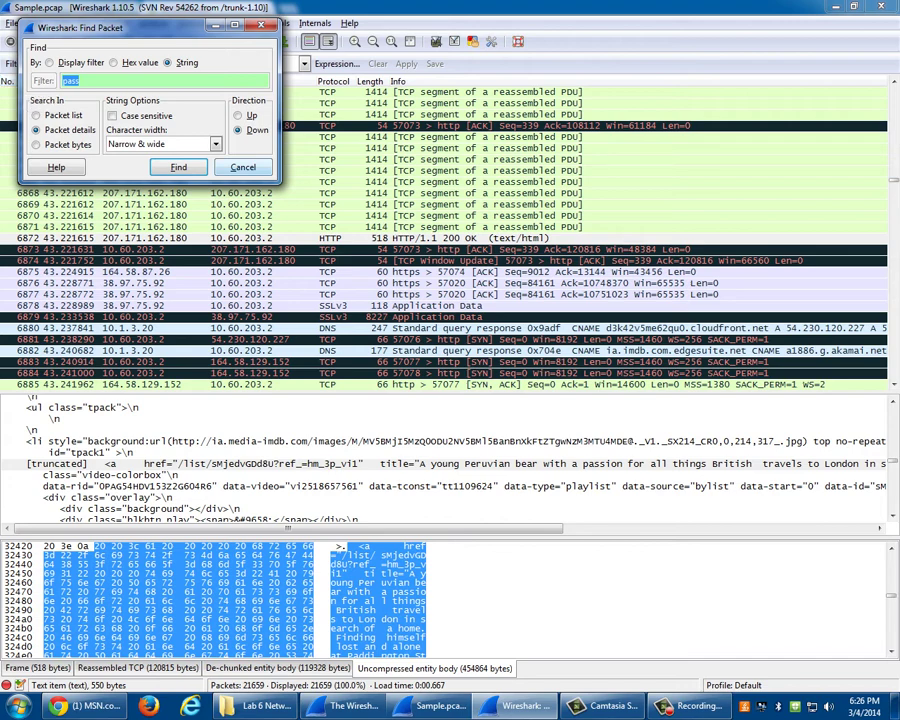
key(Return)
scroll(445, 237, up, 11)
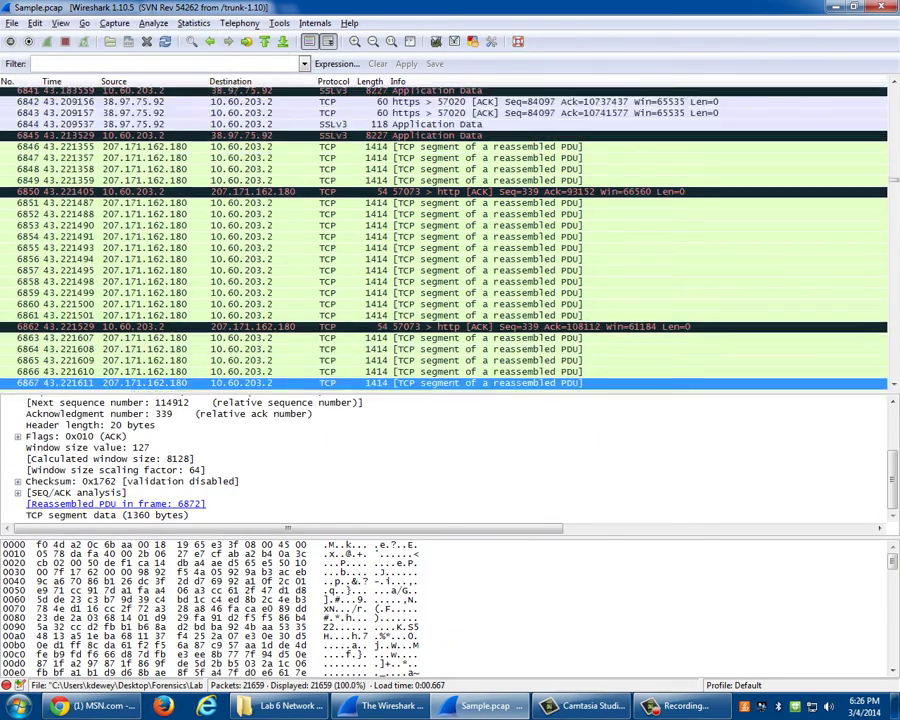
key(ctrl+Home)
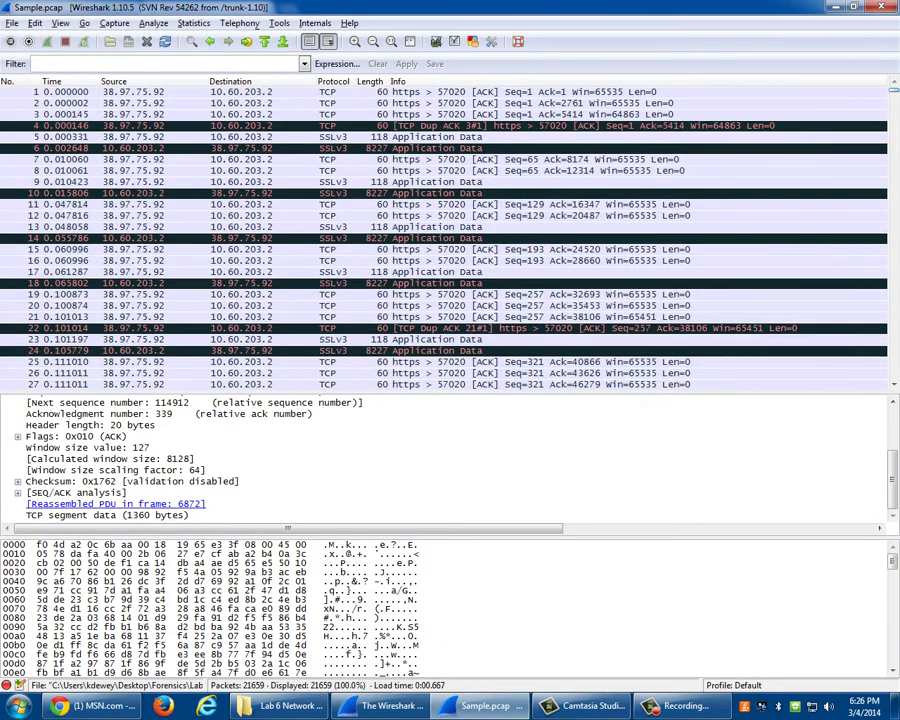
scroll(445, 237, down, 20)
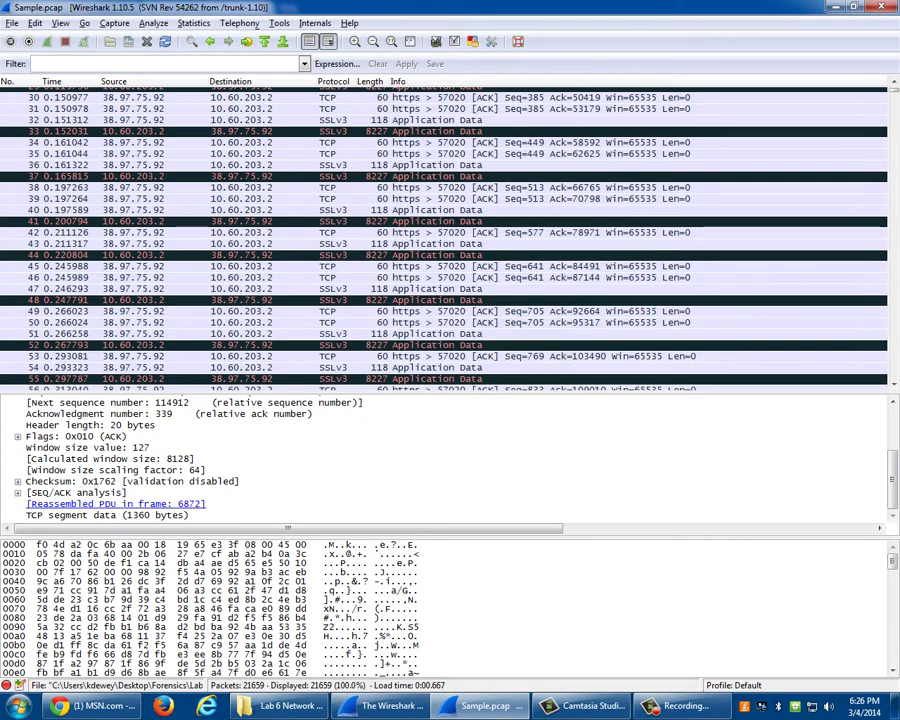
scroll(445, 237, down, 20)
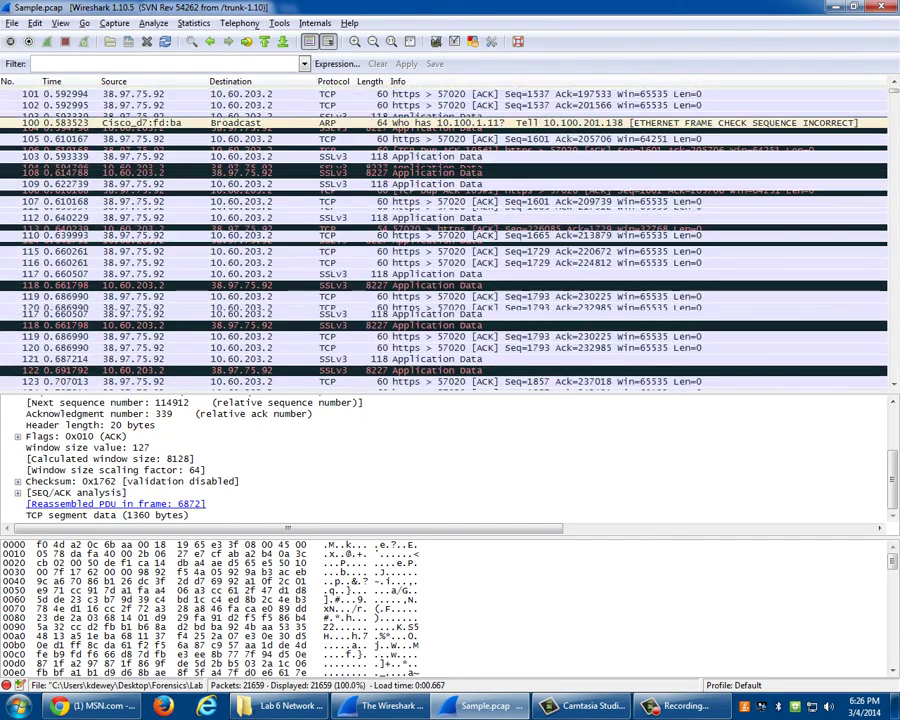
scroll(445, 237, down, 3)
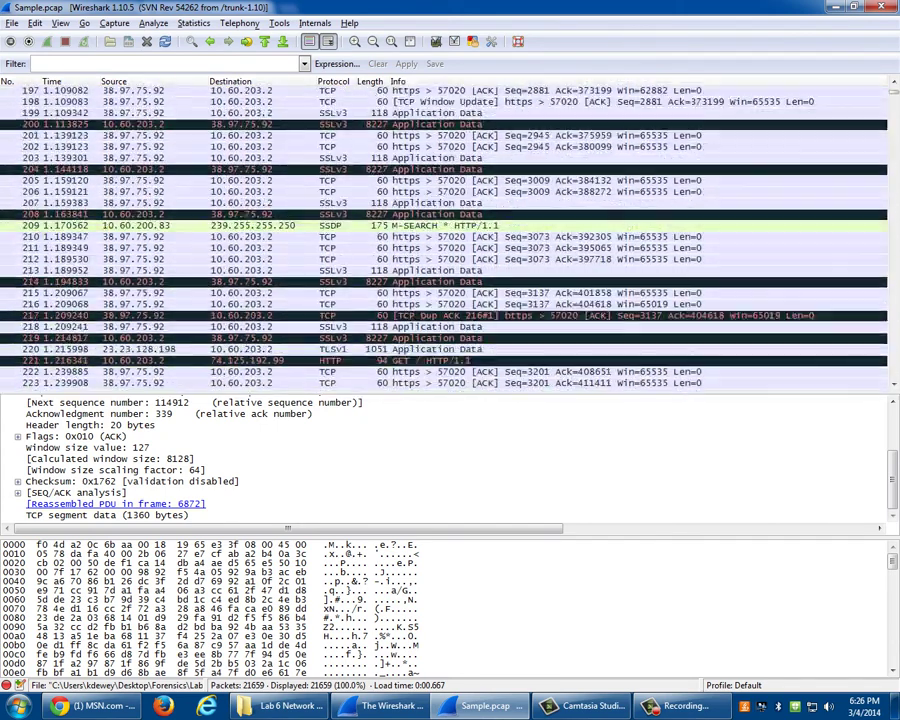
scroll(445, 237, down, 20)
drag(893, 104, 893, 188)
click(300, 116)
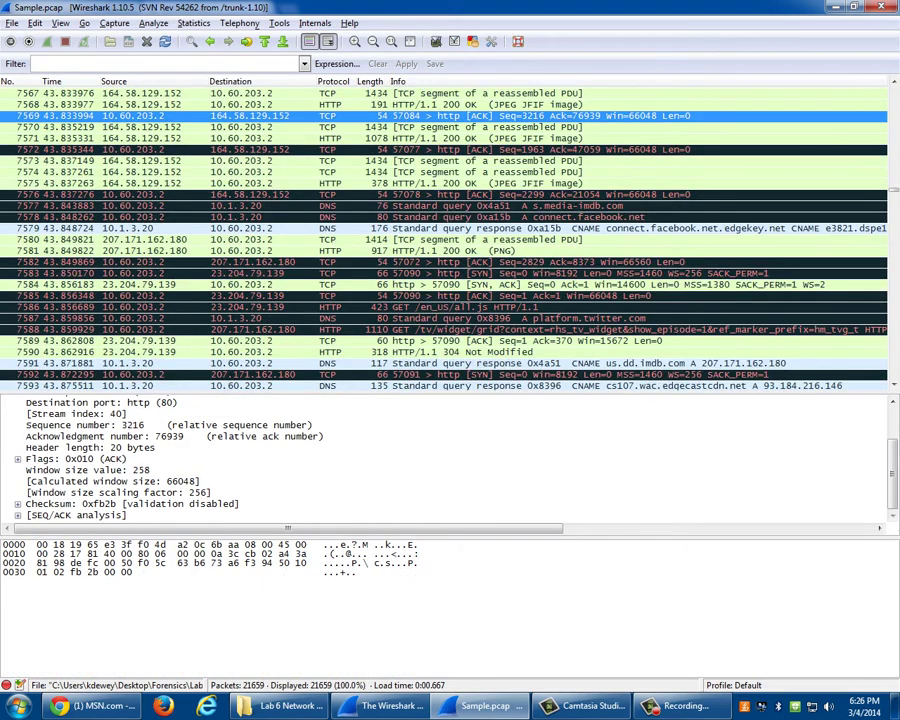
click(300, 194)
scroll(445, 238, down, 13)
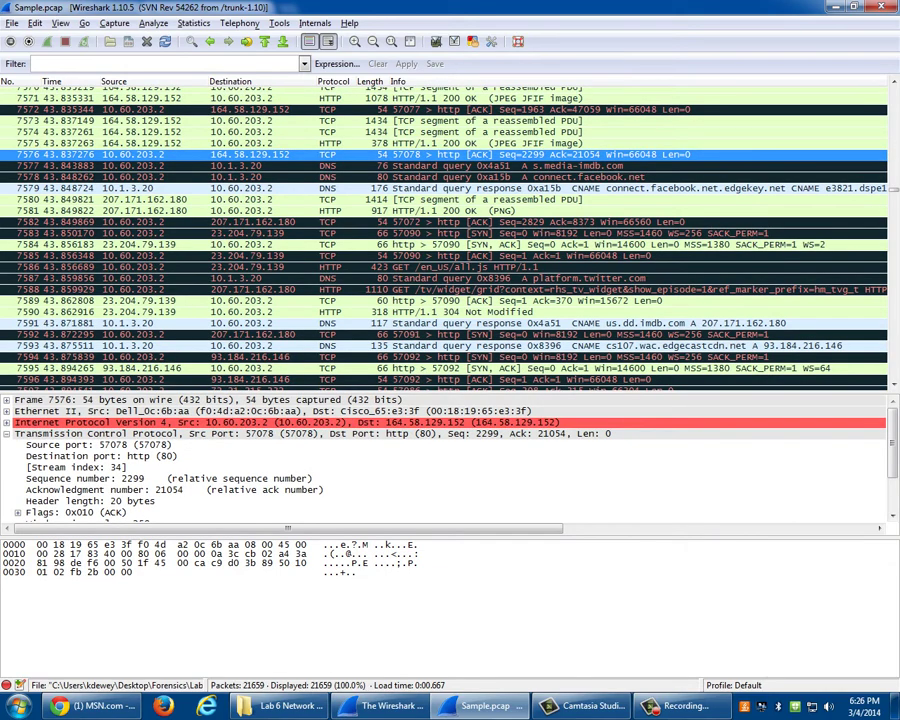
scroll(445, 238, down, 12)
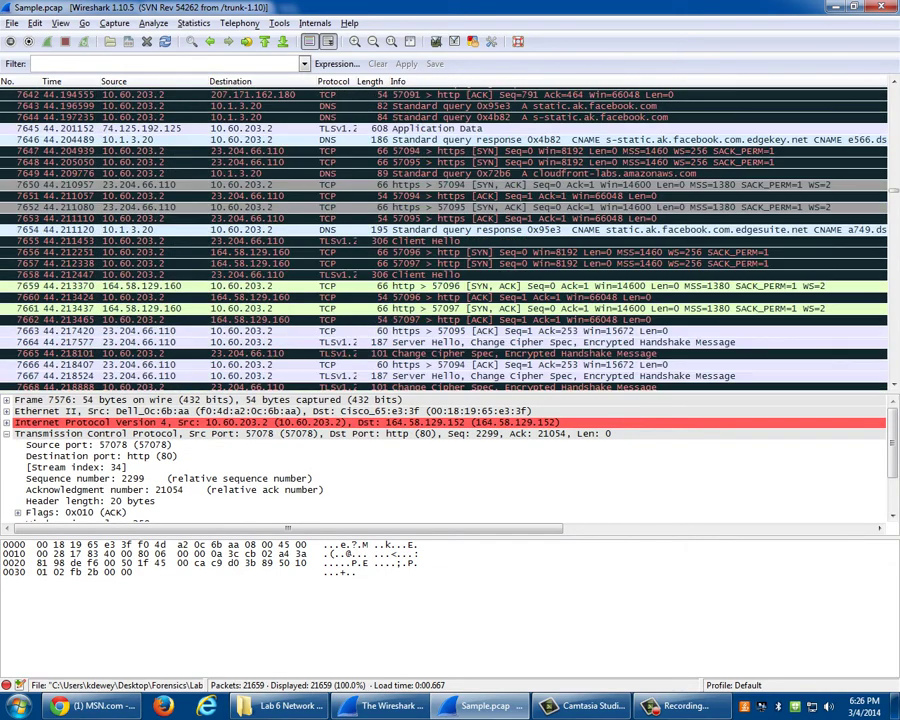
scroll(445, 238, up, 1)
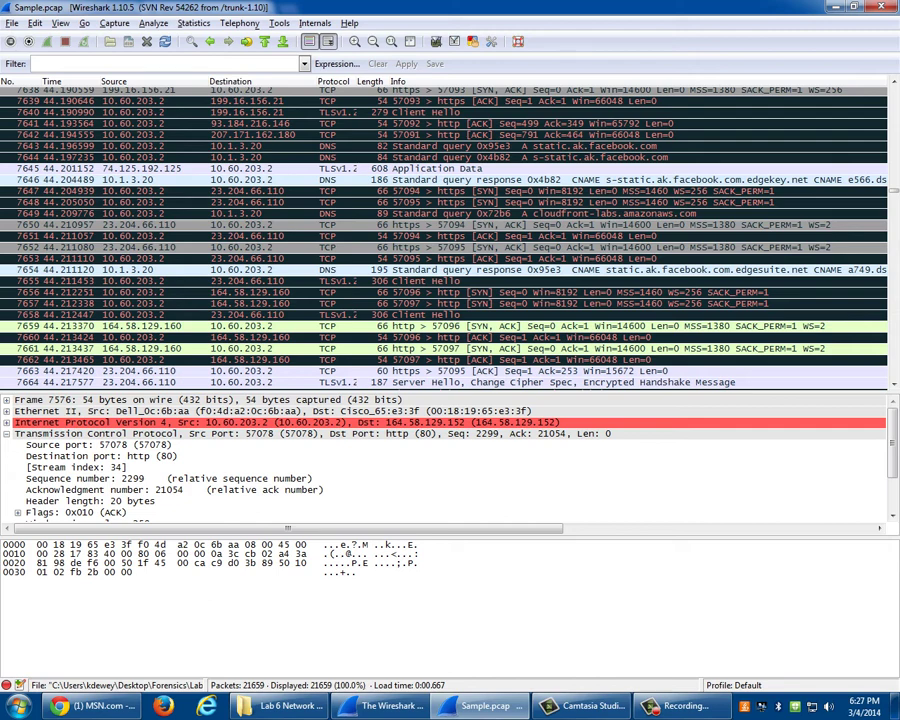
click(300, 314)
right_click(415, 327)
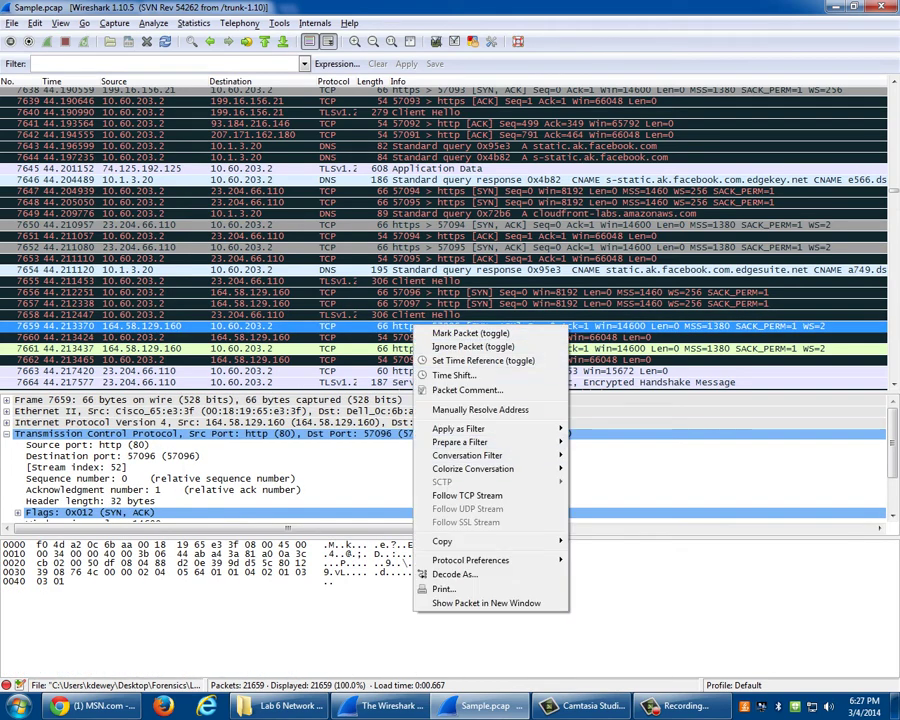
click(467, 495)
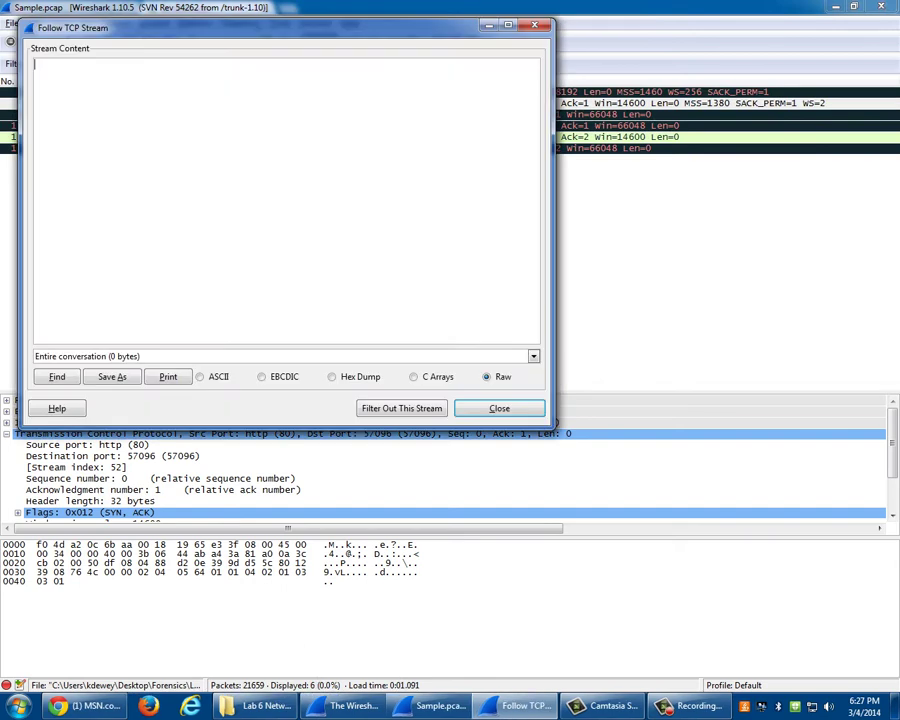
key(Escape)
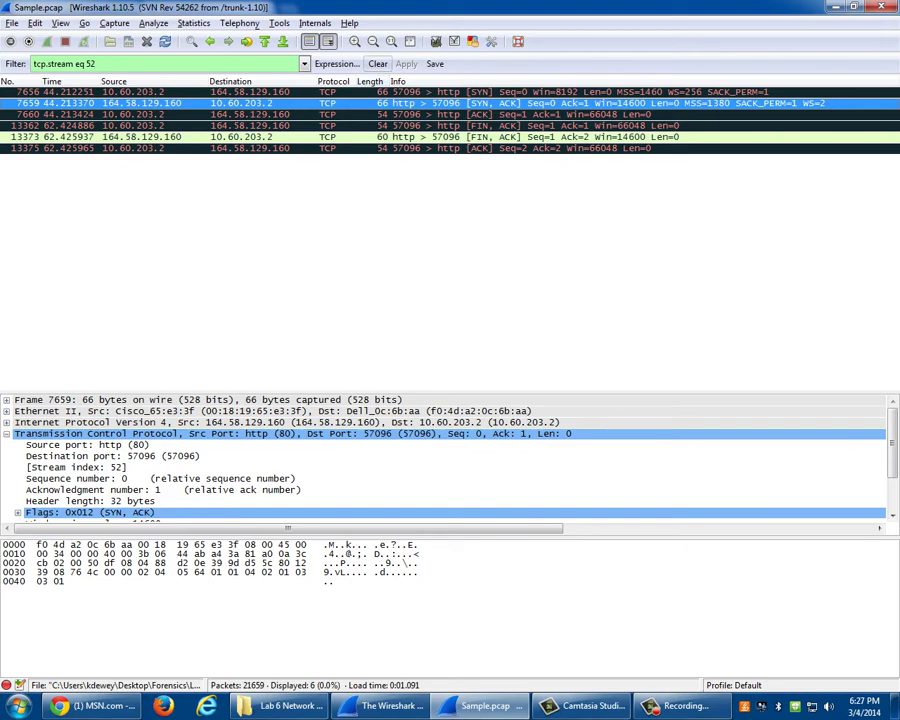
click(378, 64)
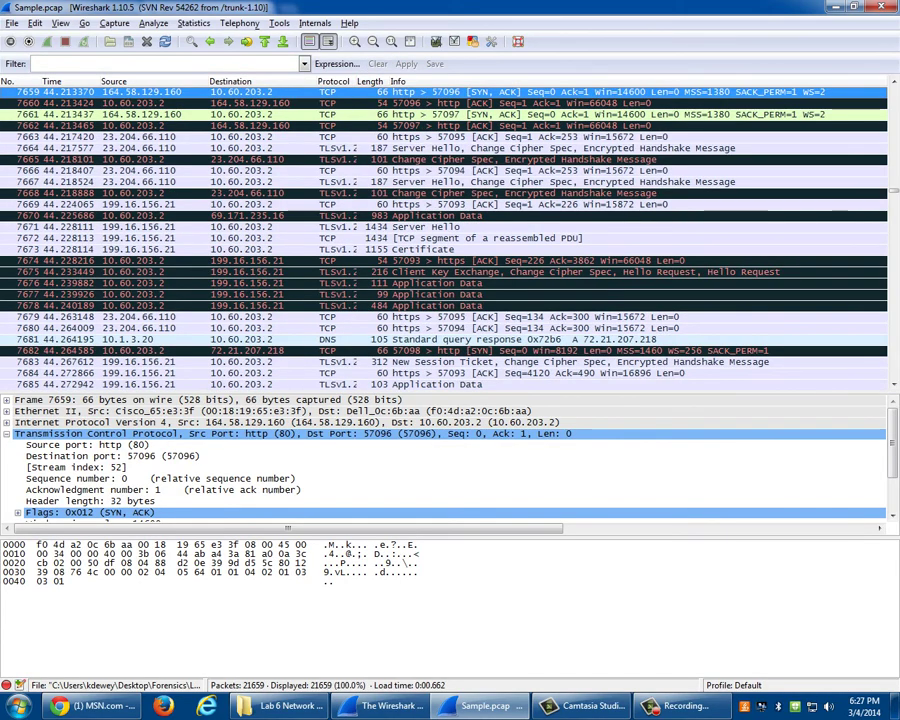
- Follow the TCP stream of packet 16096 and scroll through its HTTP conversation
scroll(450, 238, down, 20)
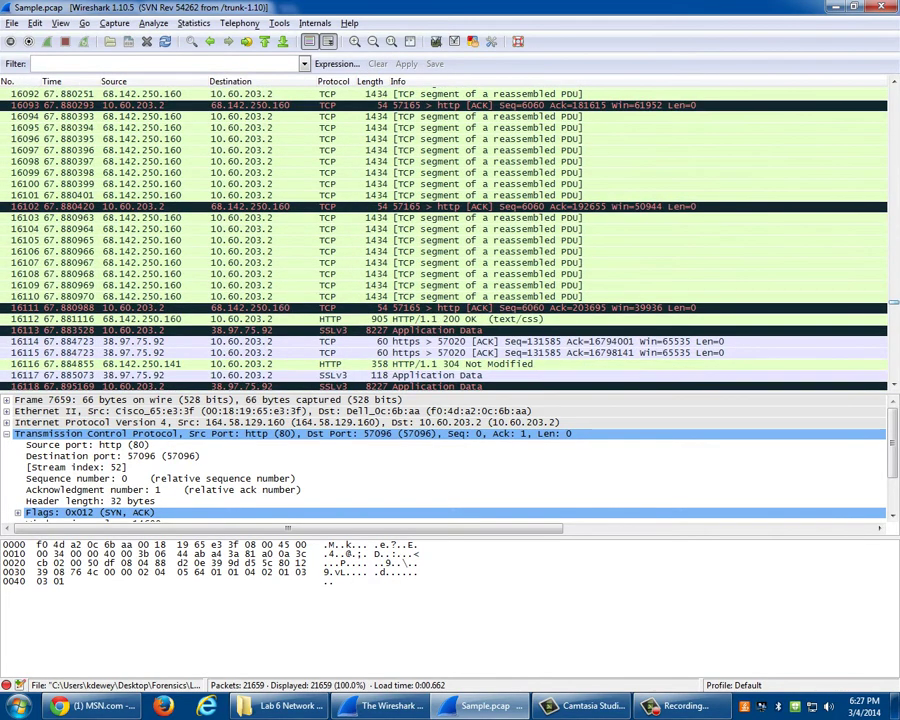
click(258, 139)
right_click(258, 139)
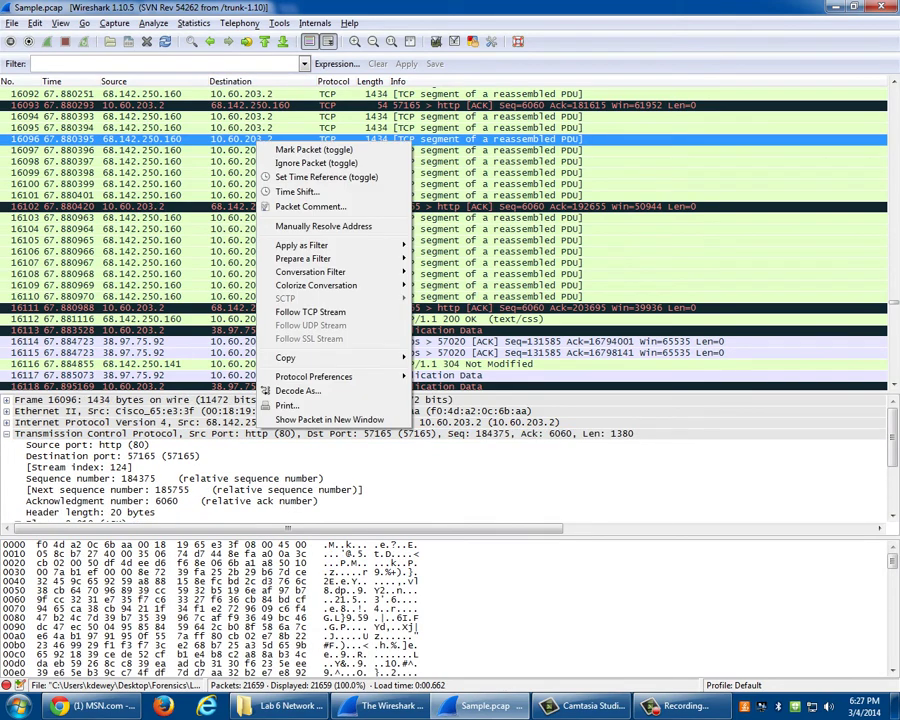
click(310, 312)
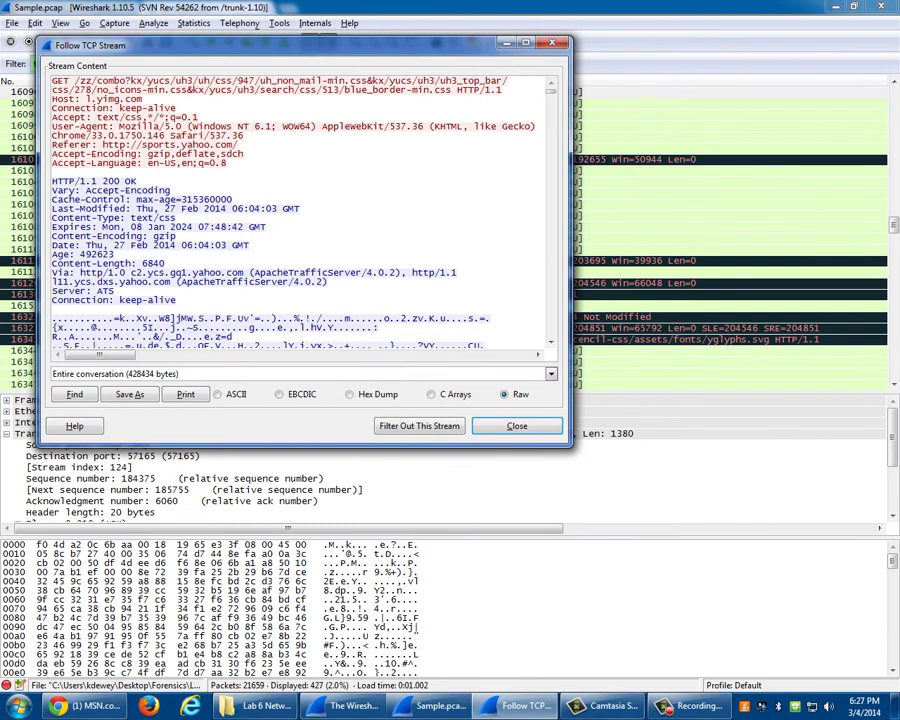
scroll(300, 210, down, 4)
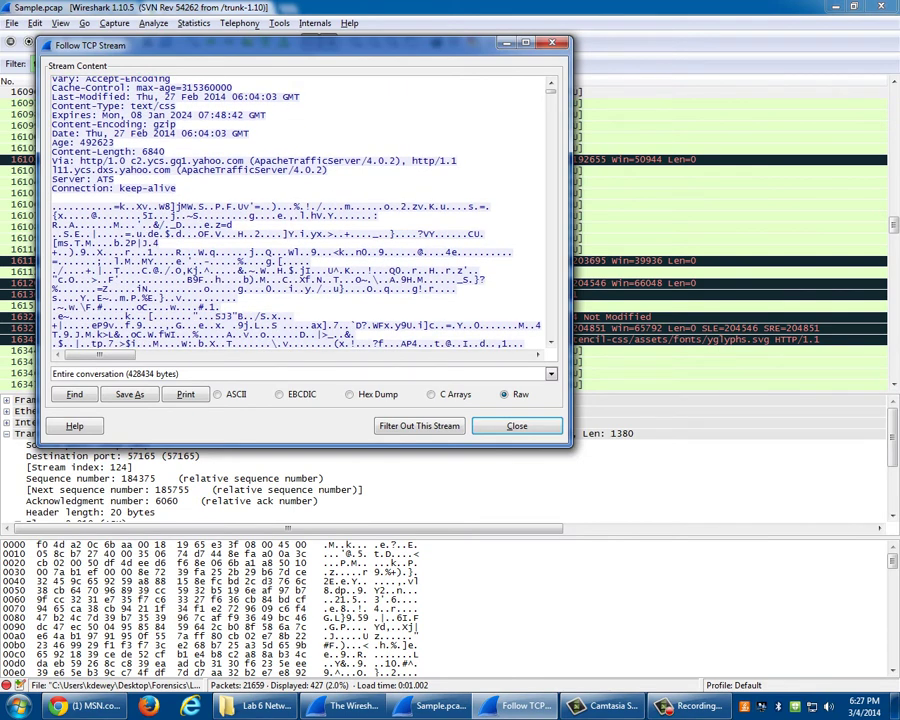
scroll(300, 210, up, 3)
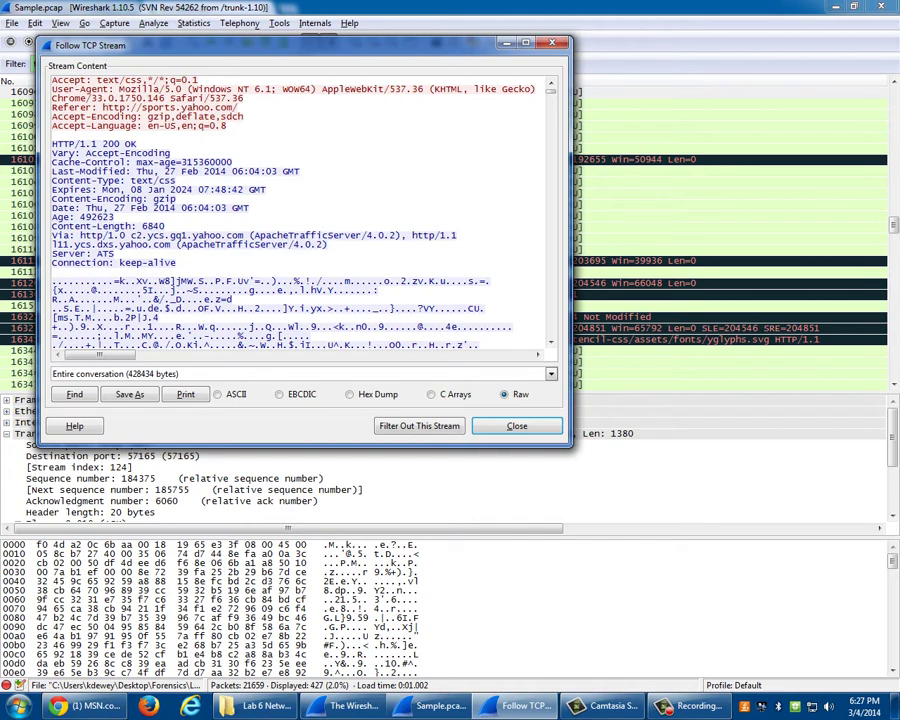
scroll(300, 210, down, 10)
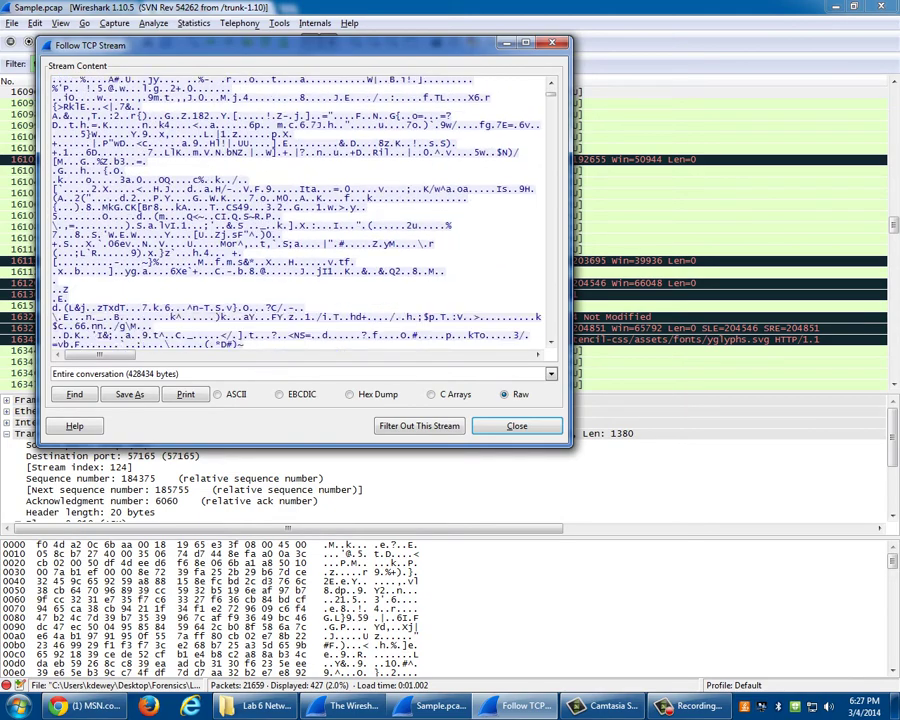
scroll(300, 210, down, 5)
scroll(300, 210, down, 8)
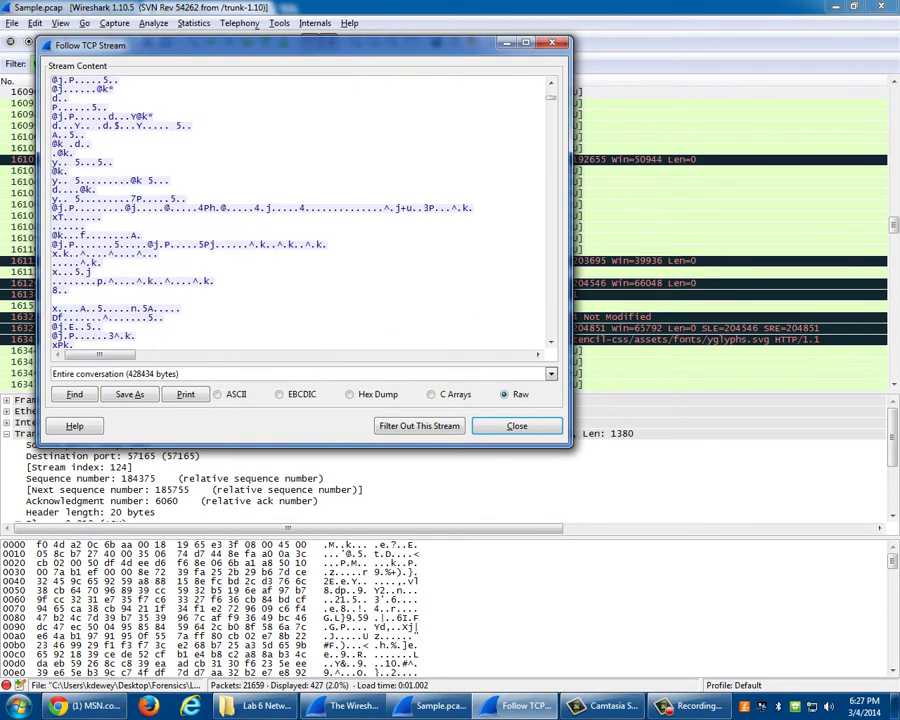
scroll(300, 210, down, 10)
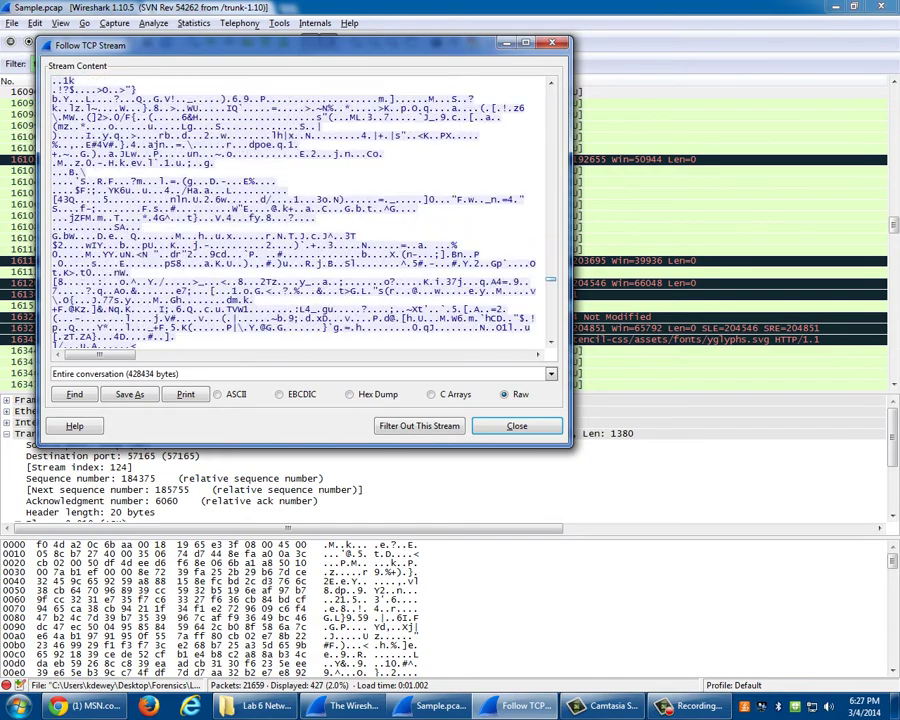
scroll(300, 210, down, 5)
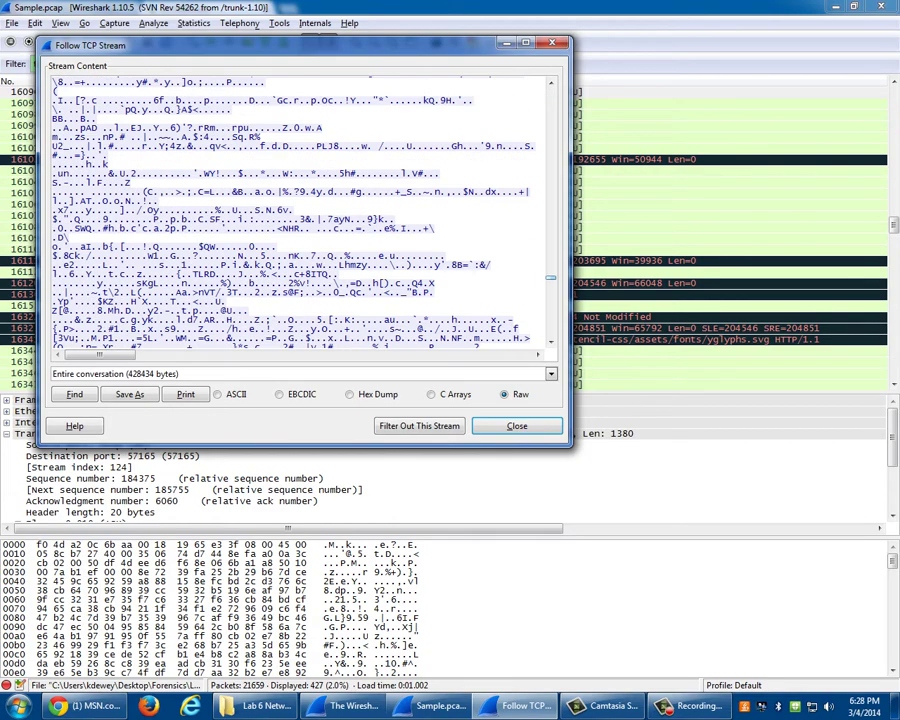
scroll(300, 210, down, 4)
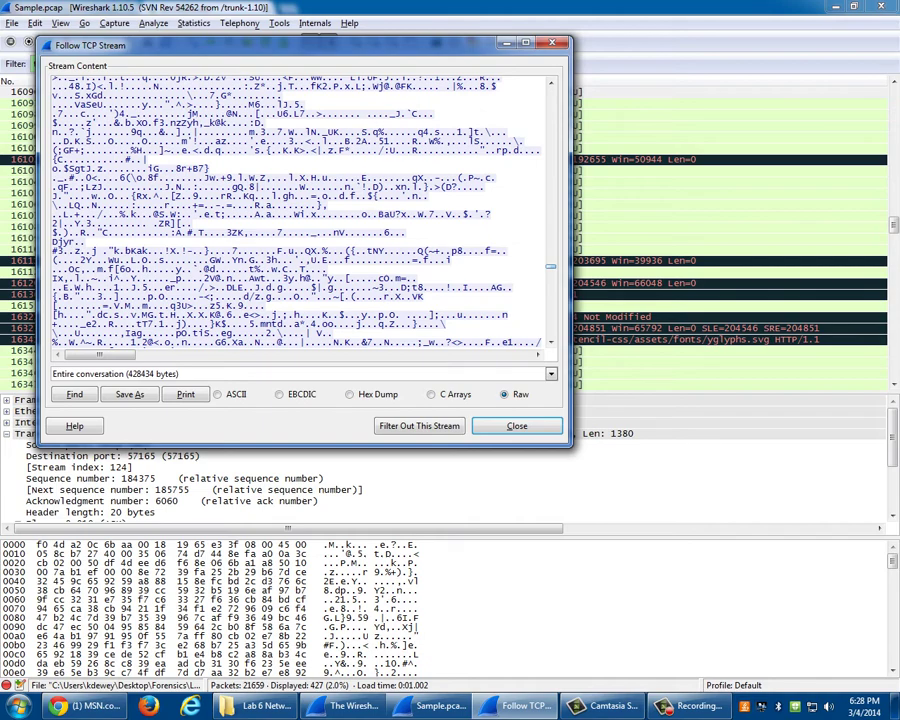
scroll(300, 210, down, 8)
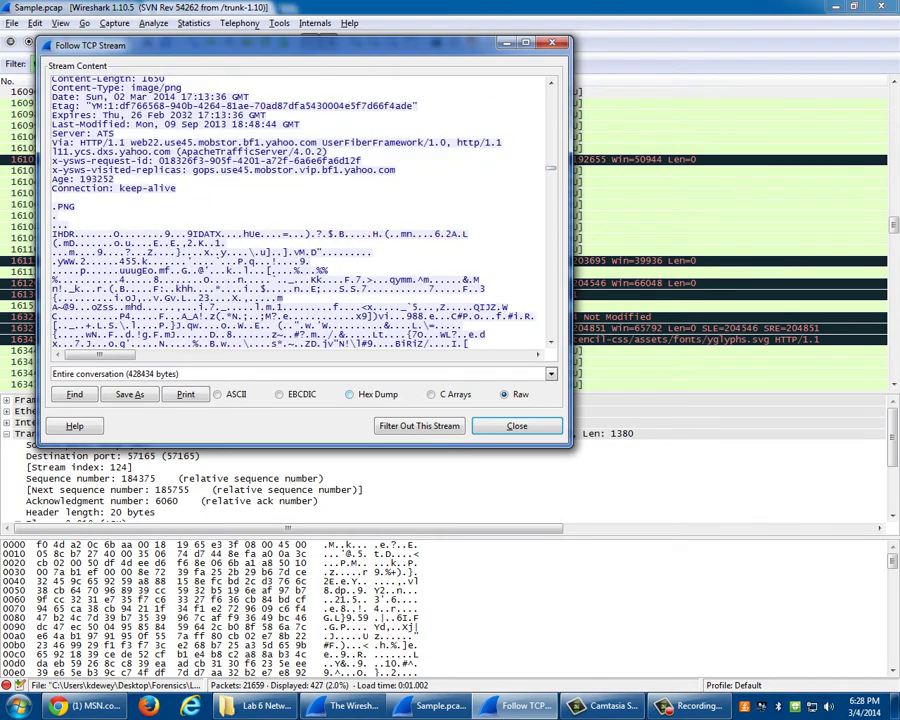
- View the 428,434-byte stream as hex dump, then raw, read further, and close it
click(365, 394)
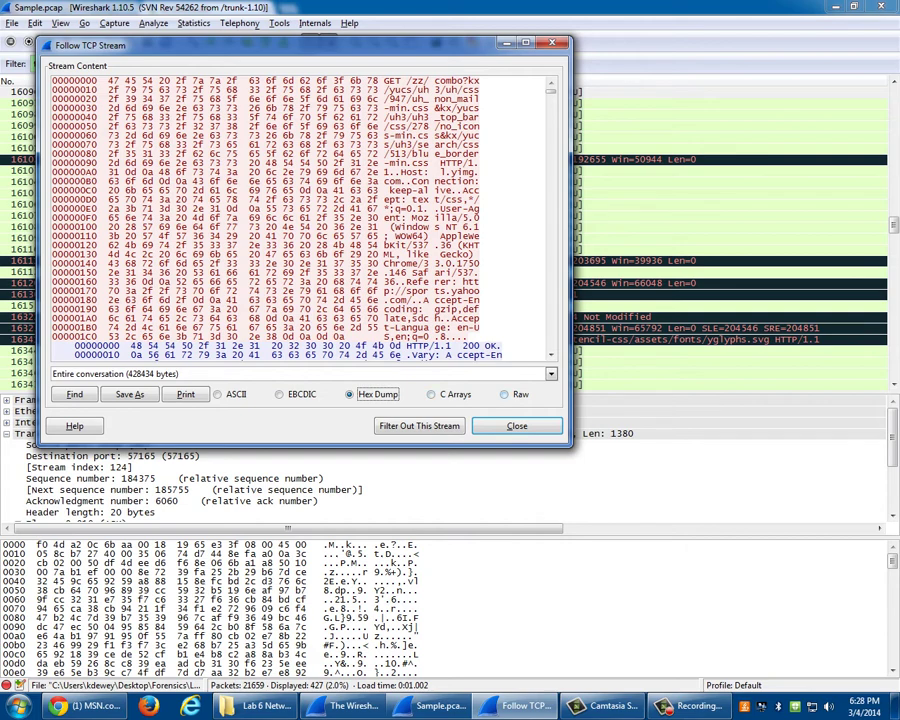
click(505, 394)
scroll(300, 210, down, 5)
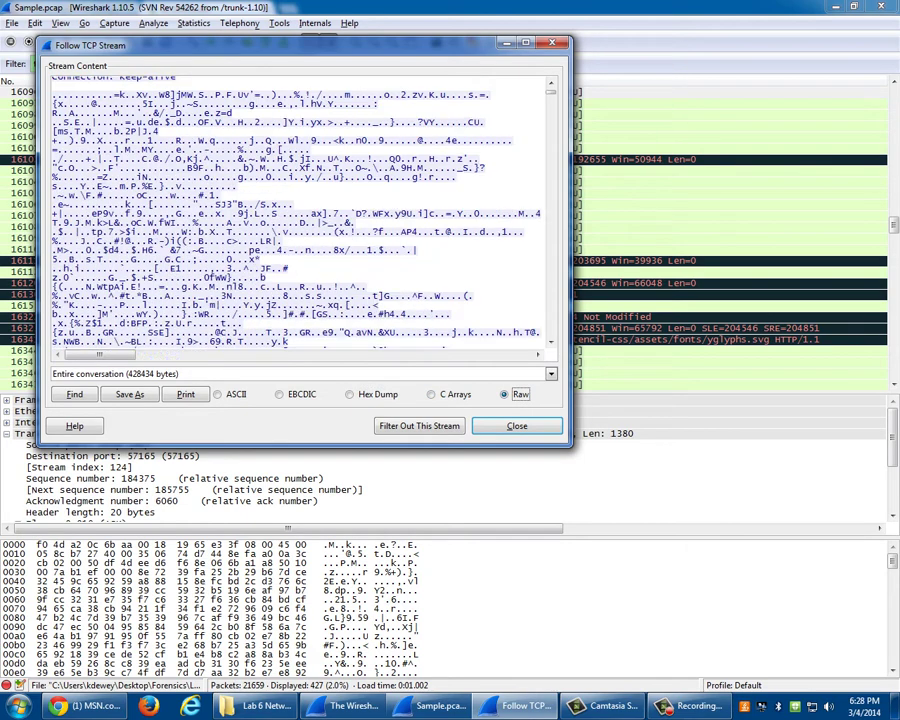
scroll(435, 322, down, 15)
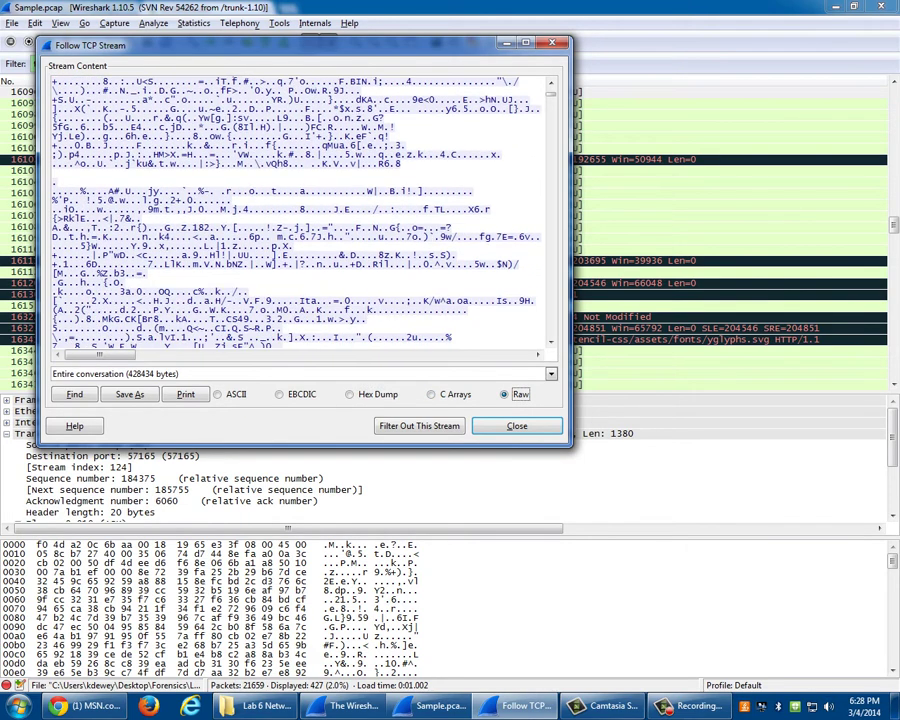
scroll(300, 210, down, 15)
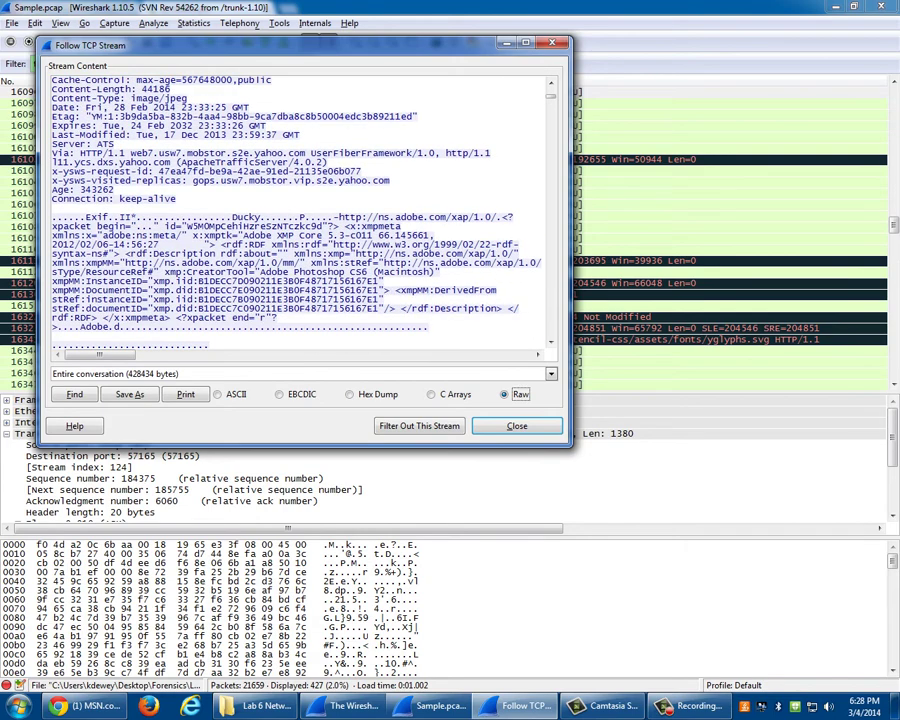
scroll(300, 210, down, 3)
scroll(300, 210, down, 10)
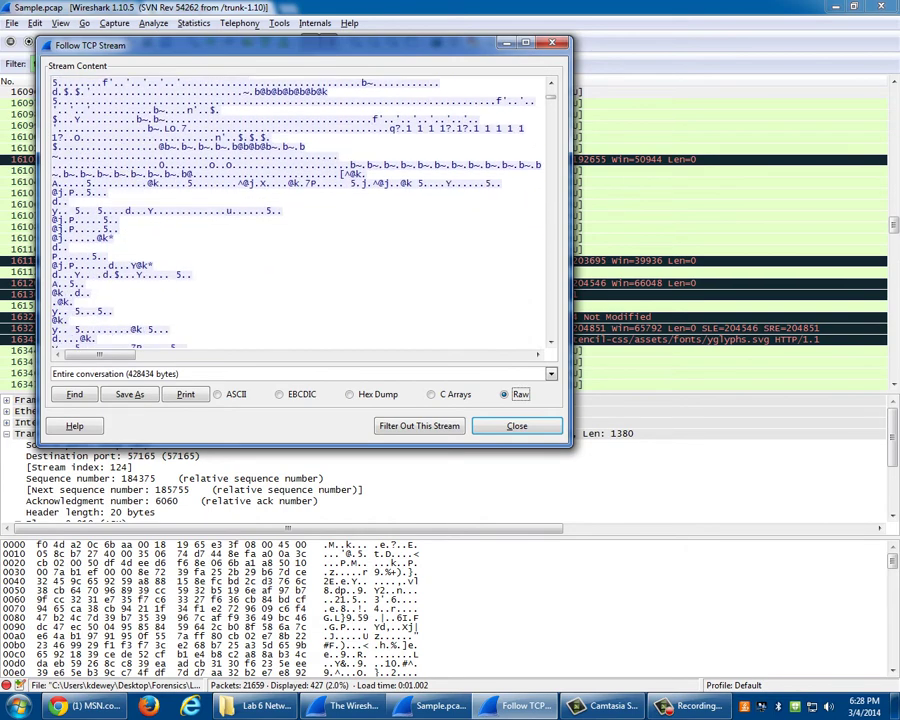
scroll(300, 210, down, 10)
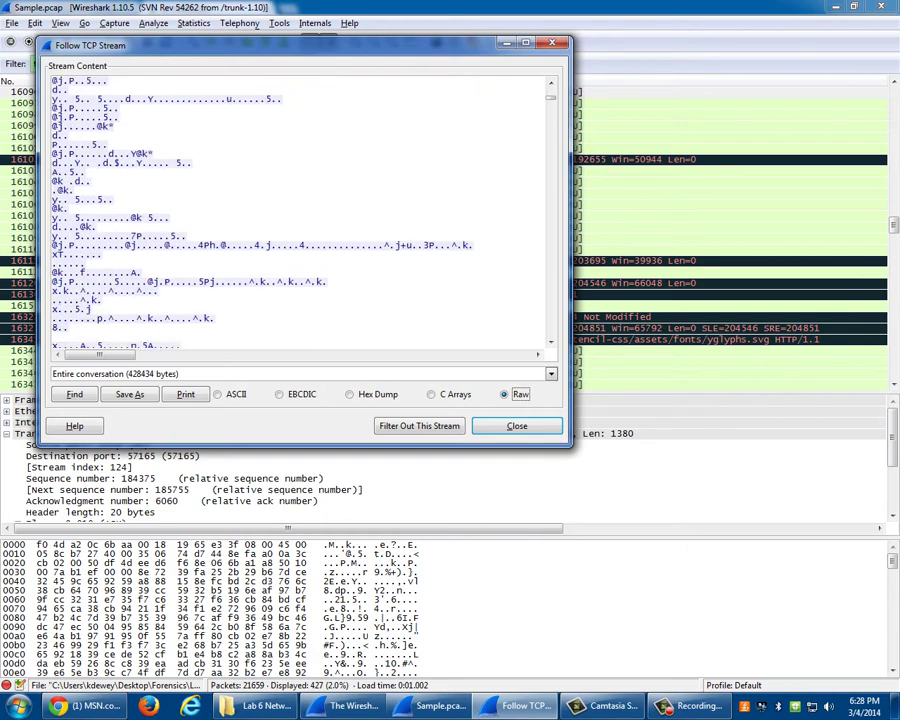
scroll(300, 210, down, 10)
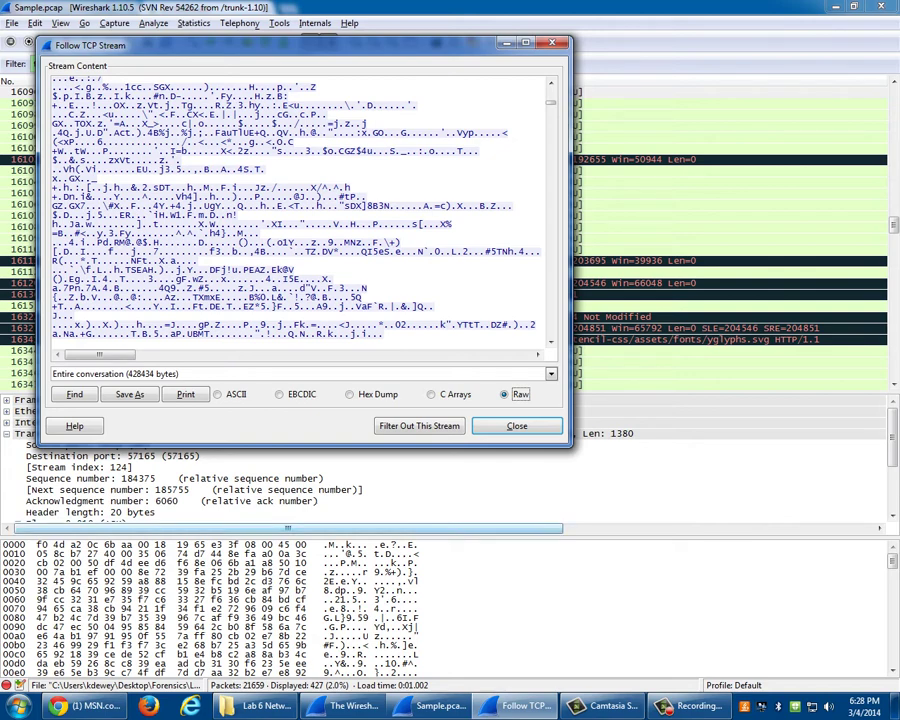
click(517, 426)
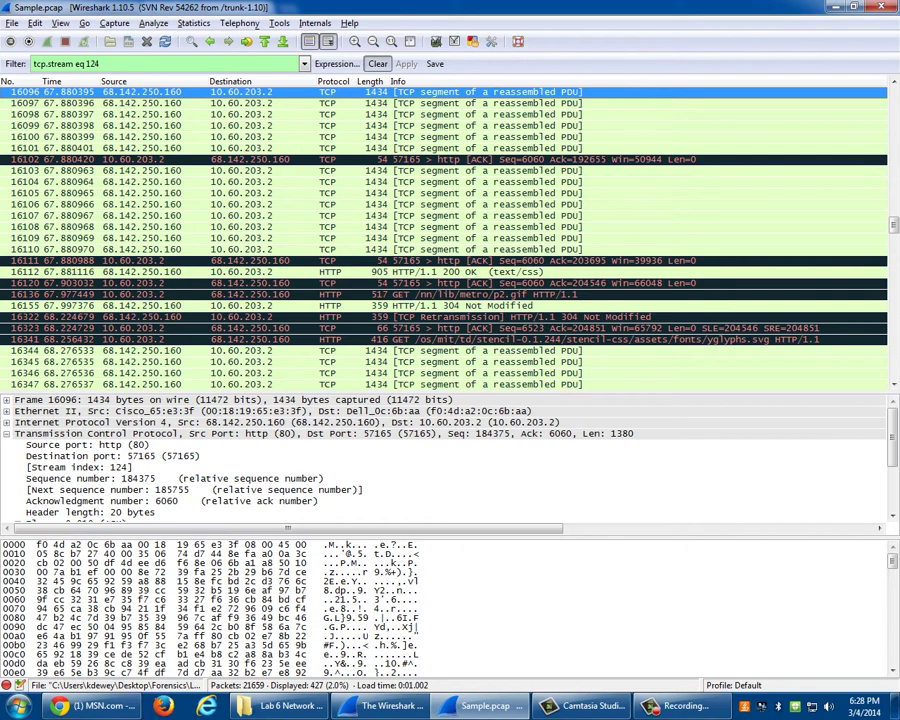
- Clear the tcp.stream eq 124 filter and string-search for 'search', landing on CSS frame 16112
click(378, 64)
click(34, 23)
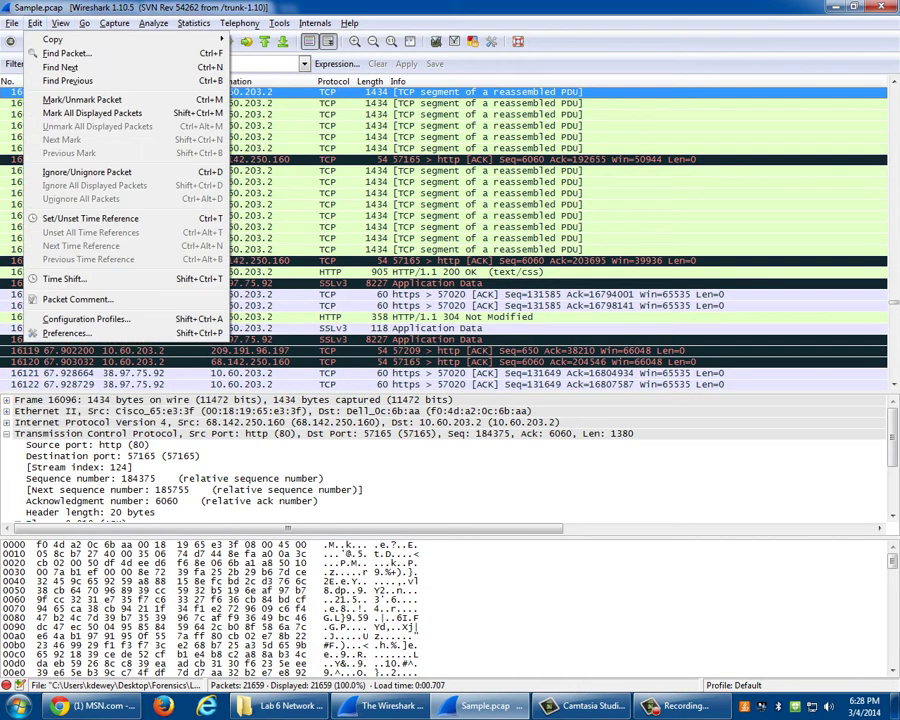
click(40, 54)
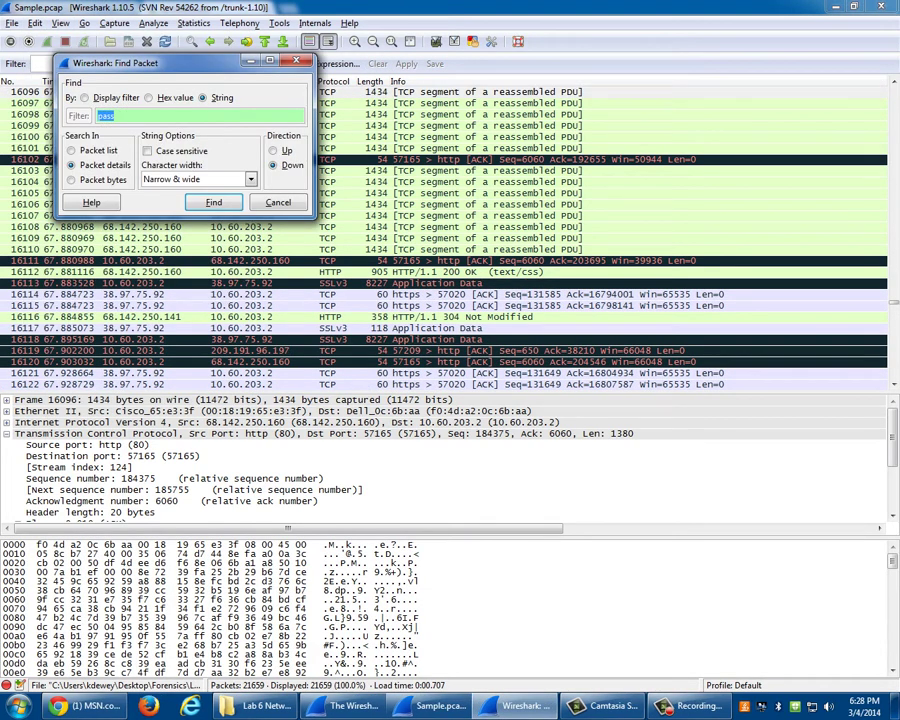
text(search)
key(Return)
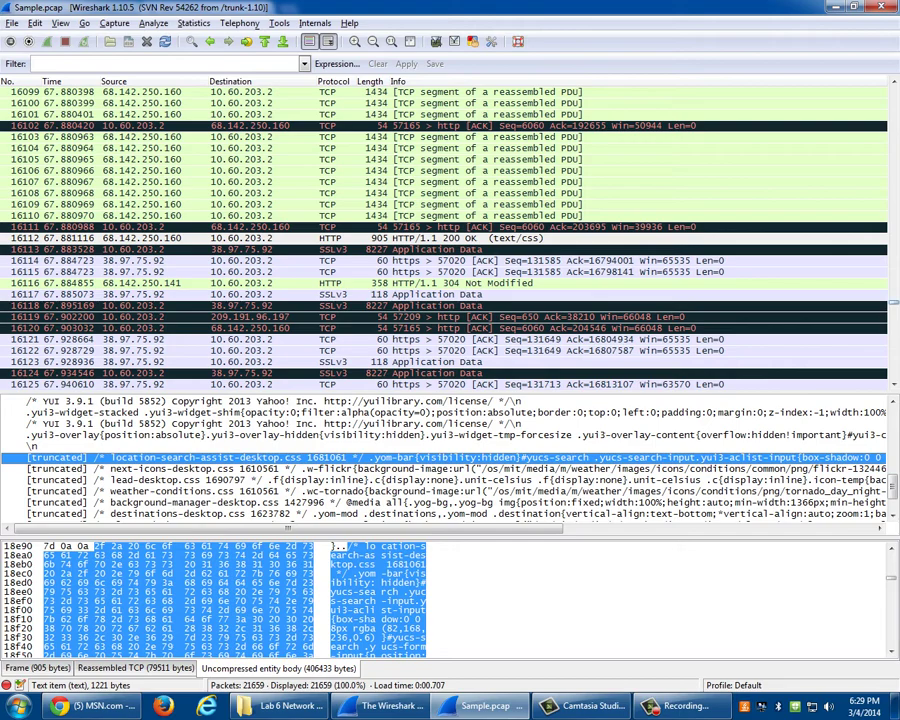
drag(895, 302, 895, 230)
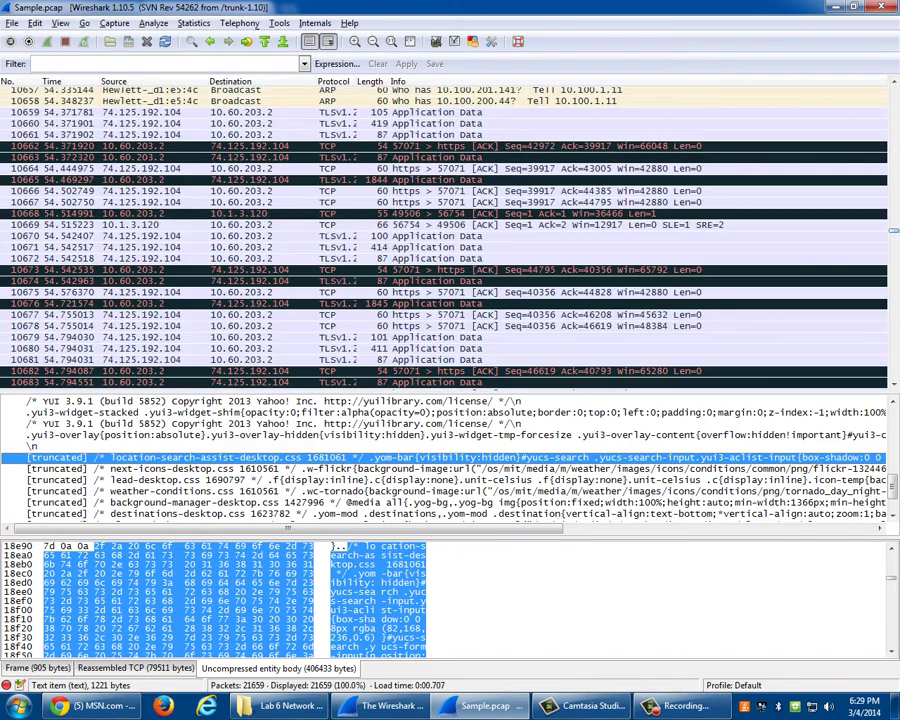